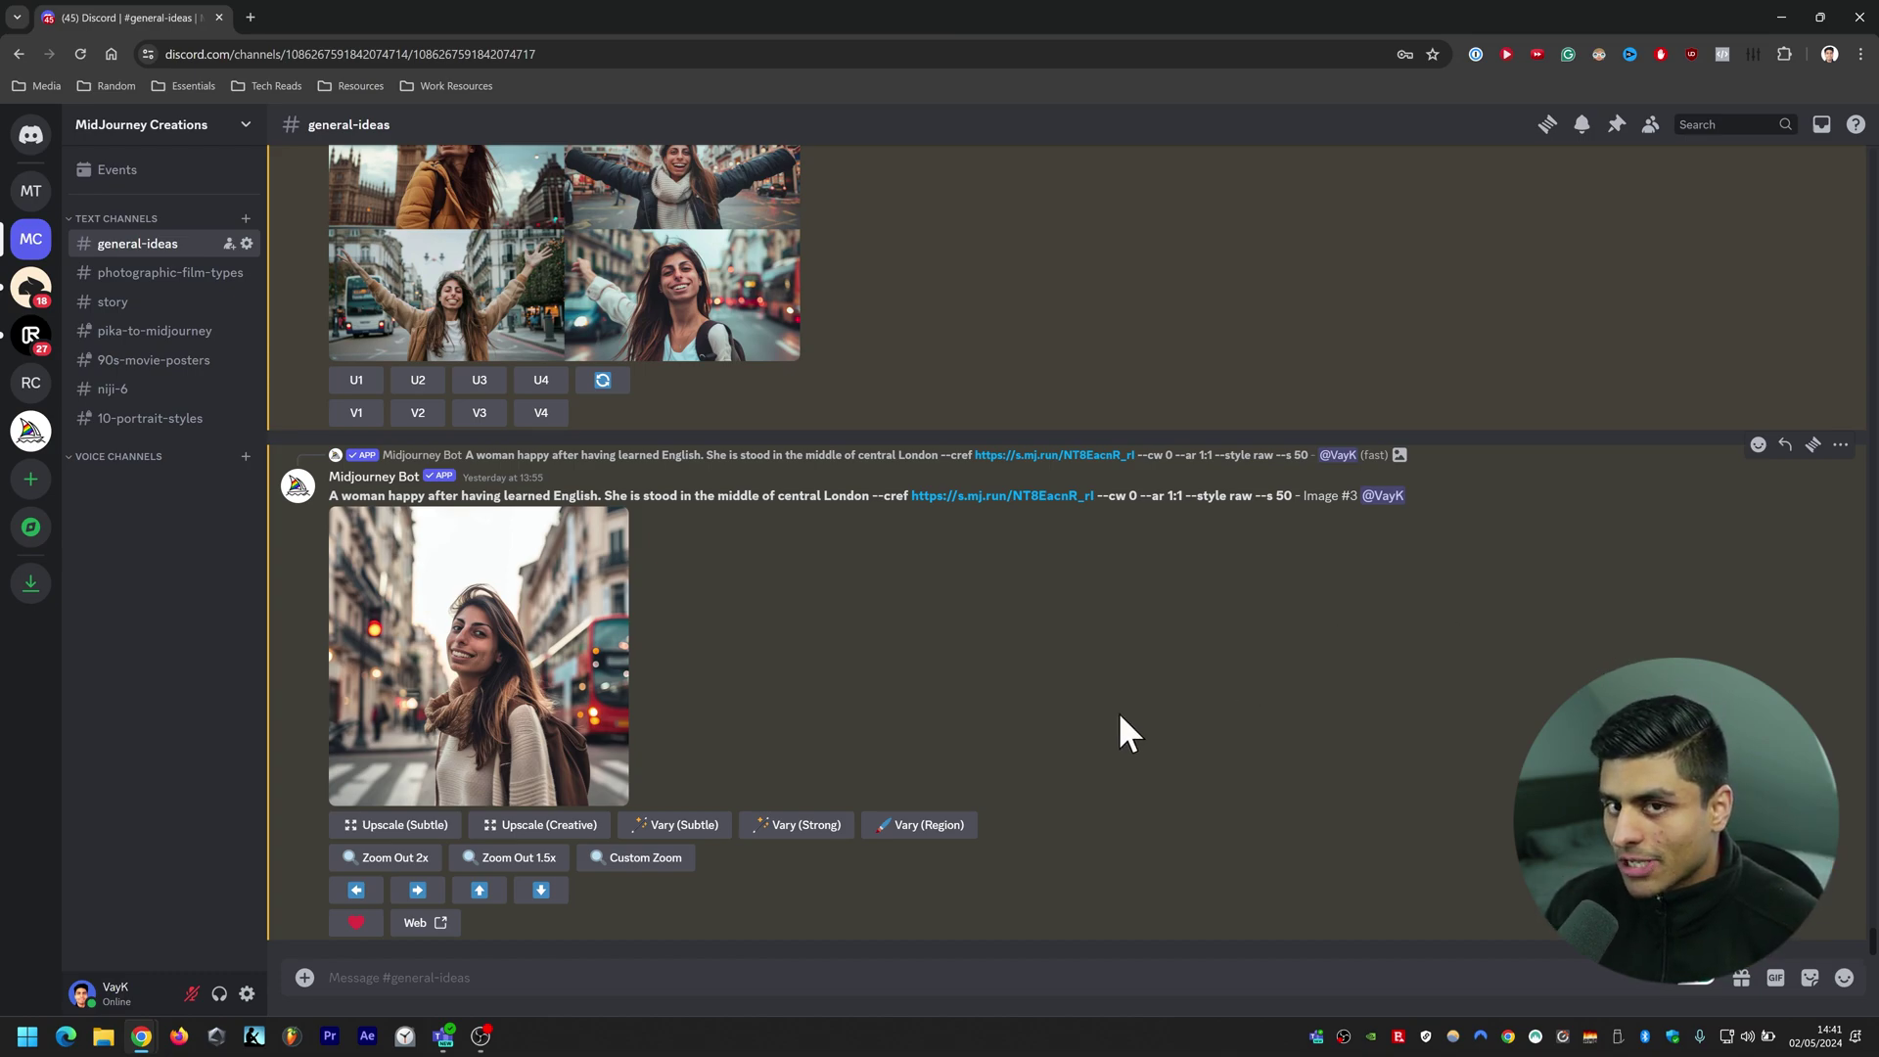
Post the Midjourney settings panel with /settings, showing the --style raw --s 50 suffix and RAW, Remix and Fast modes
{"action": "scroll", "coordinate": [1119, 712], "scroll_direction": "up", "scroll_amount": 10}
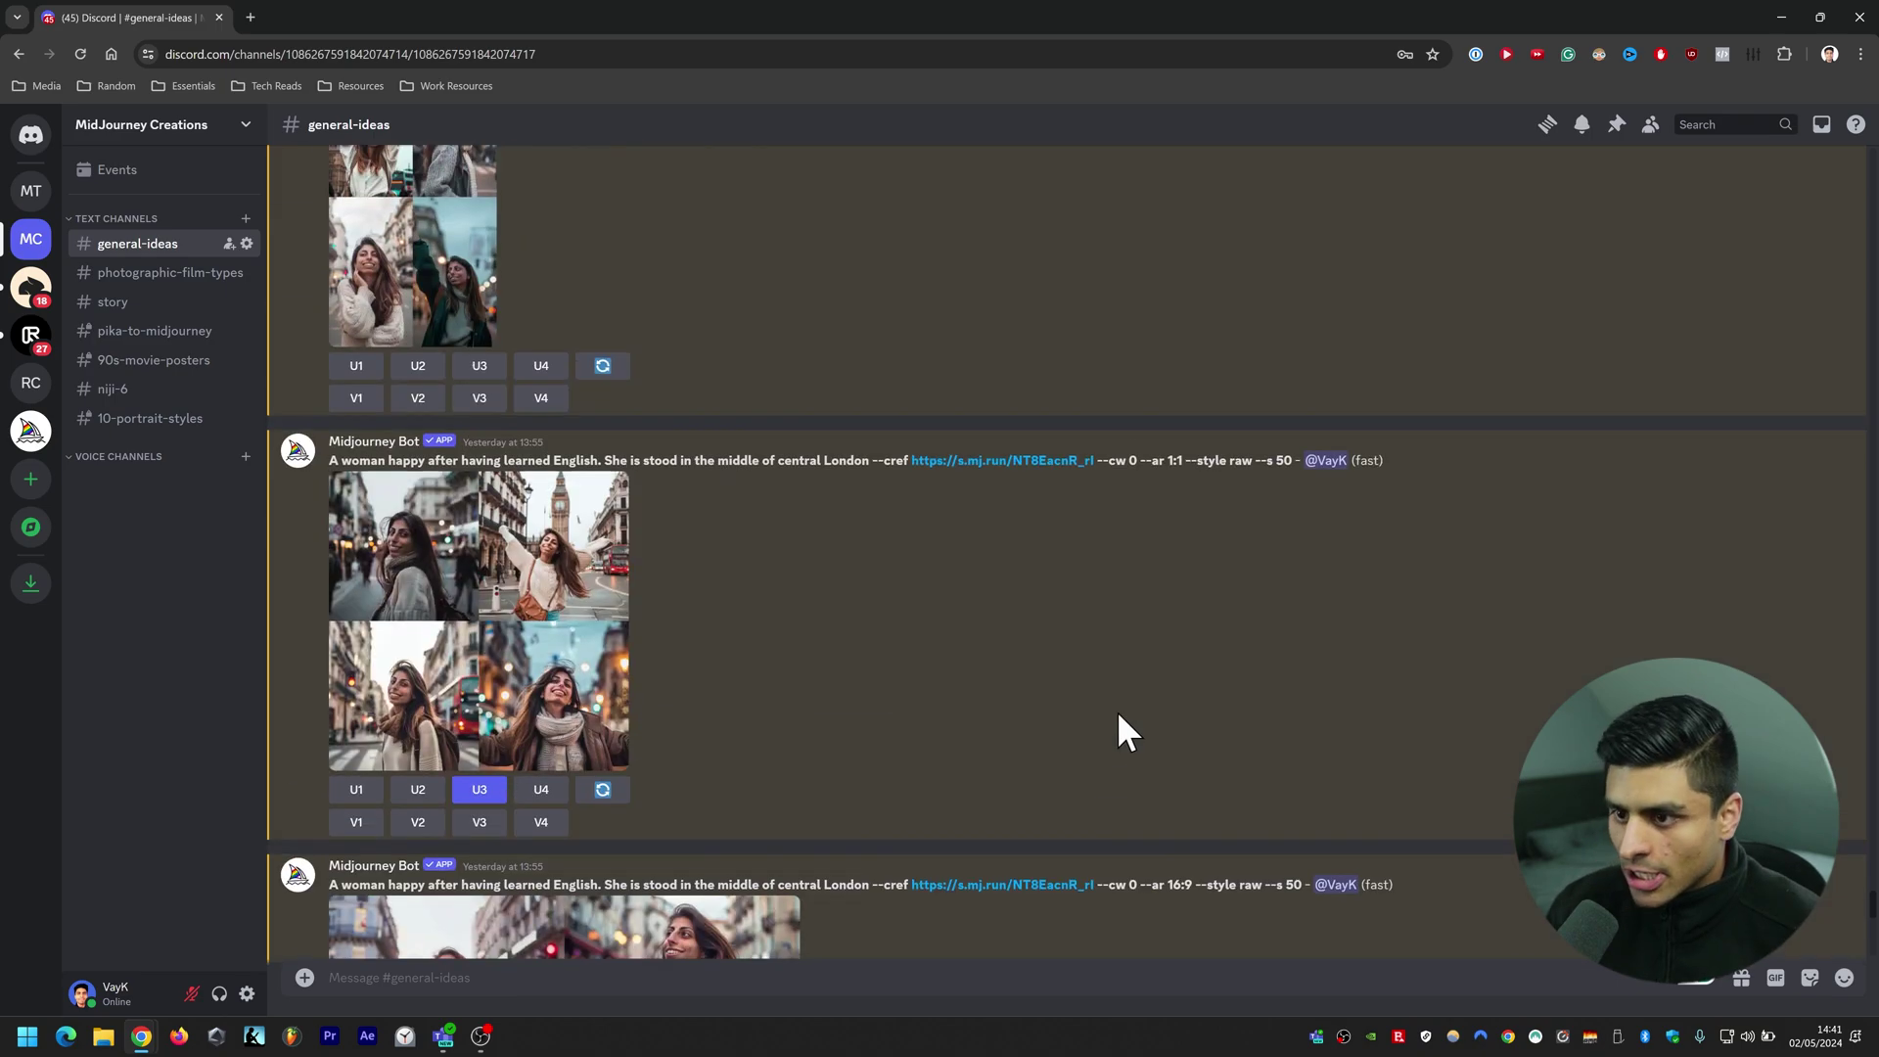
{"action": "scroll", "coordinate": [1117, 710], "scroll_direction": "up", "scroll_amount": 10}
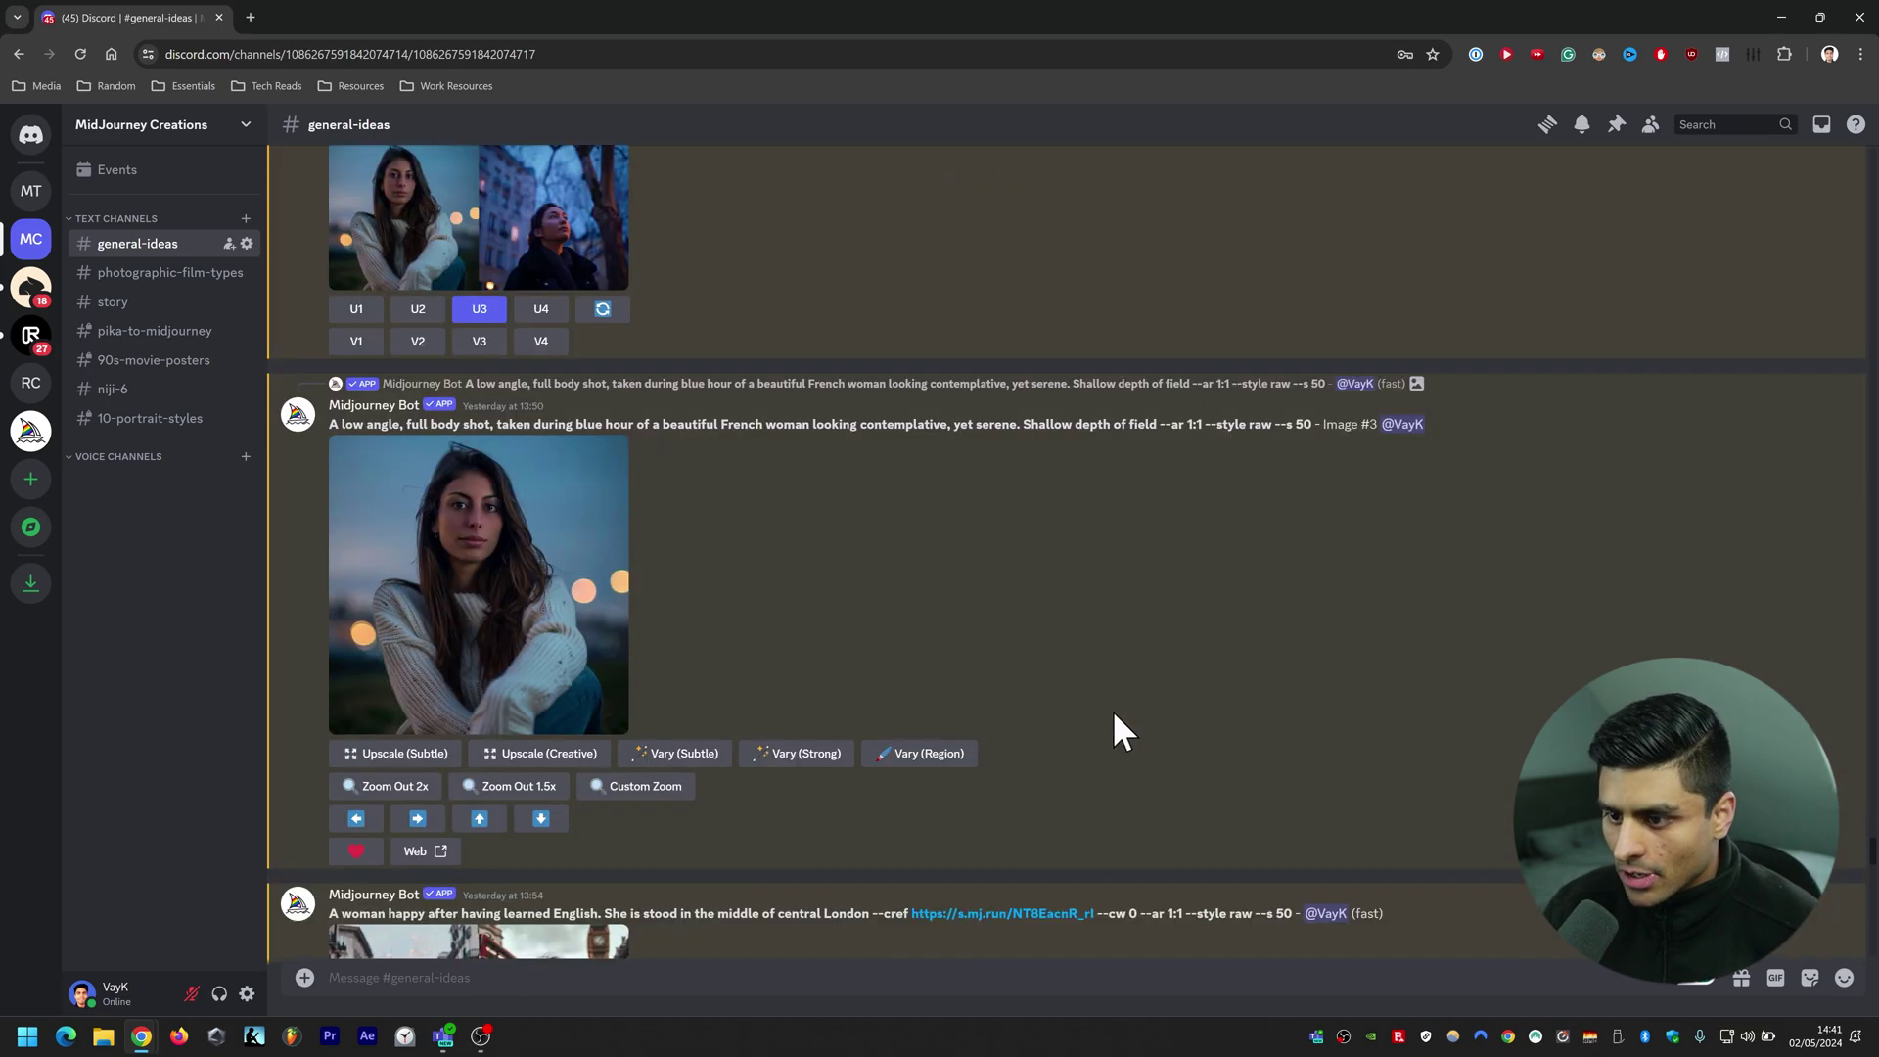
{"action": "scroll", "coordinate": [1115, 713], "scroll_direction": "up", "scroll_amount": 2}
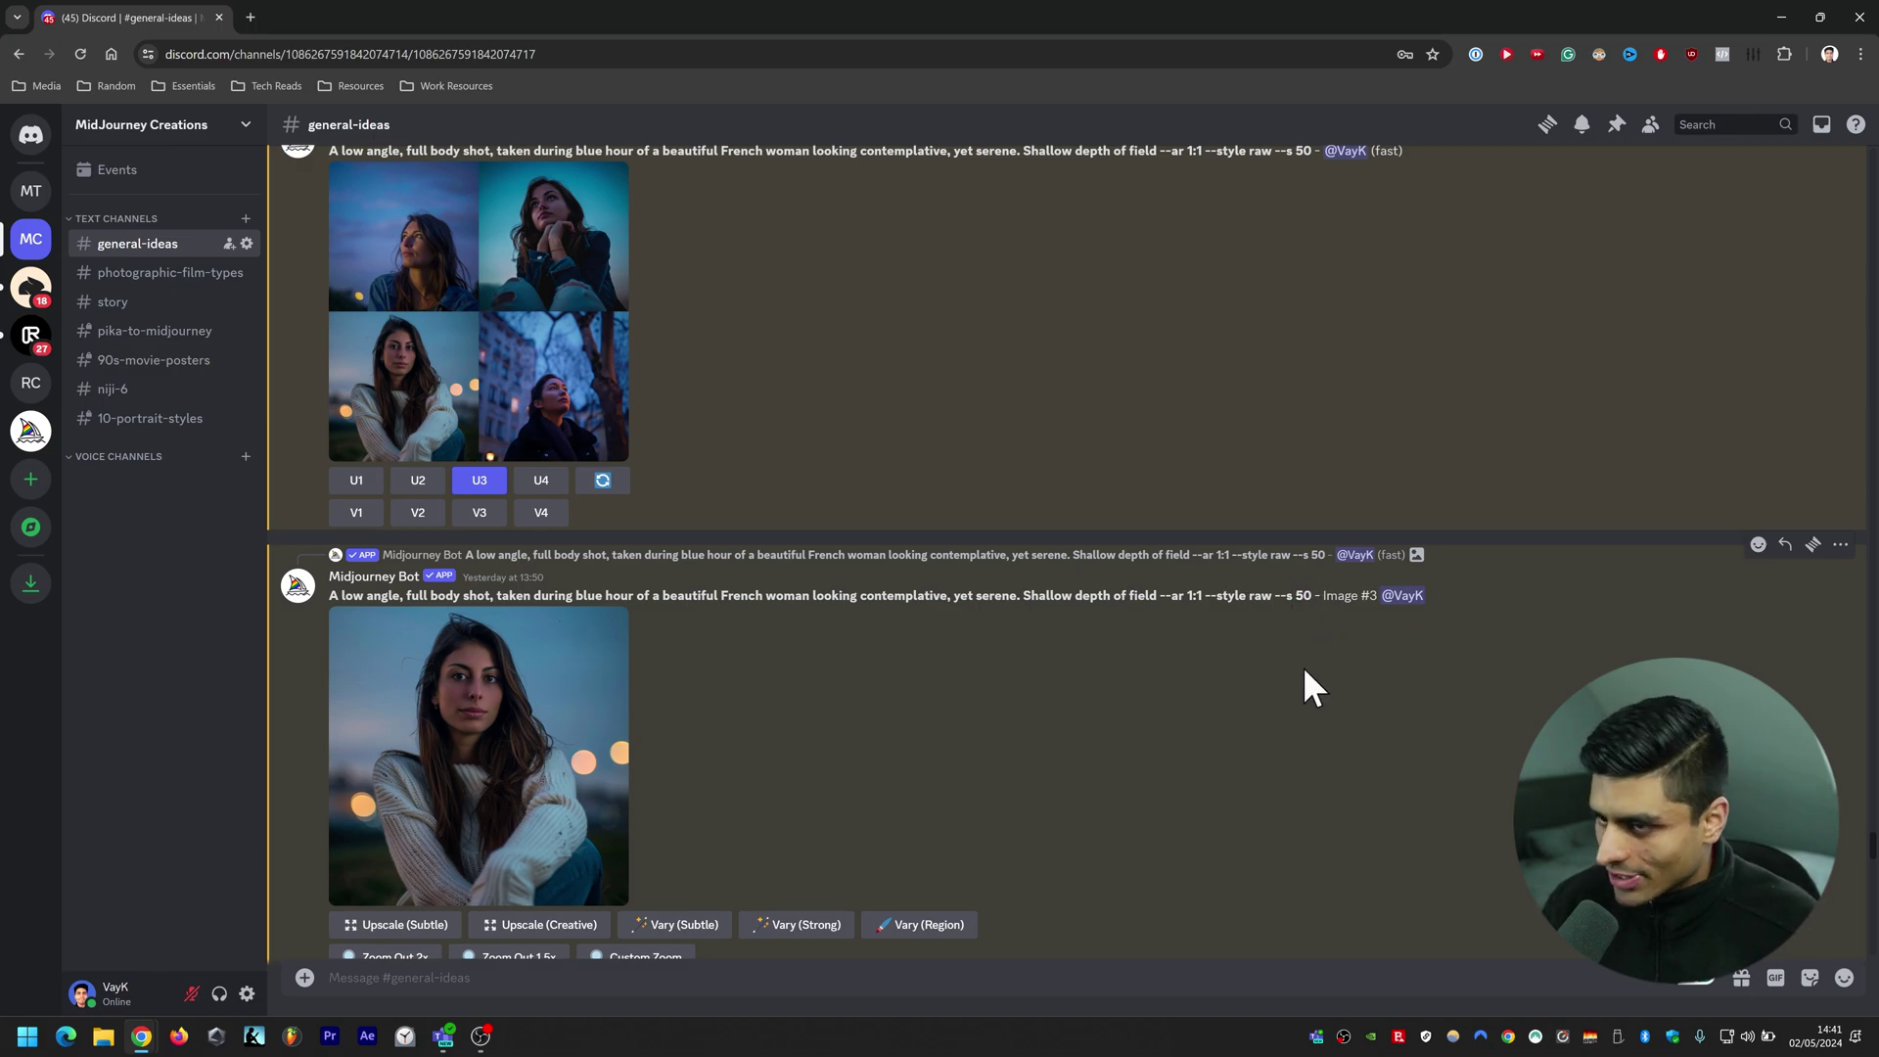
{"action": "scroll", "coordinate": [1129, 766], "scroll_direction": "down", "scroll_amount": 15}
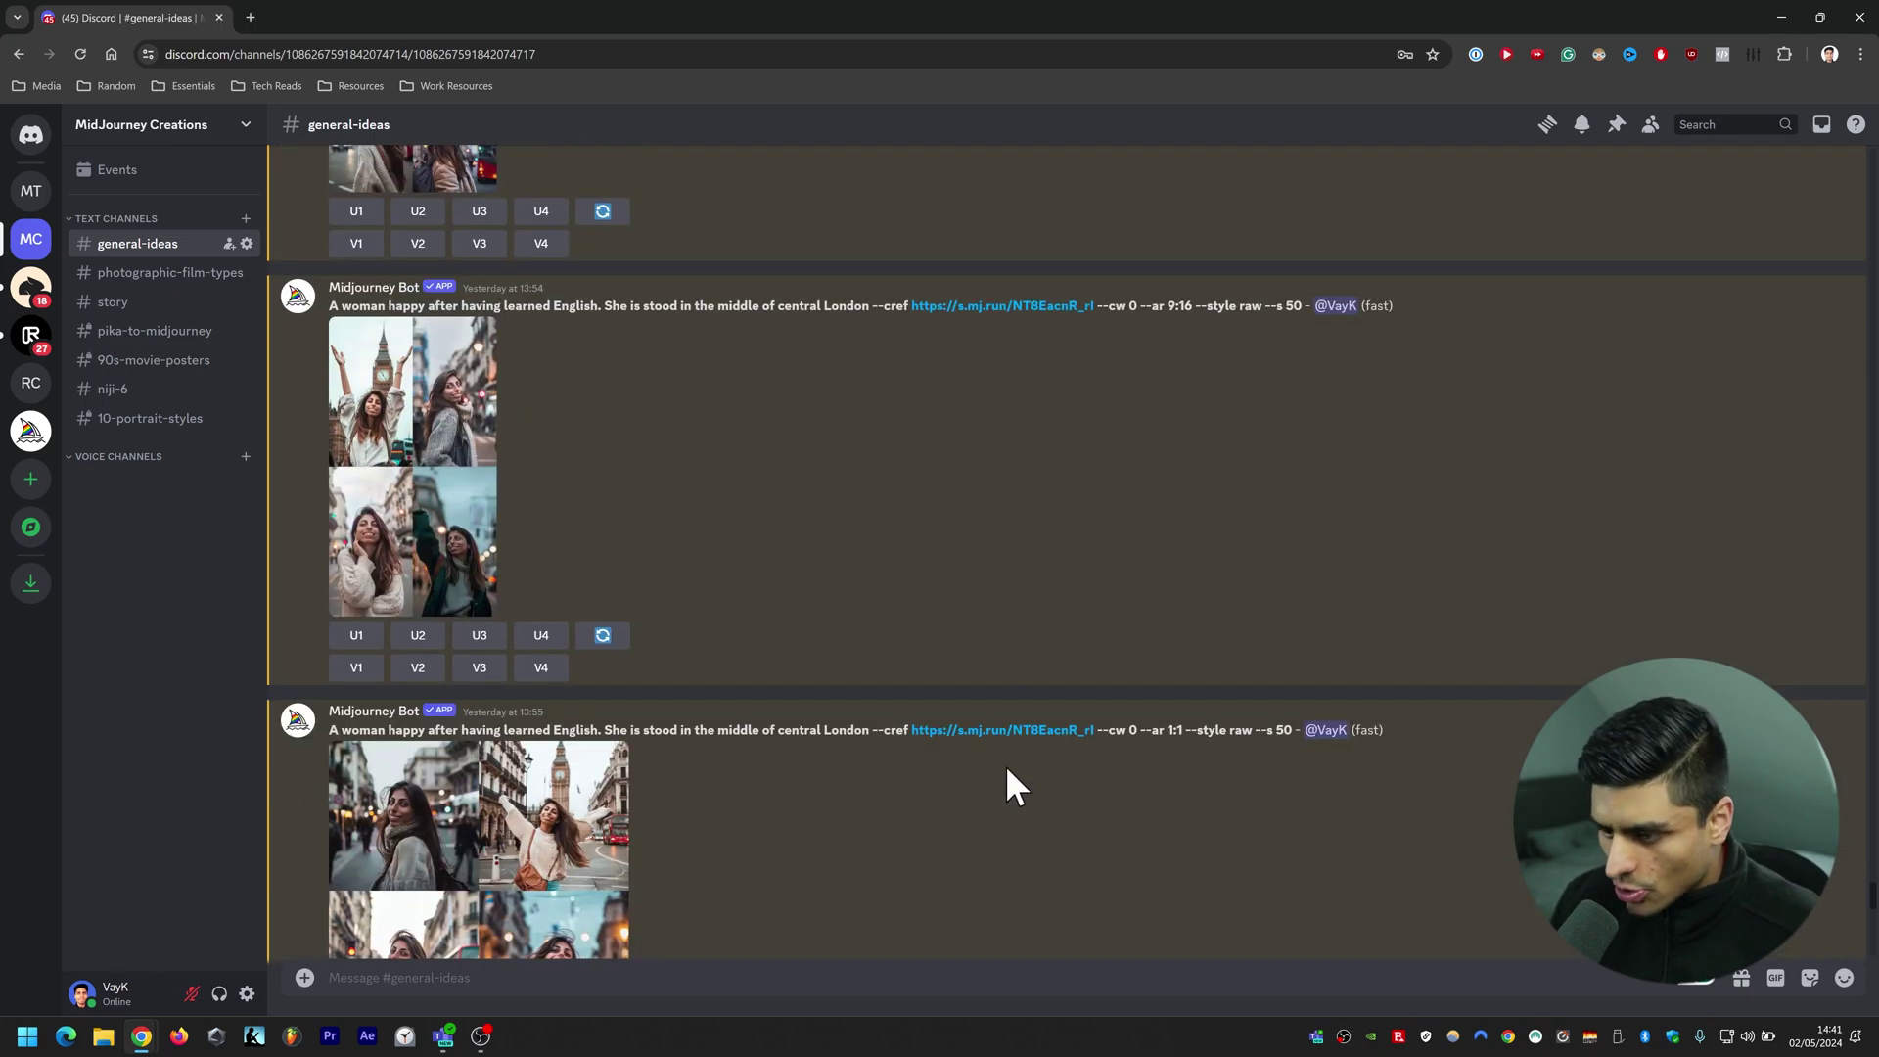
{"action": "scroll", "coordinate": [1004, 765], "scroll_direction": "down", "scroll_amount": 8}
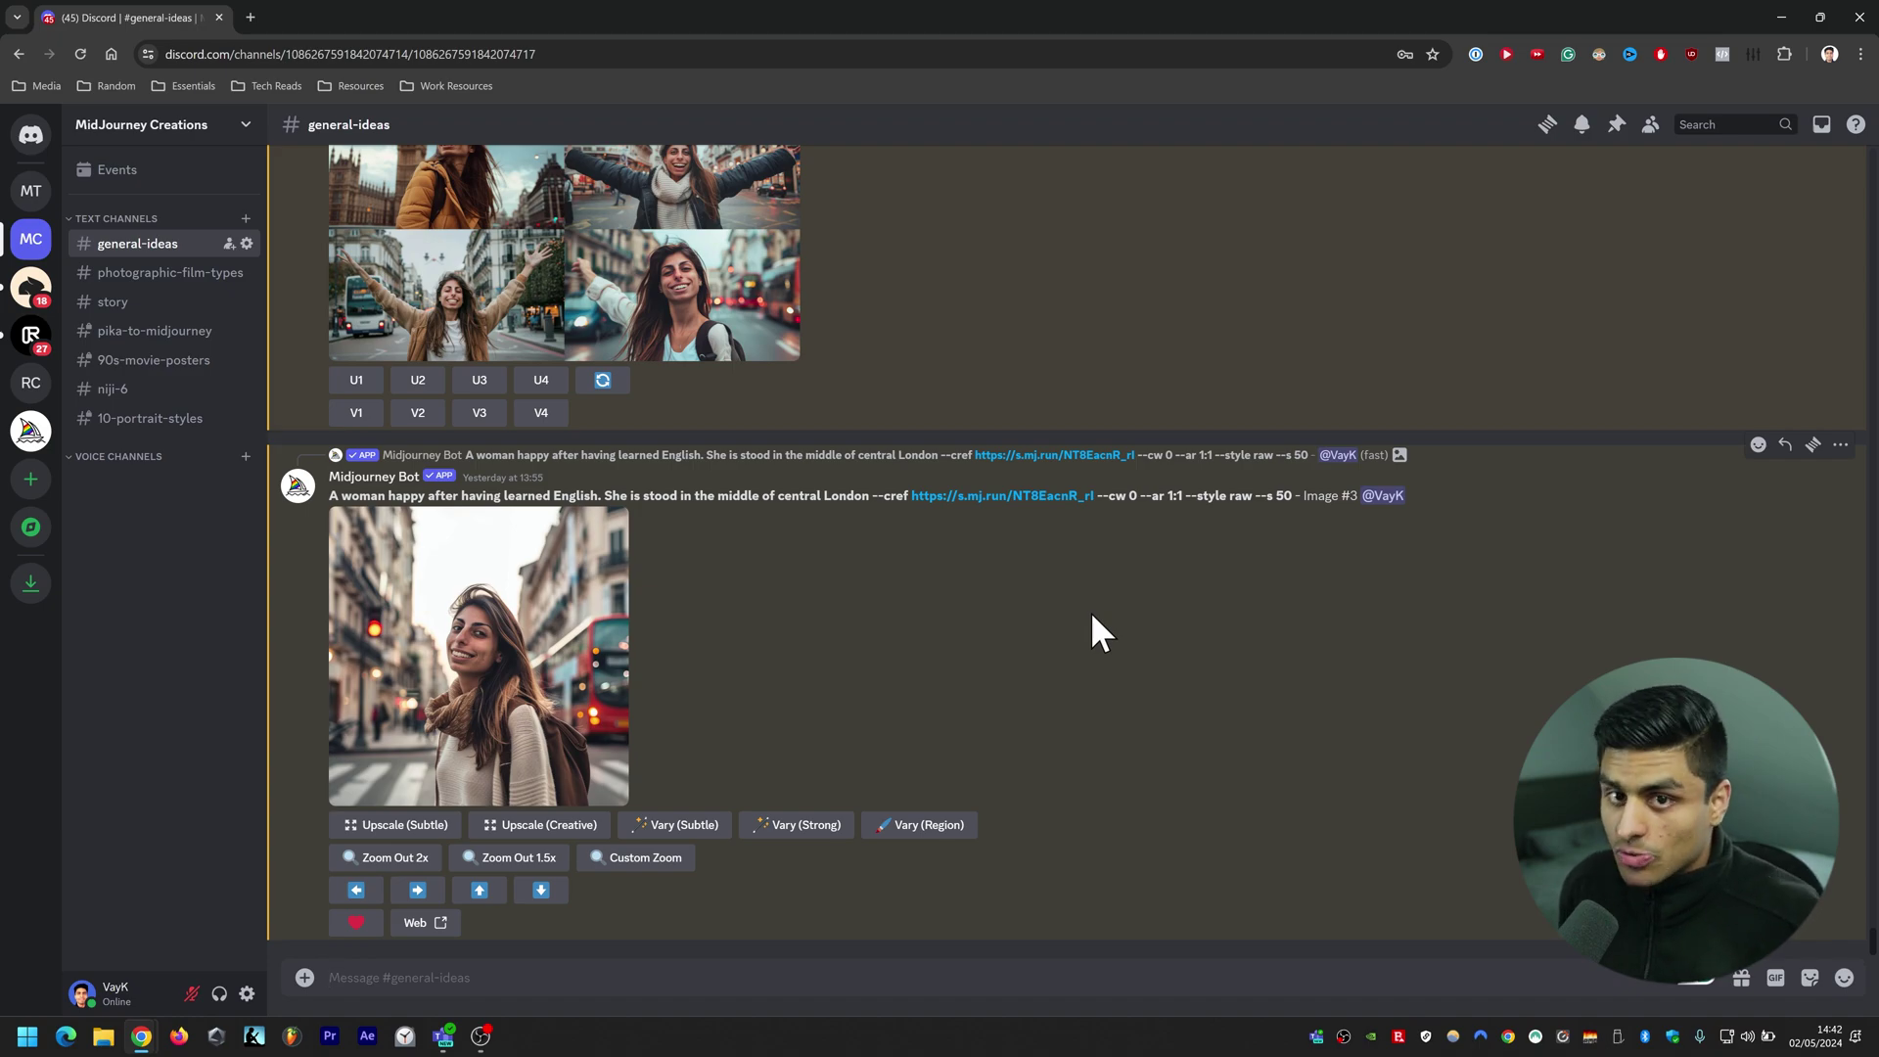
{"action": "type", "text": "/sett"}
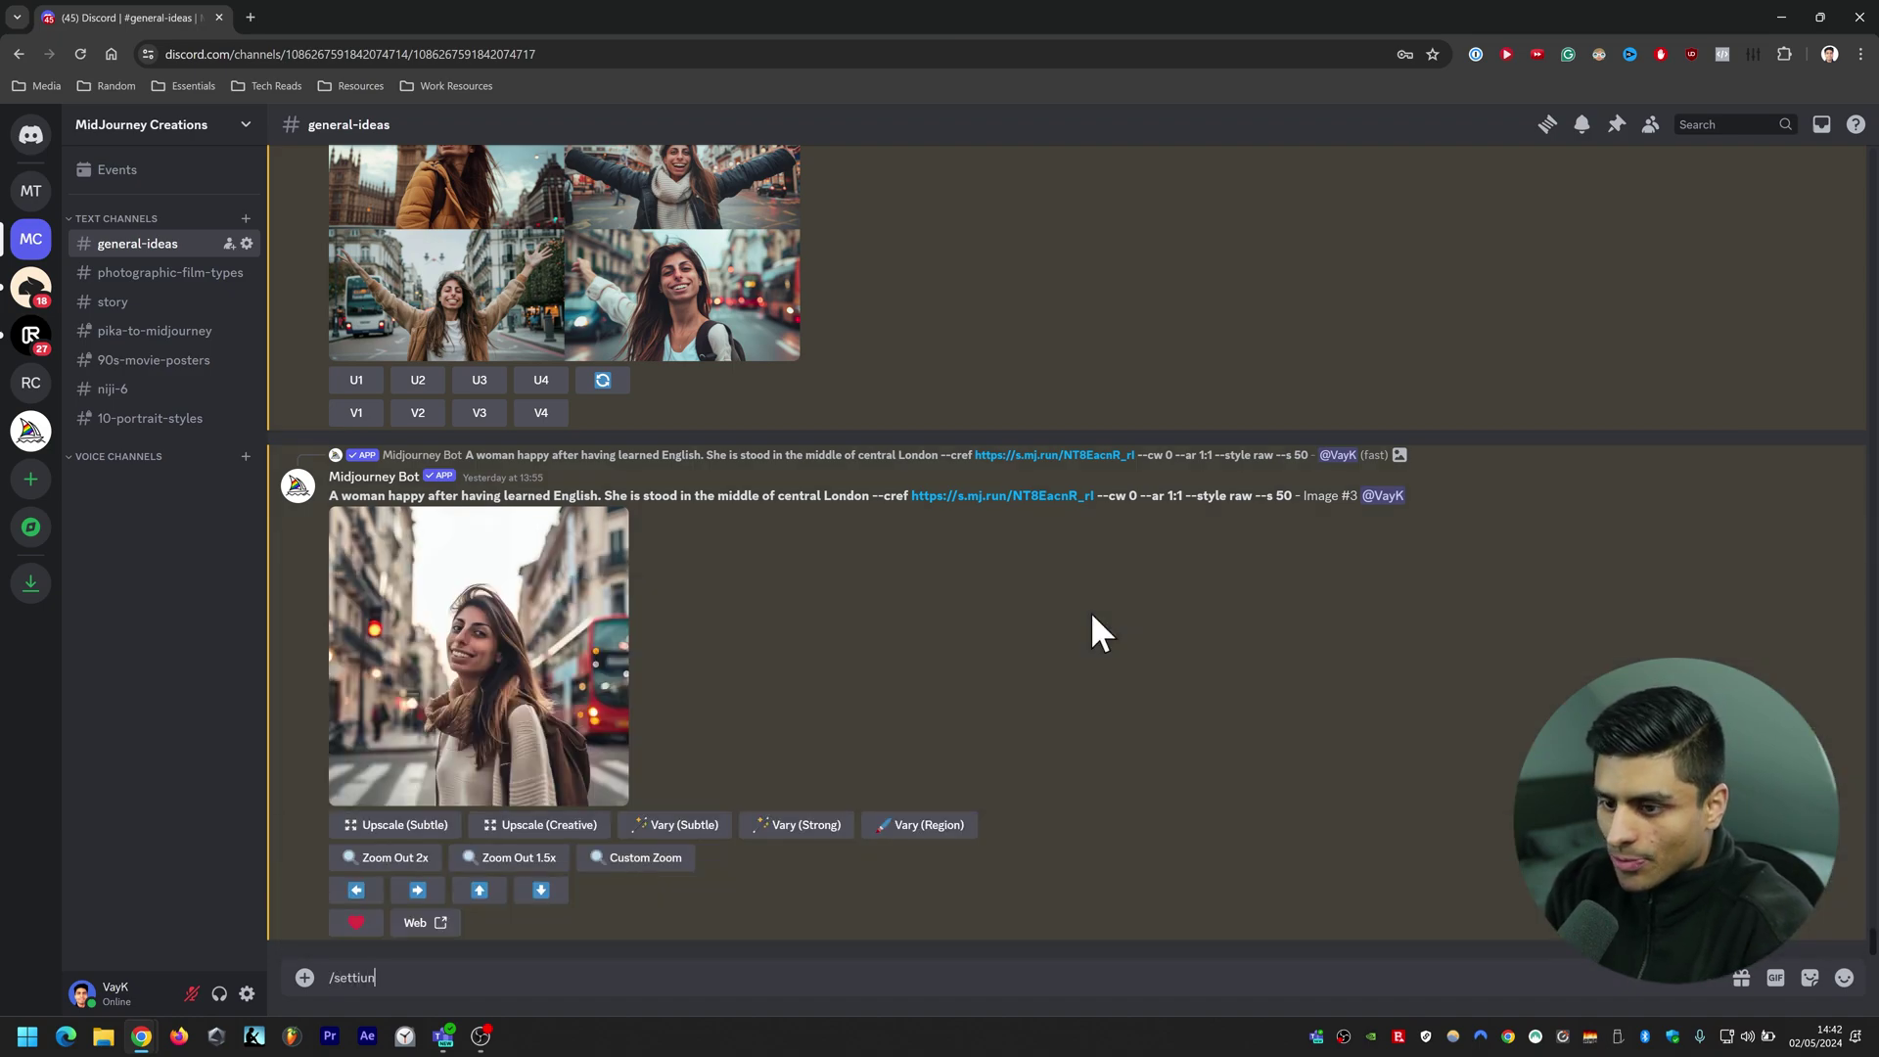
{"action": "key", "text": "Return"}
{"action": "key", "text": "Return"}
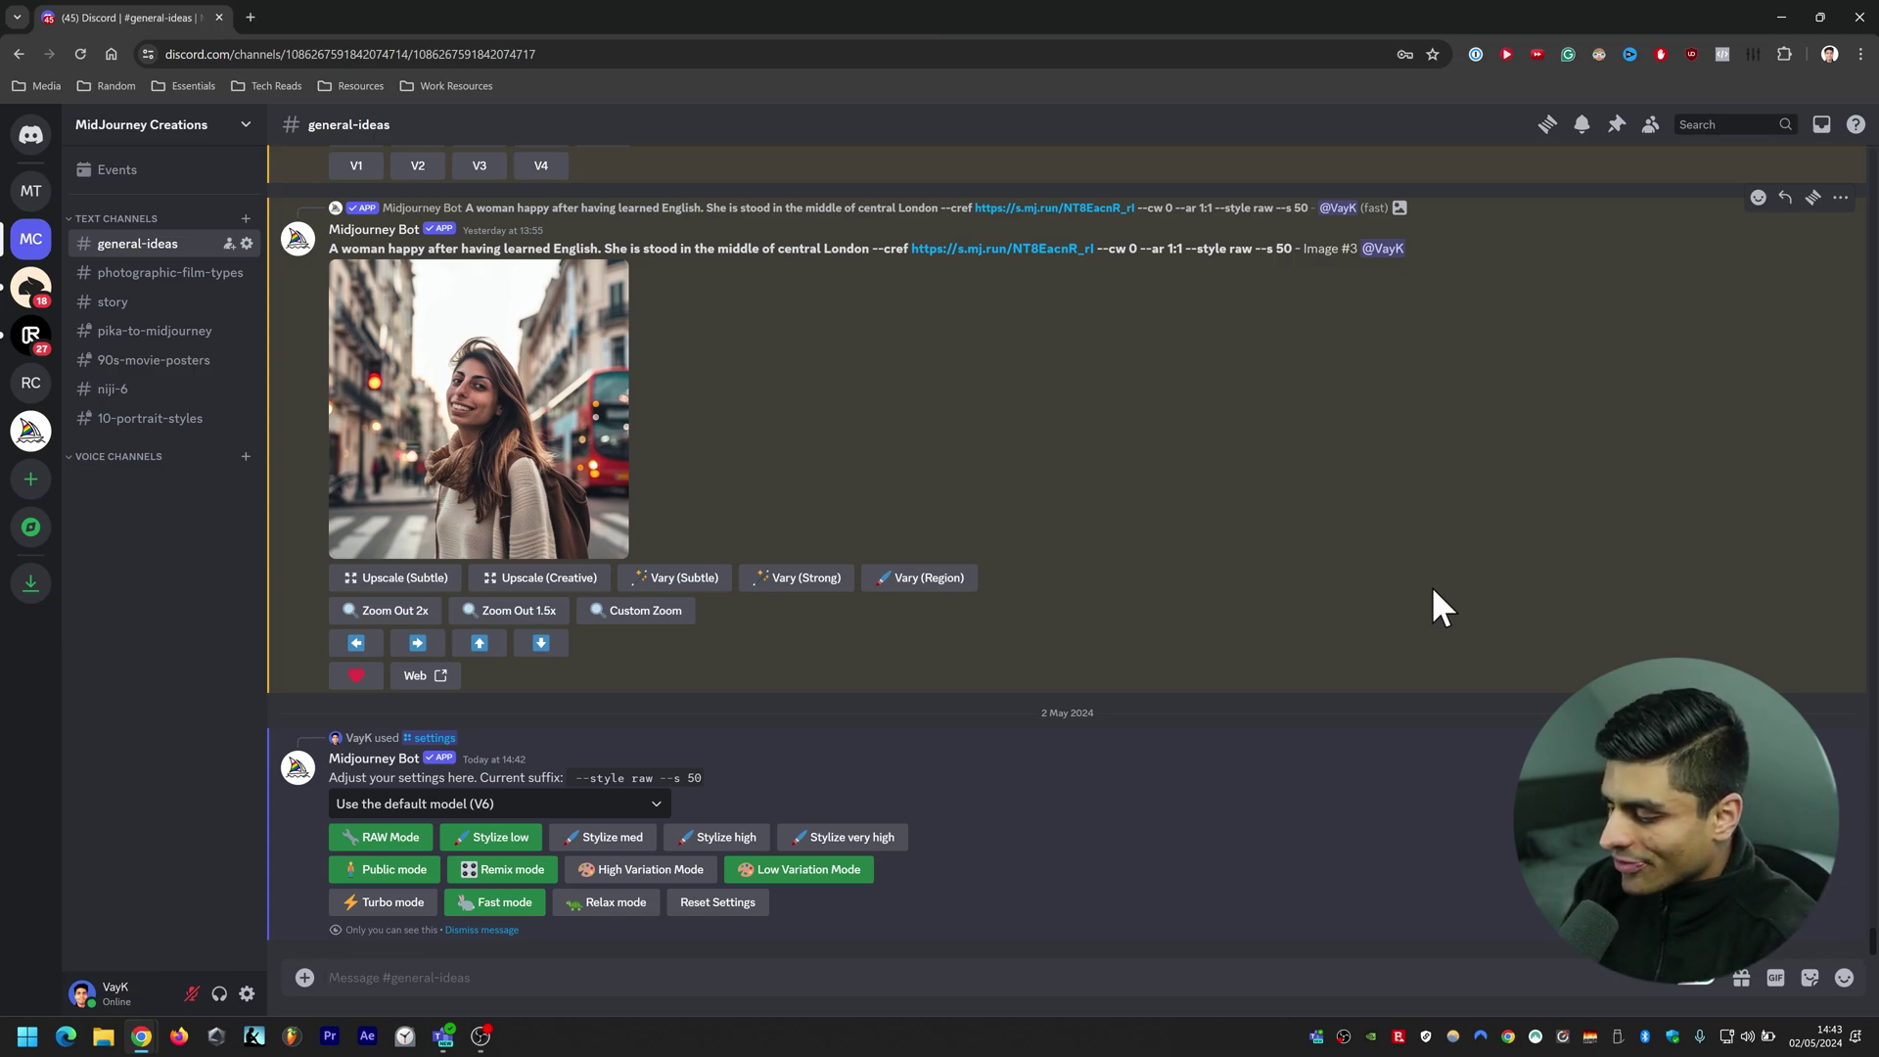
Start an /imagine prompt with 'A Korean man looking dejected' and begin the Notepad outline with Focus & Shot
{"action": "type", "text": "/"}
{"action": "key", "text": "Return"}
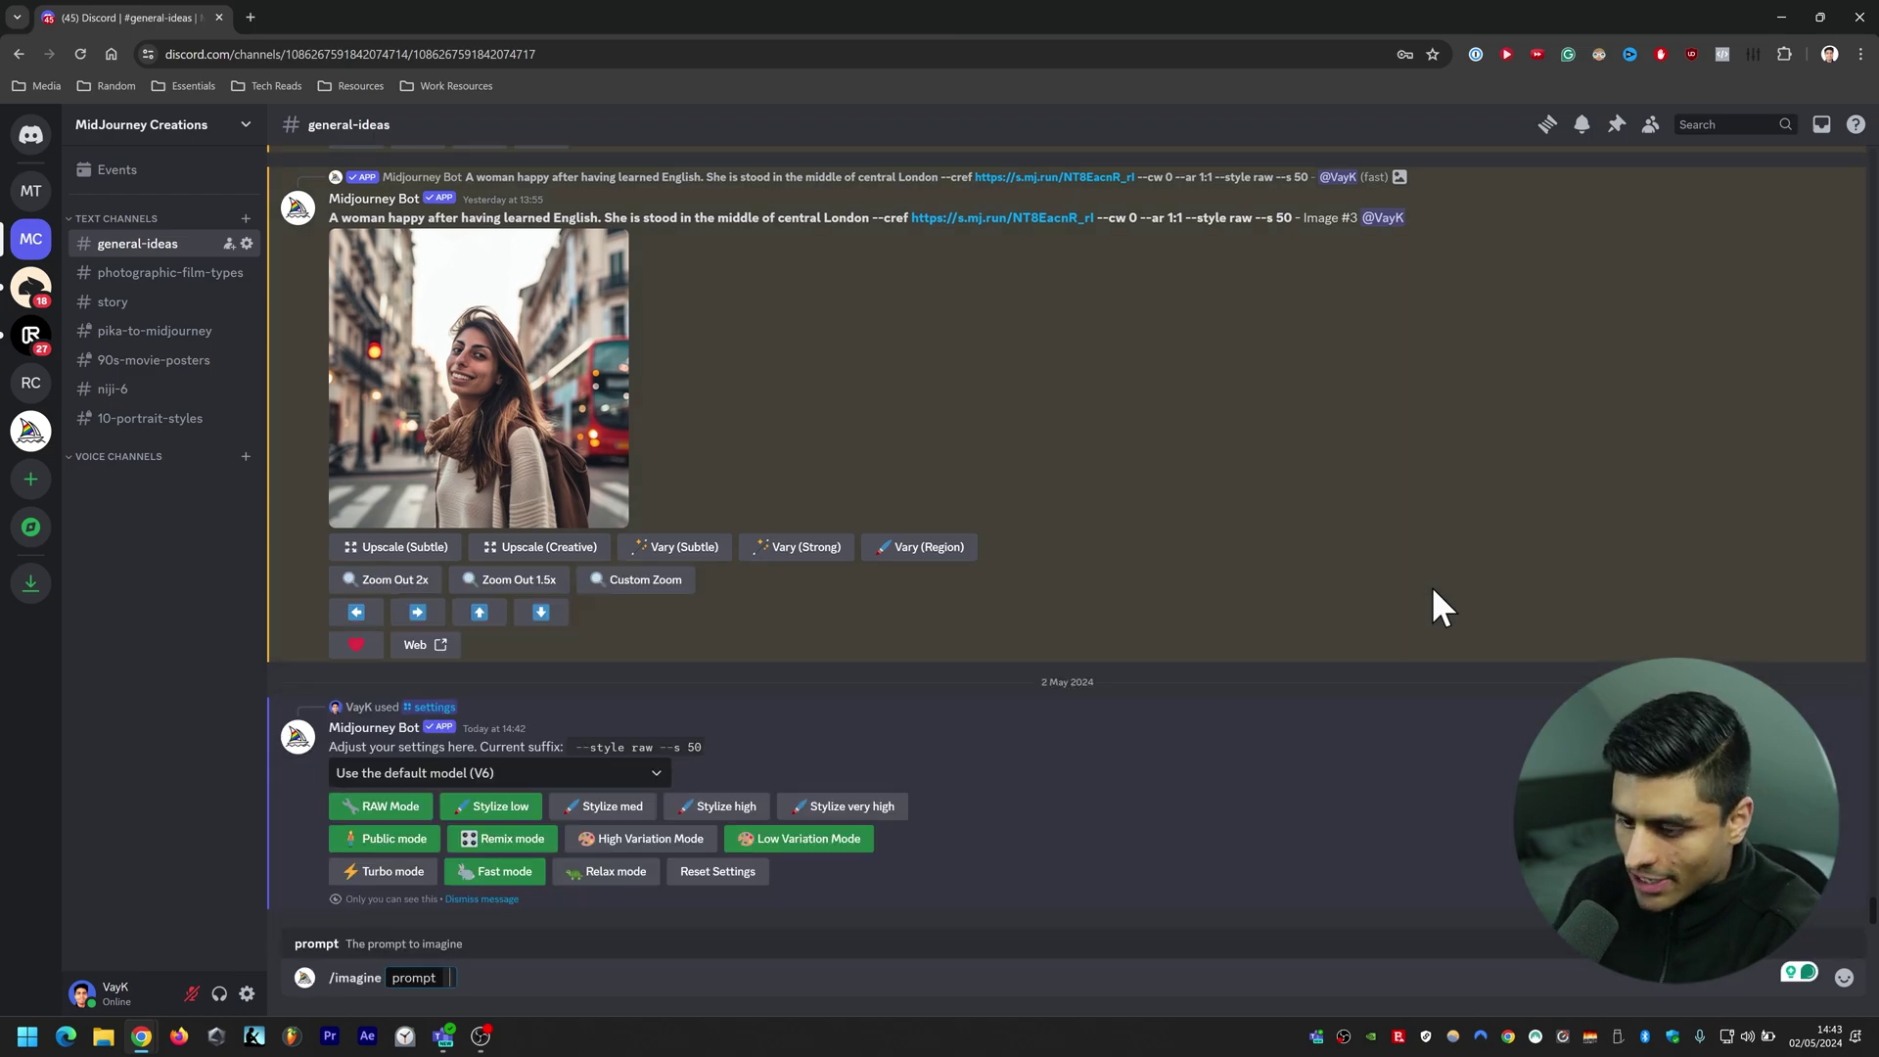
{"action": "type", "text": "A Korean man looking dejected a"}
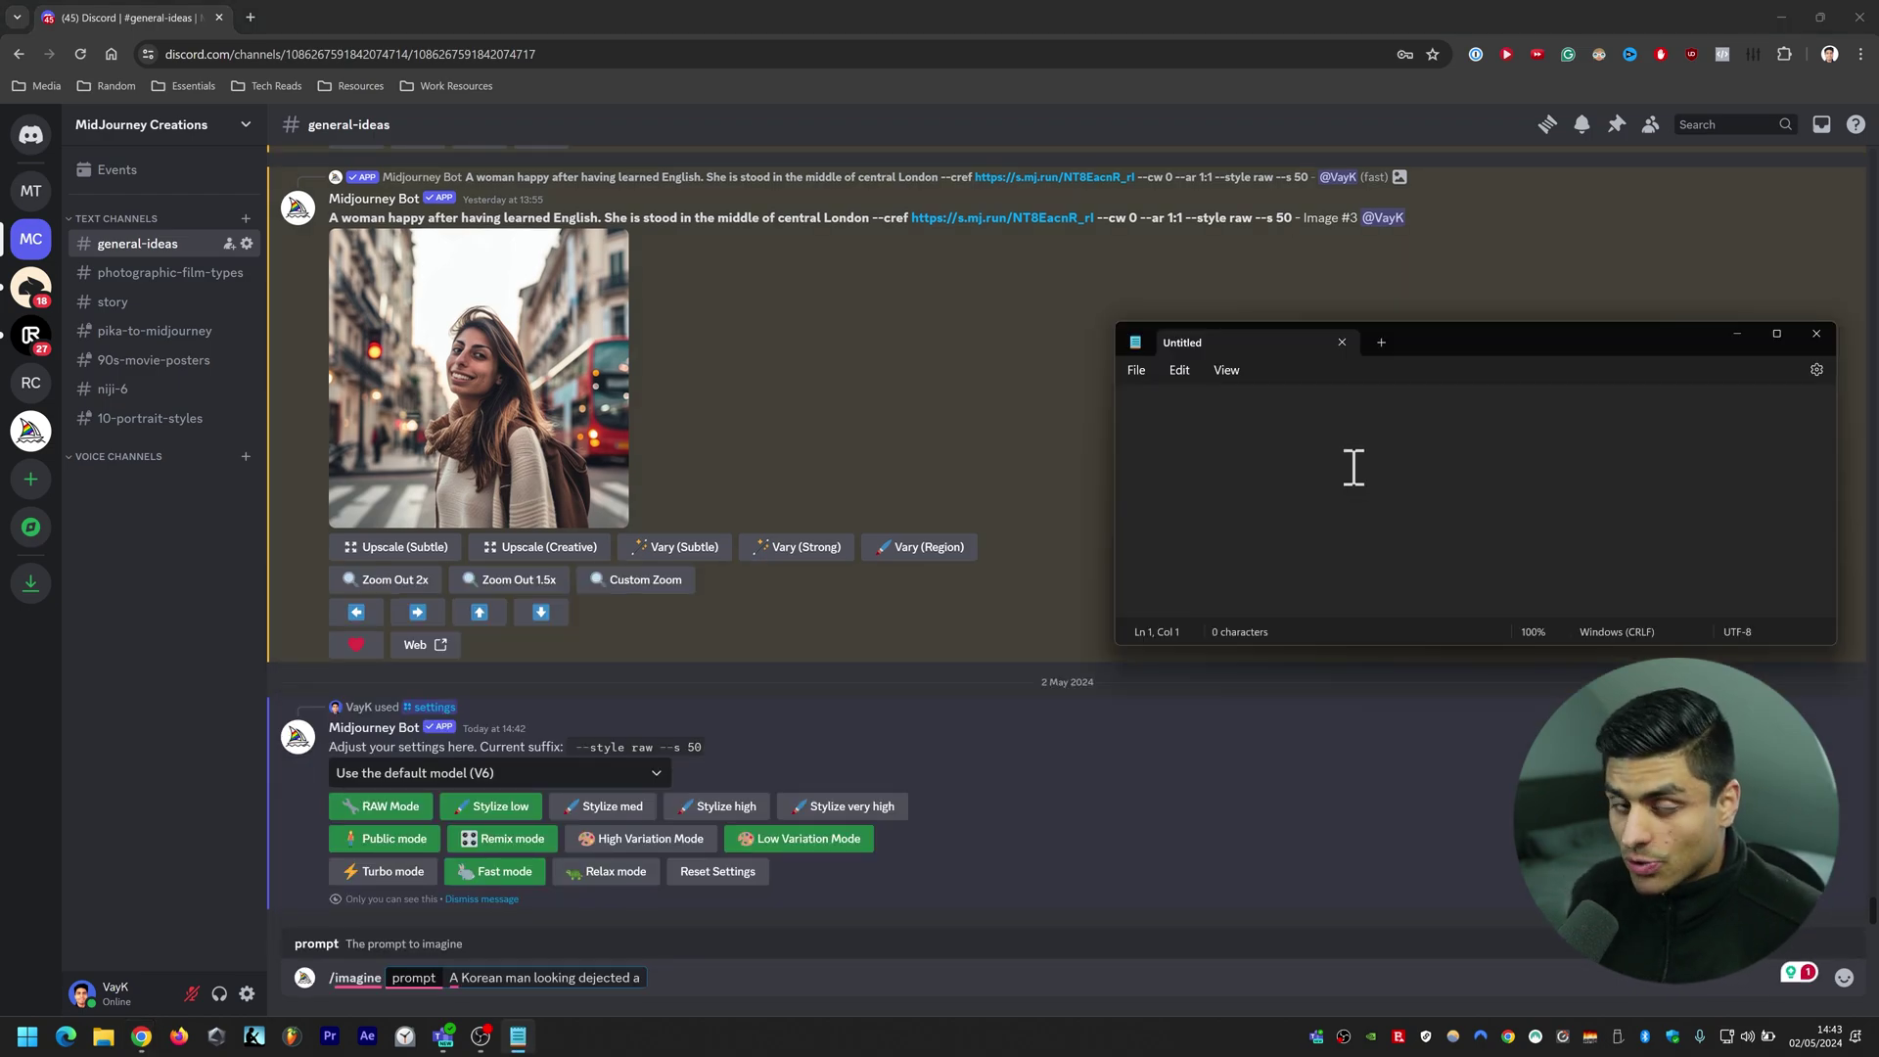
{"action": "type", "text": "Focus & Shot"}
Add the Resolution, Ambience, Mood & Palette and Extras headings on their own lines
{"action": "key", "text": "Return"}
{"action": "type", "text": "Resolution"}
{"action": "key", "text": "Return"}
{"action": "type", "text": "Ambience"}
{"action": "key", "text": "Return"}
{"action": "type", "text": "Mood & "}
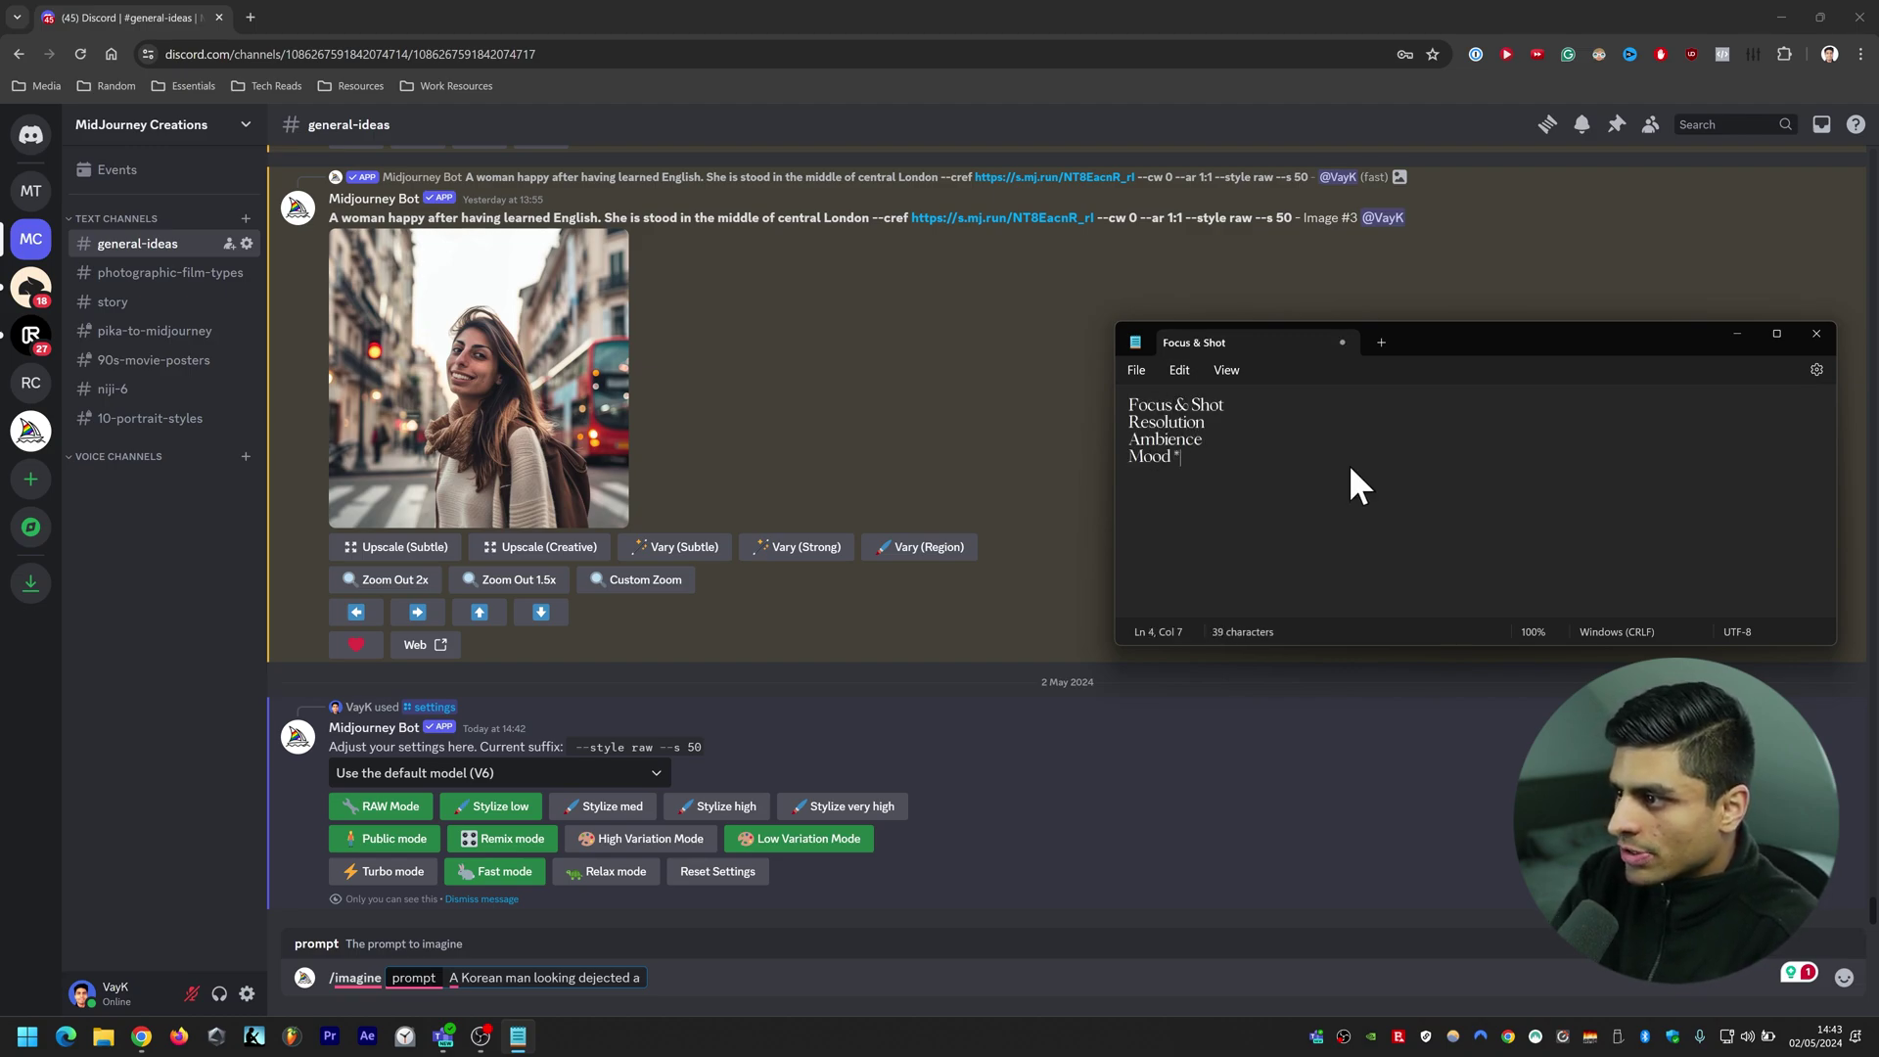
{"action": "type", "text": "Palette"}
{"action": "key", "text": "Return"}
{"action": "type", "text": "Extras"}
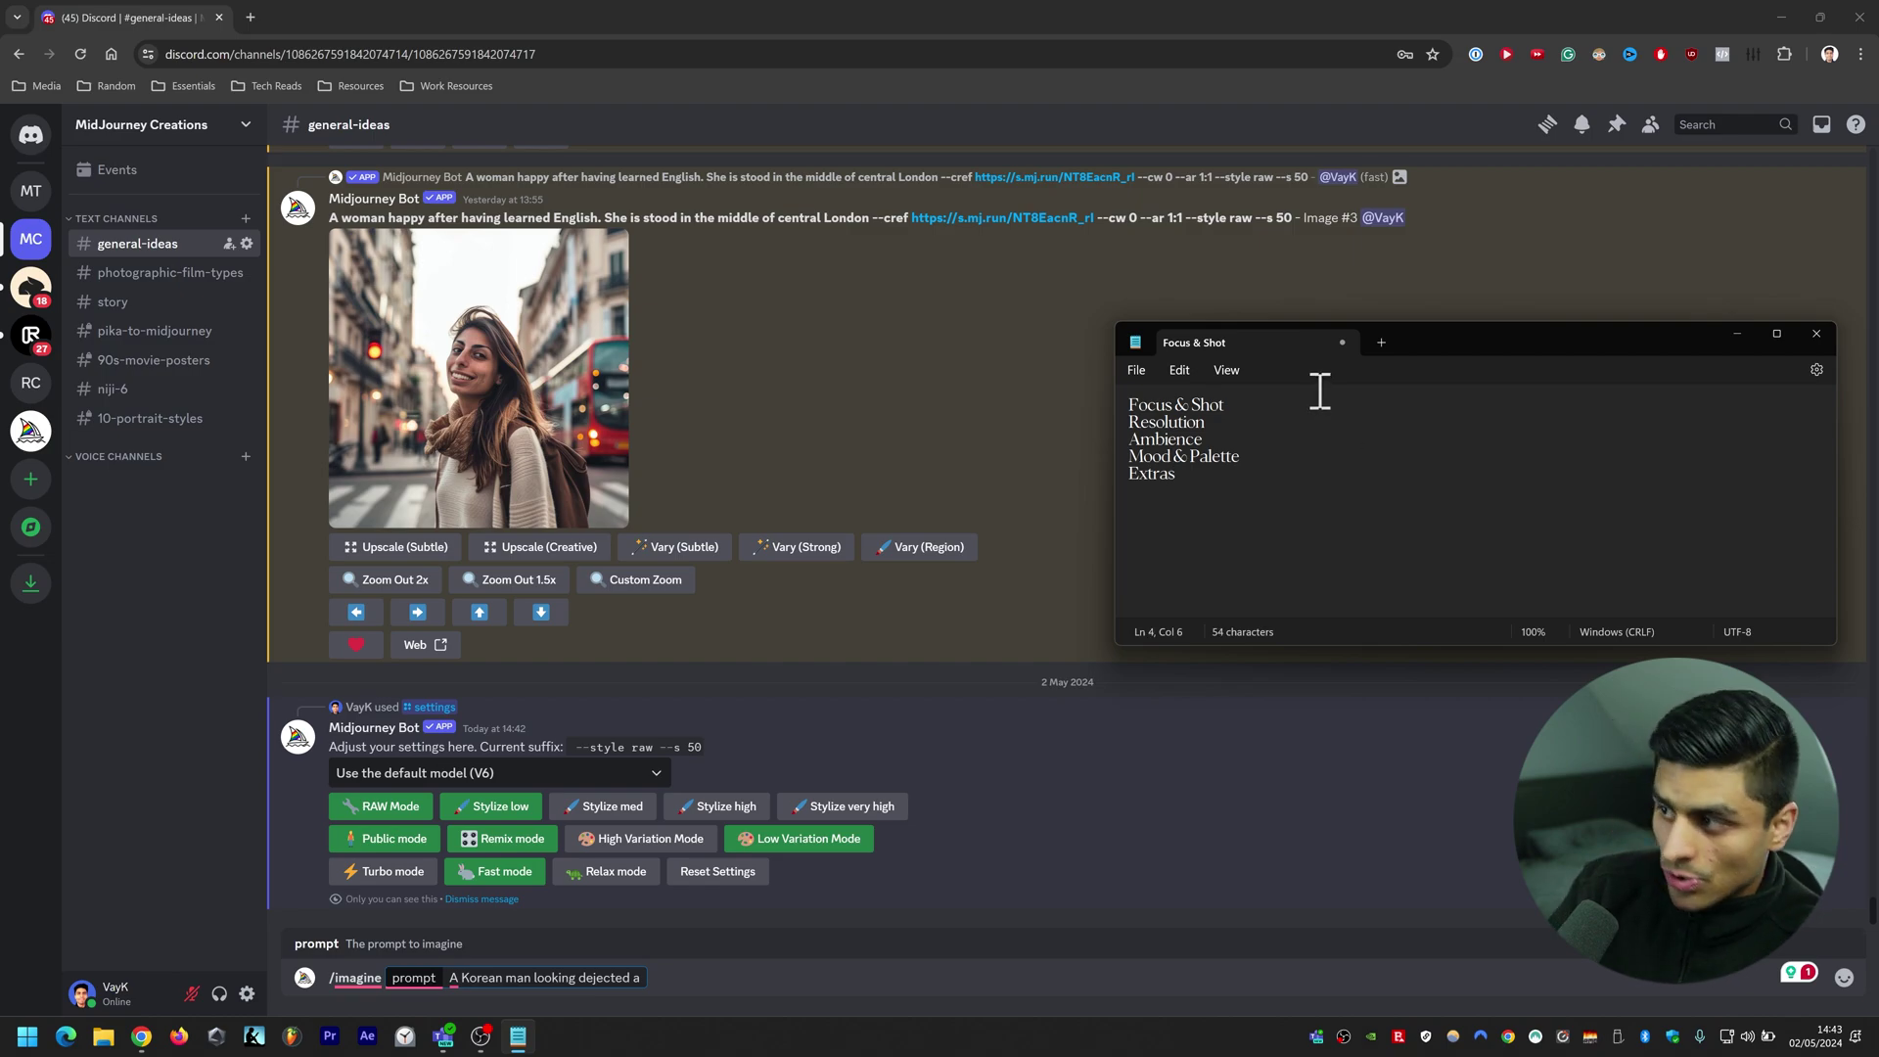
{"action": "left_click", "coordinate": [1265, 408]}
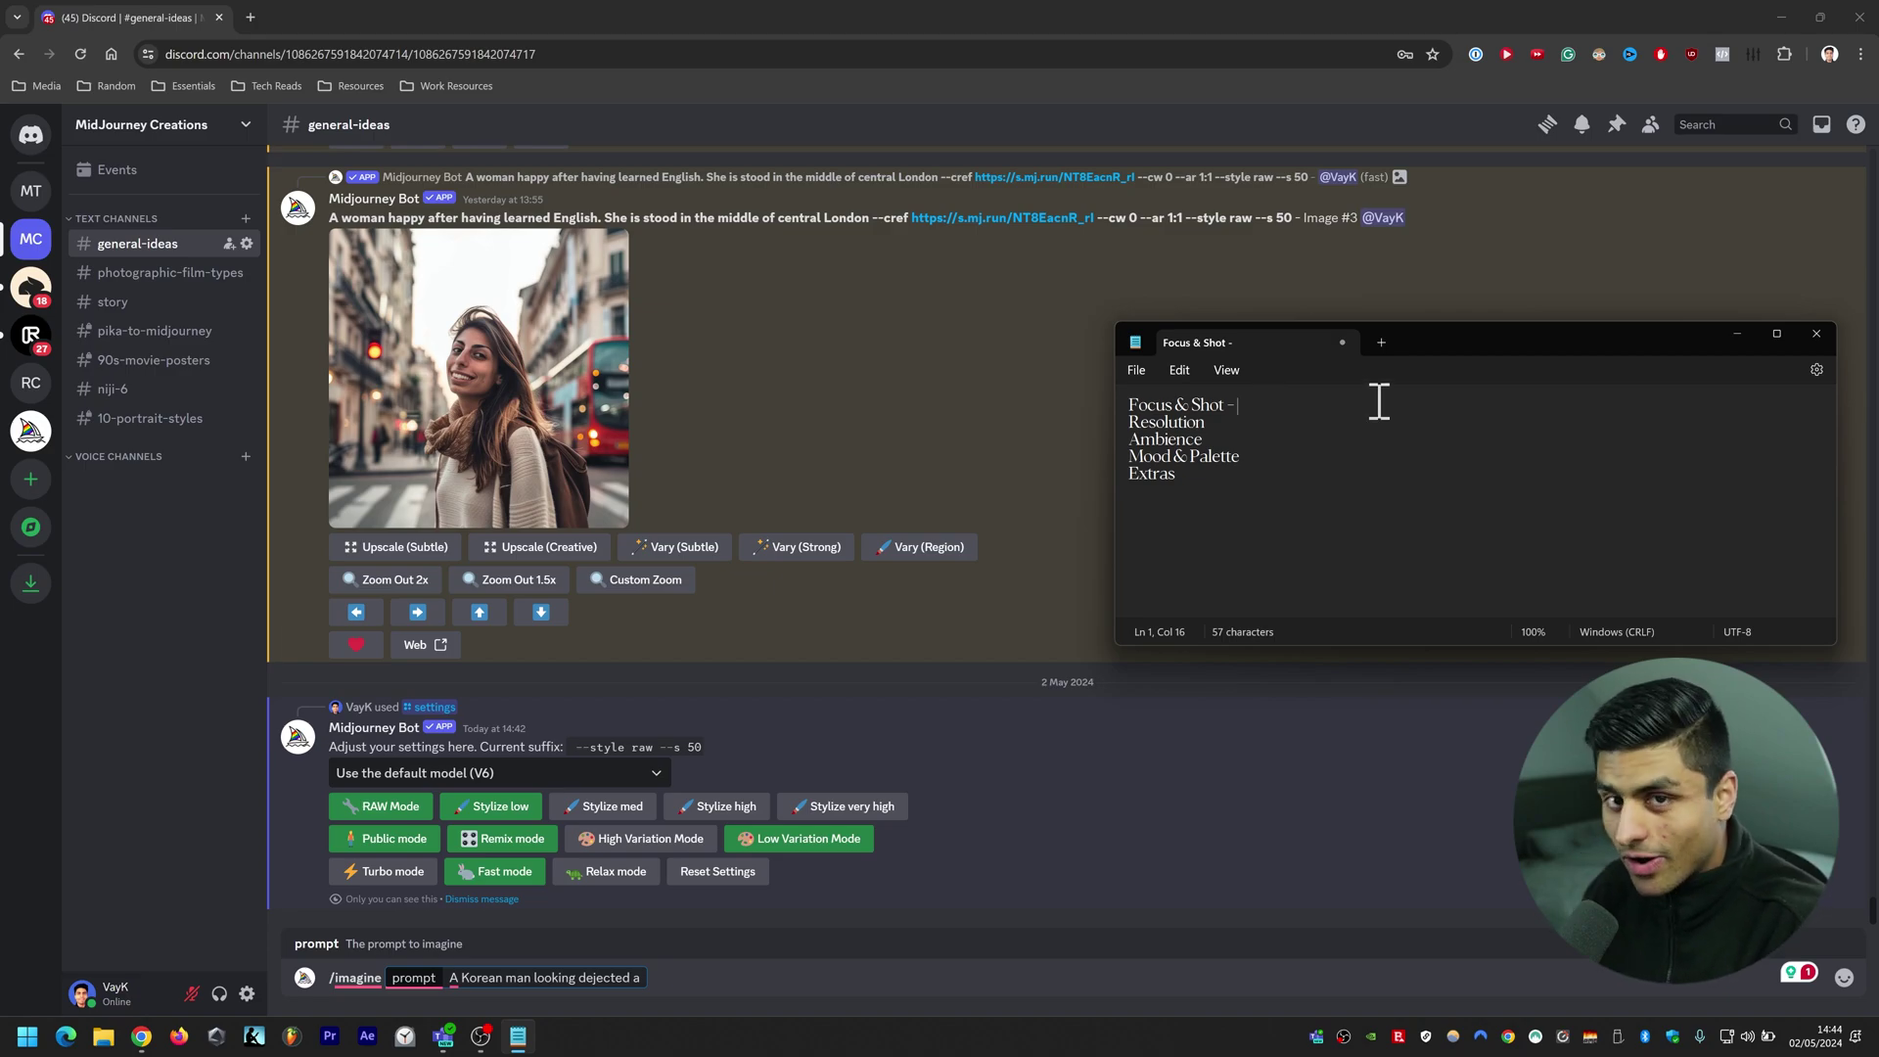
Write 'medium close up shot of a Korean man looking dejected.' after Focus & Shot
{"action": "type", "text": "A Korean man"}
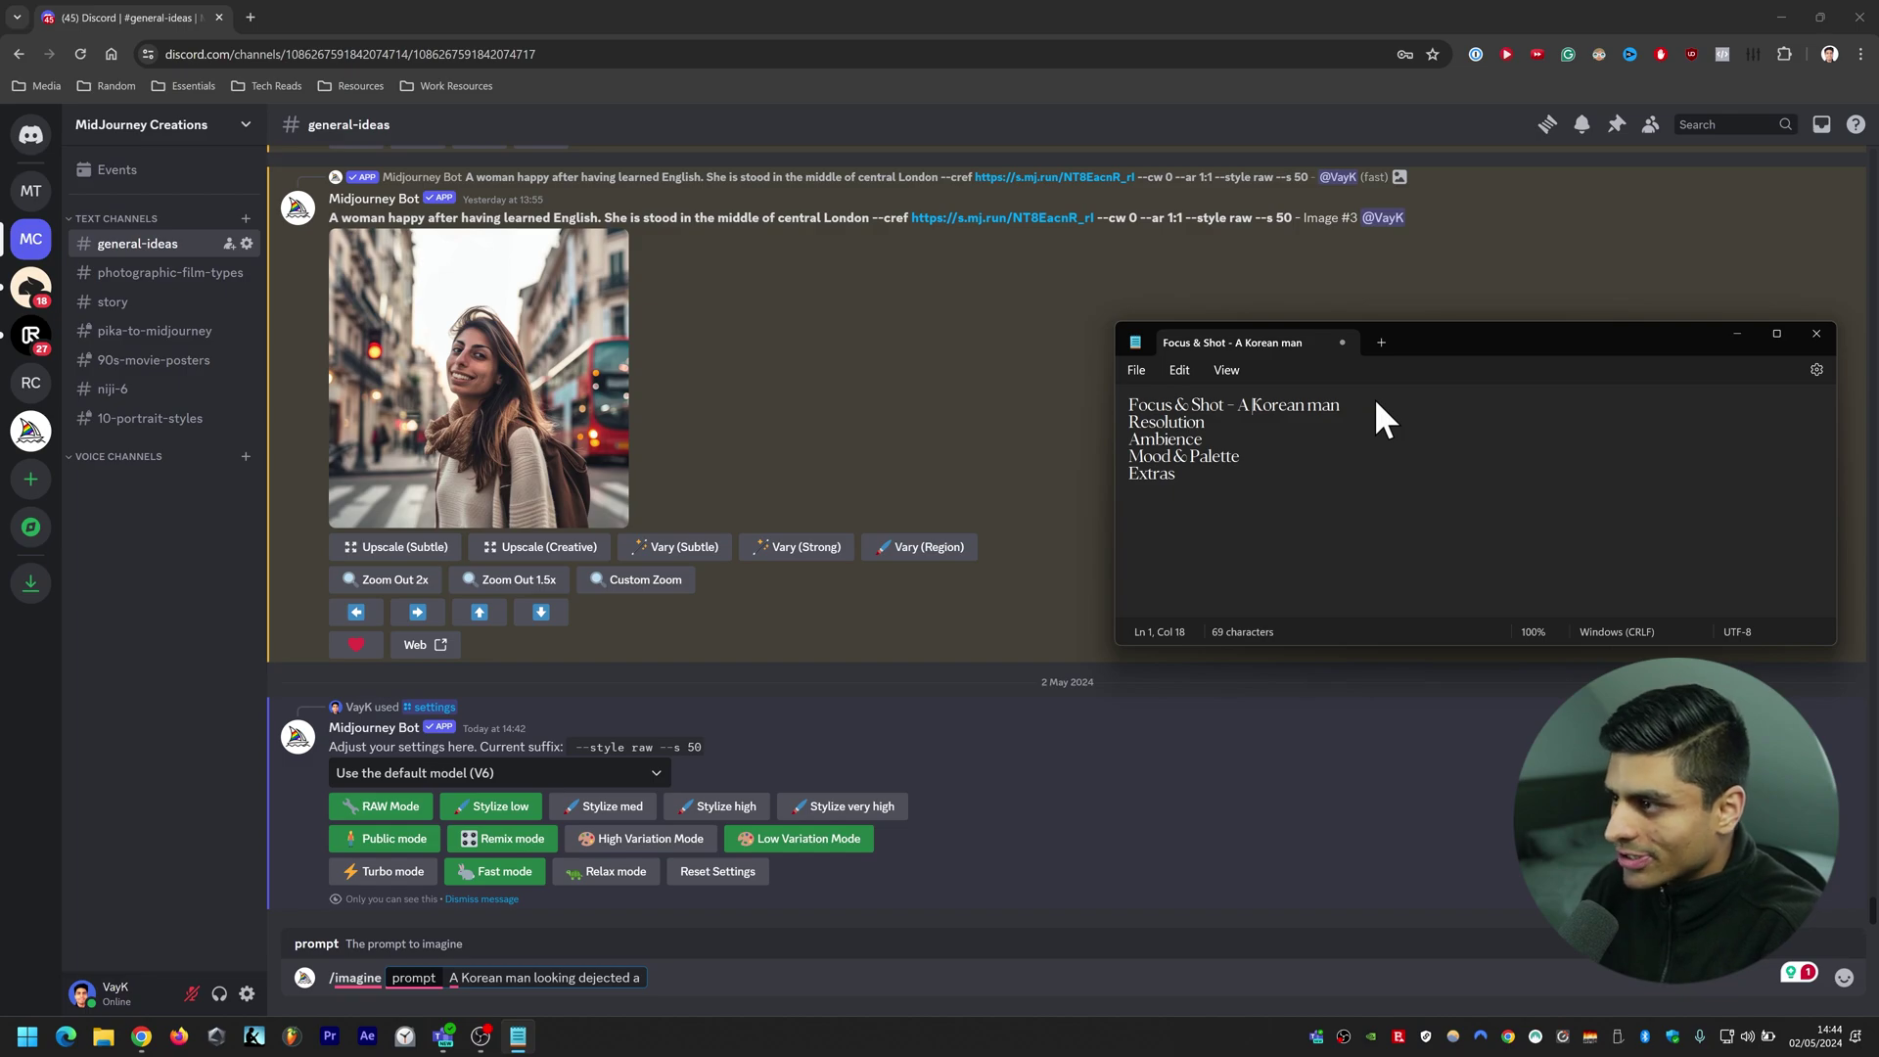
{"action": "type", "text": "medium close u"}
{"action": "type", "text": "p shot of a"}
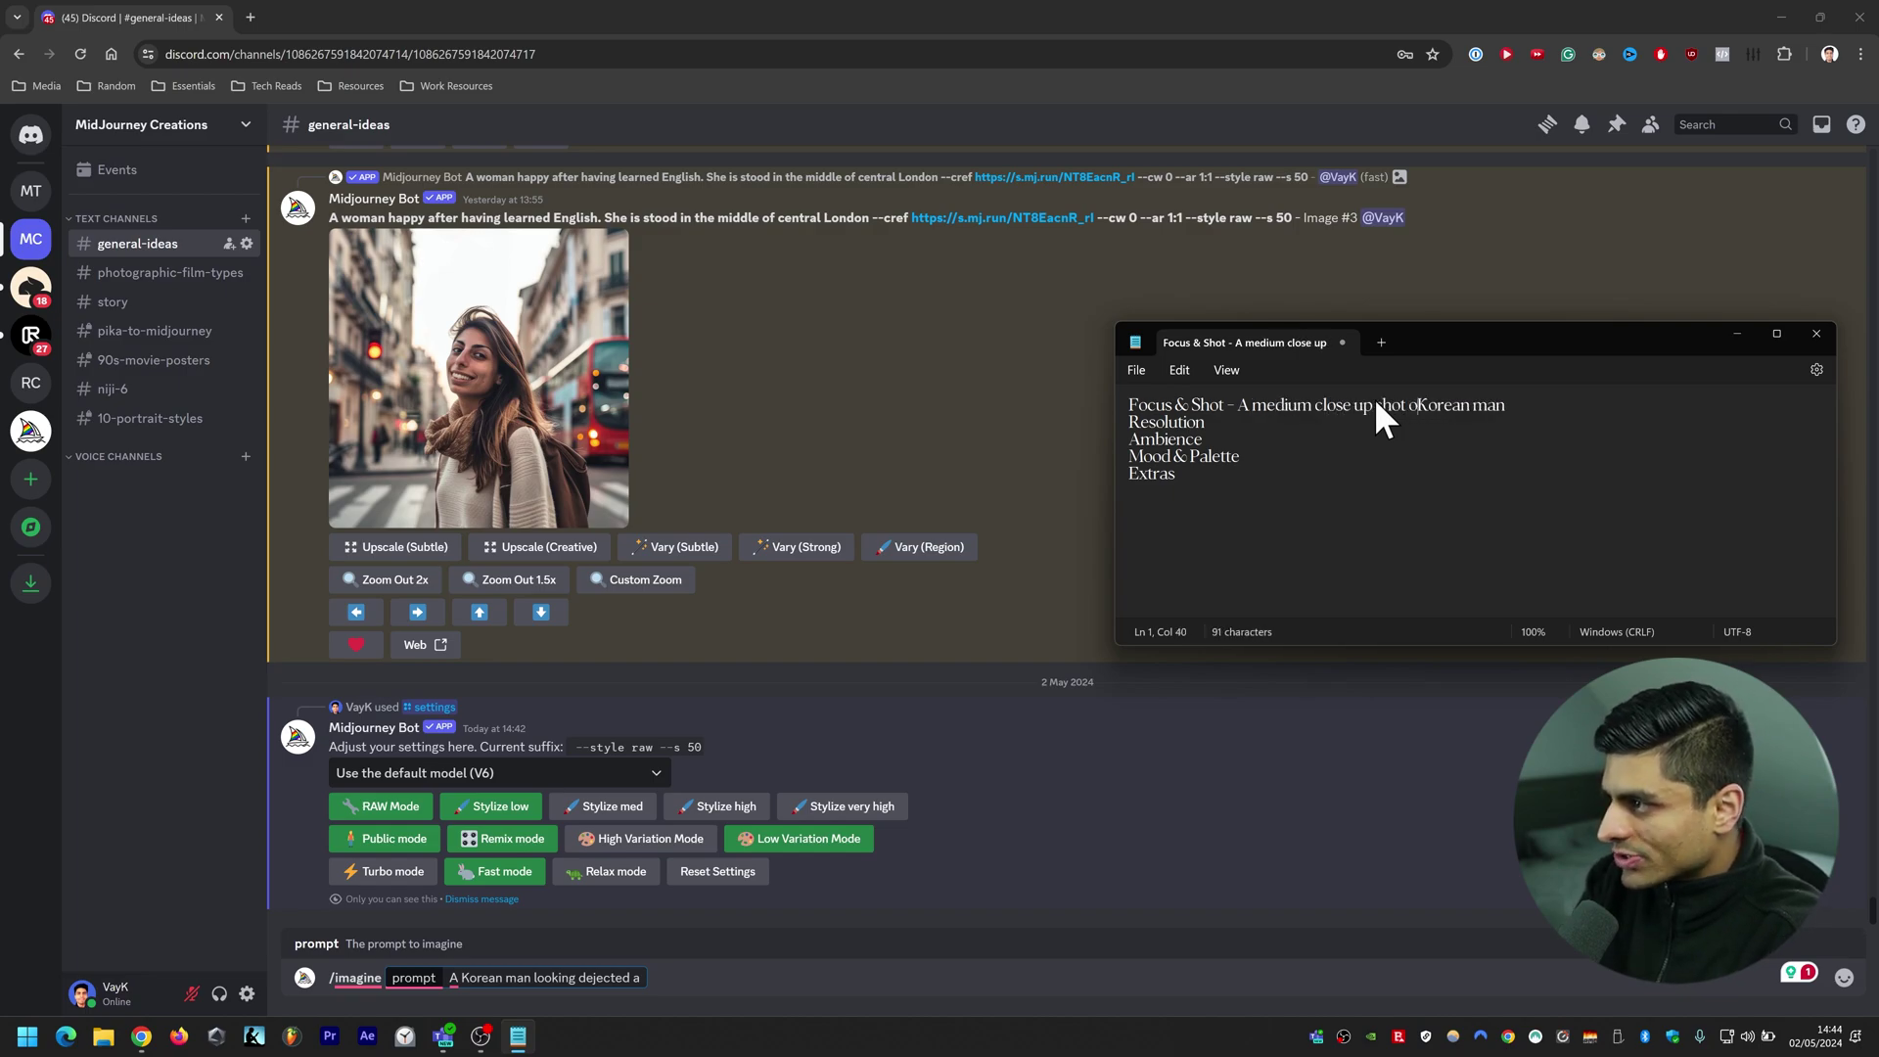
{"action": "key", "text": "Right"}
{"action": "key", "text": "End"}
{"action": "type", "text": "look"}
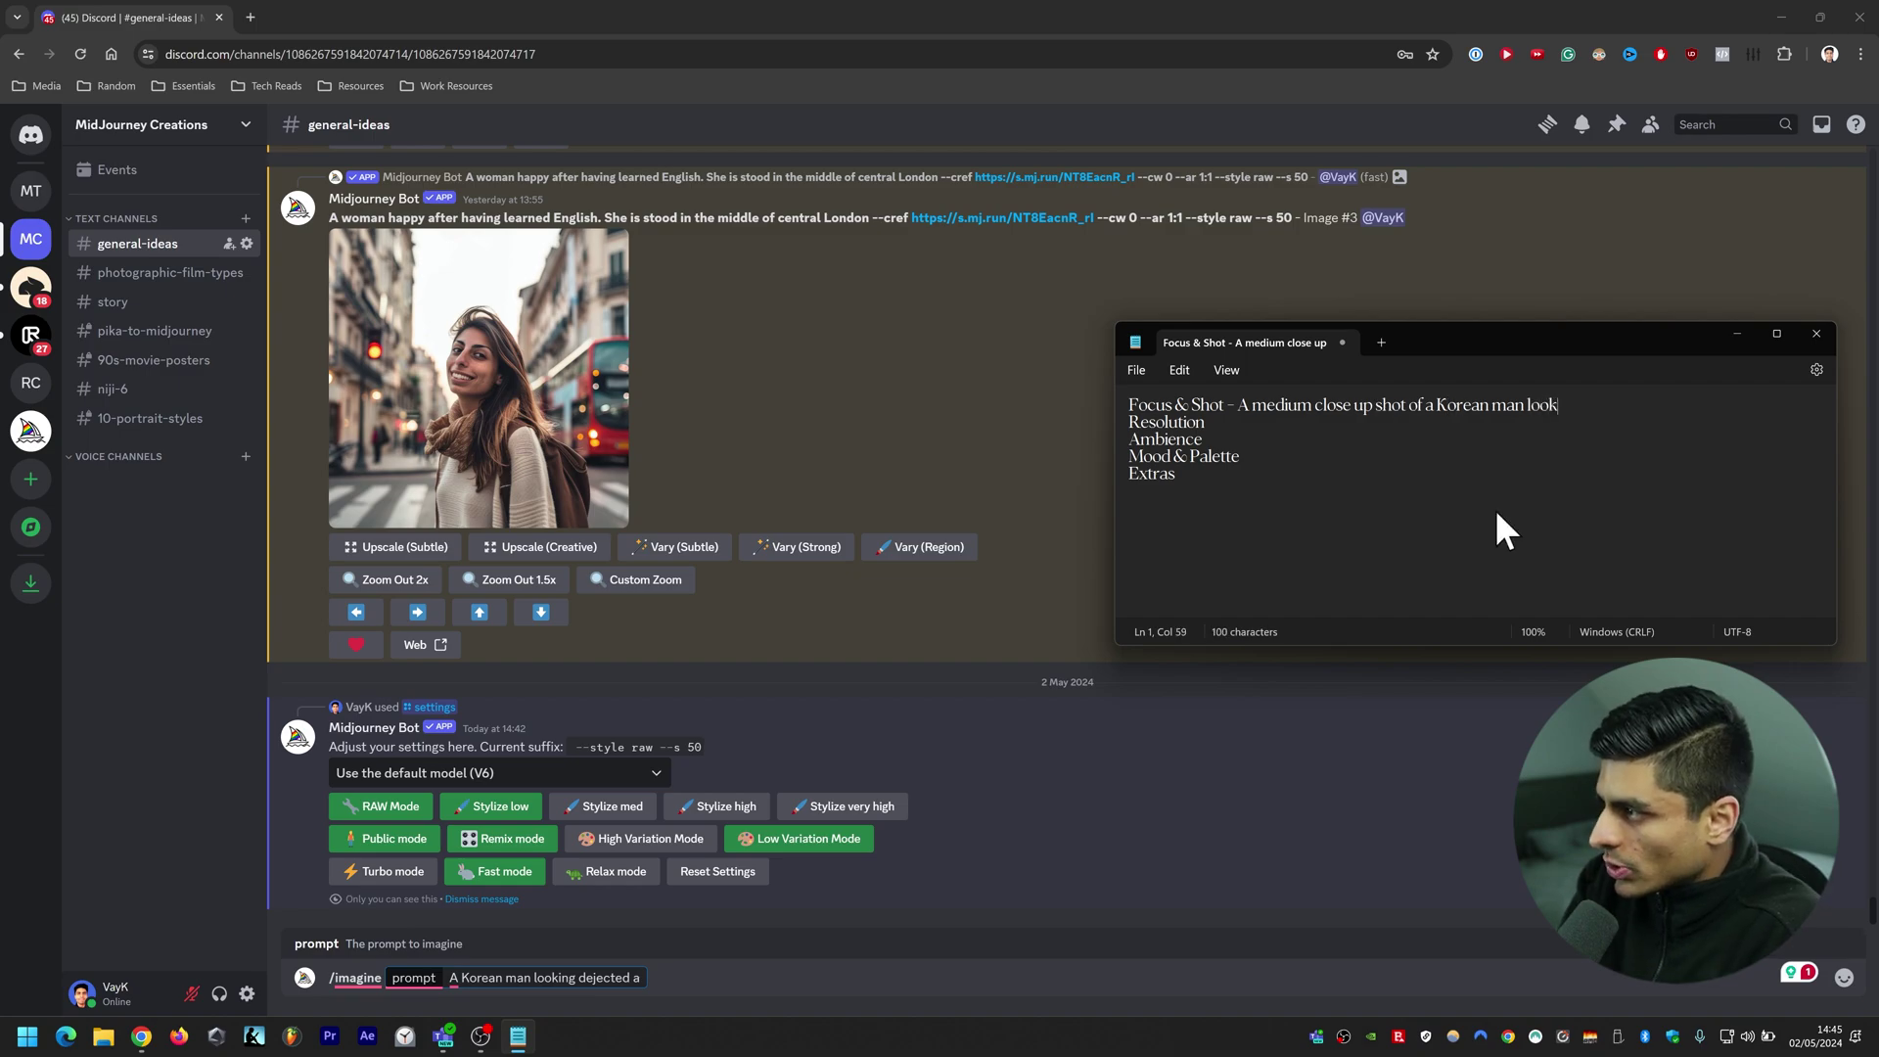
{"action": "type", "text": "ing dejected."}
Add '- Taken with a DSLR camera.' after the Resolution heading
{"action": "key", "text": "Down"}
{"action": "type", "text": "- "}
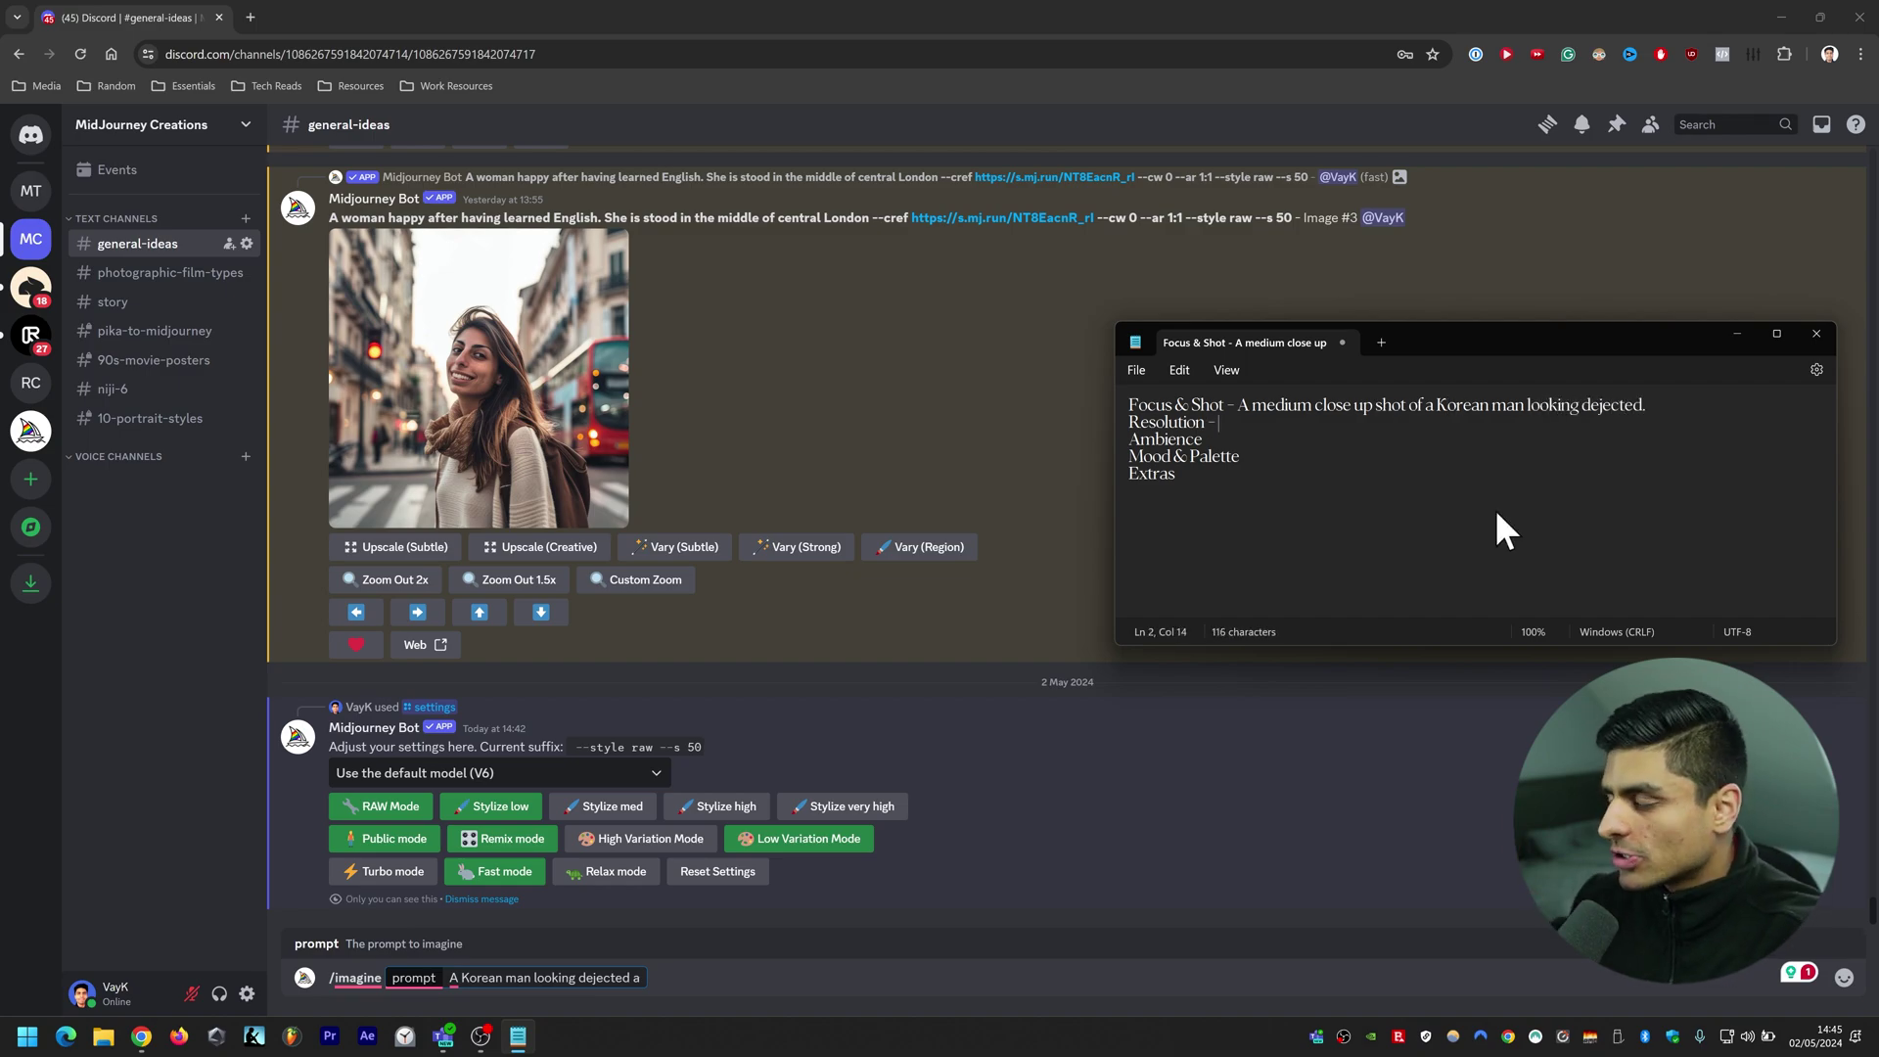
{"action": "type", "text": "Taken with"}
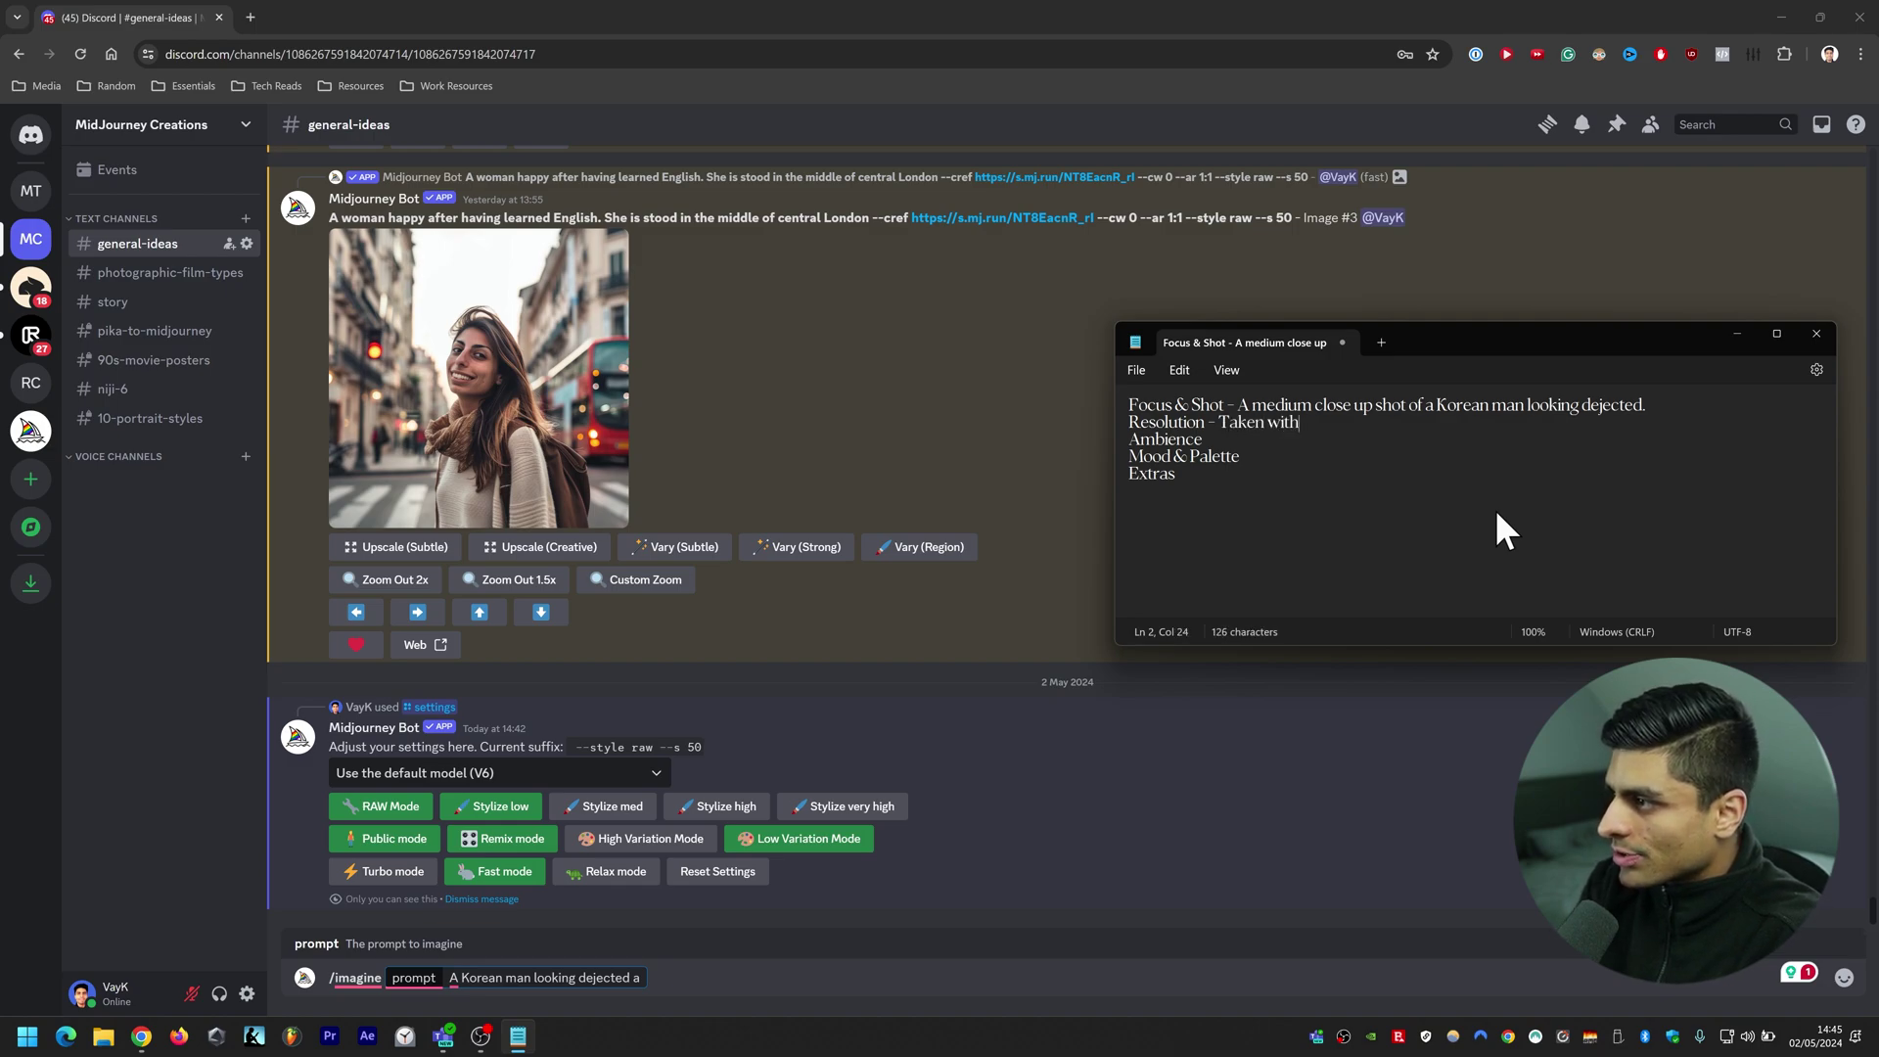
{"action": "type", "text": " a DSLR camera."}
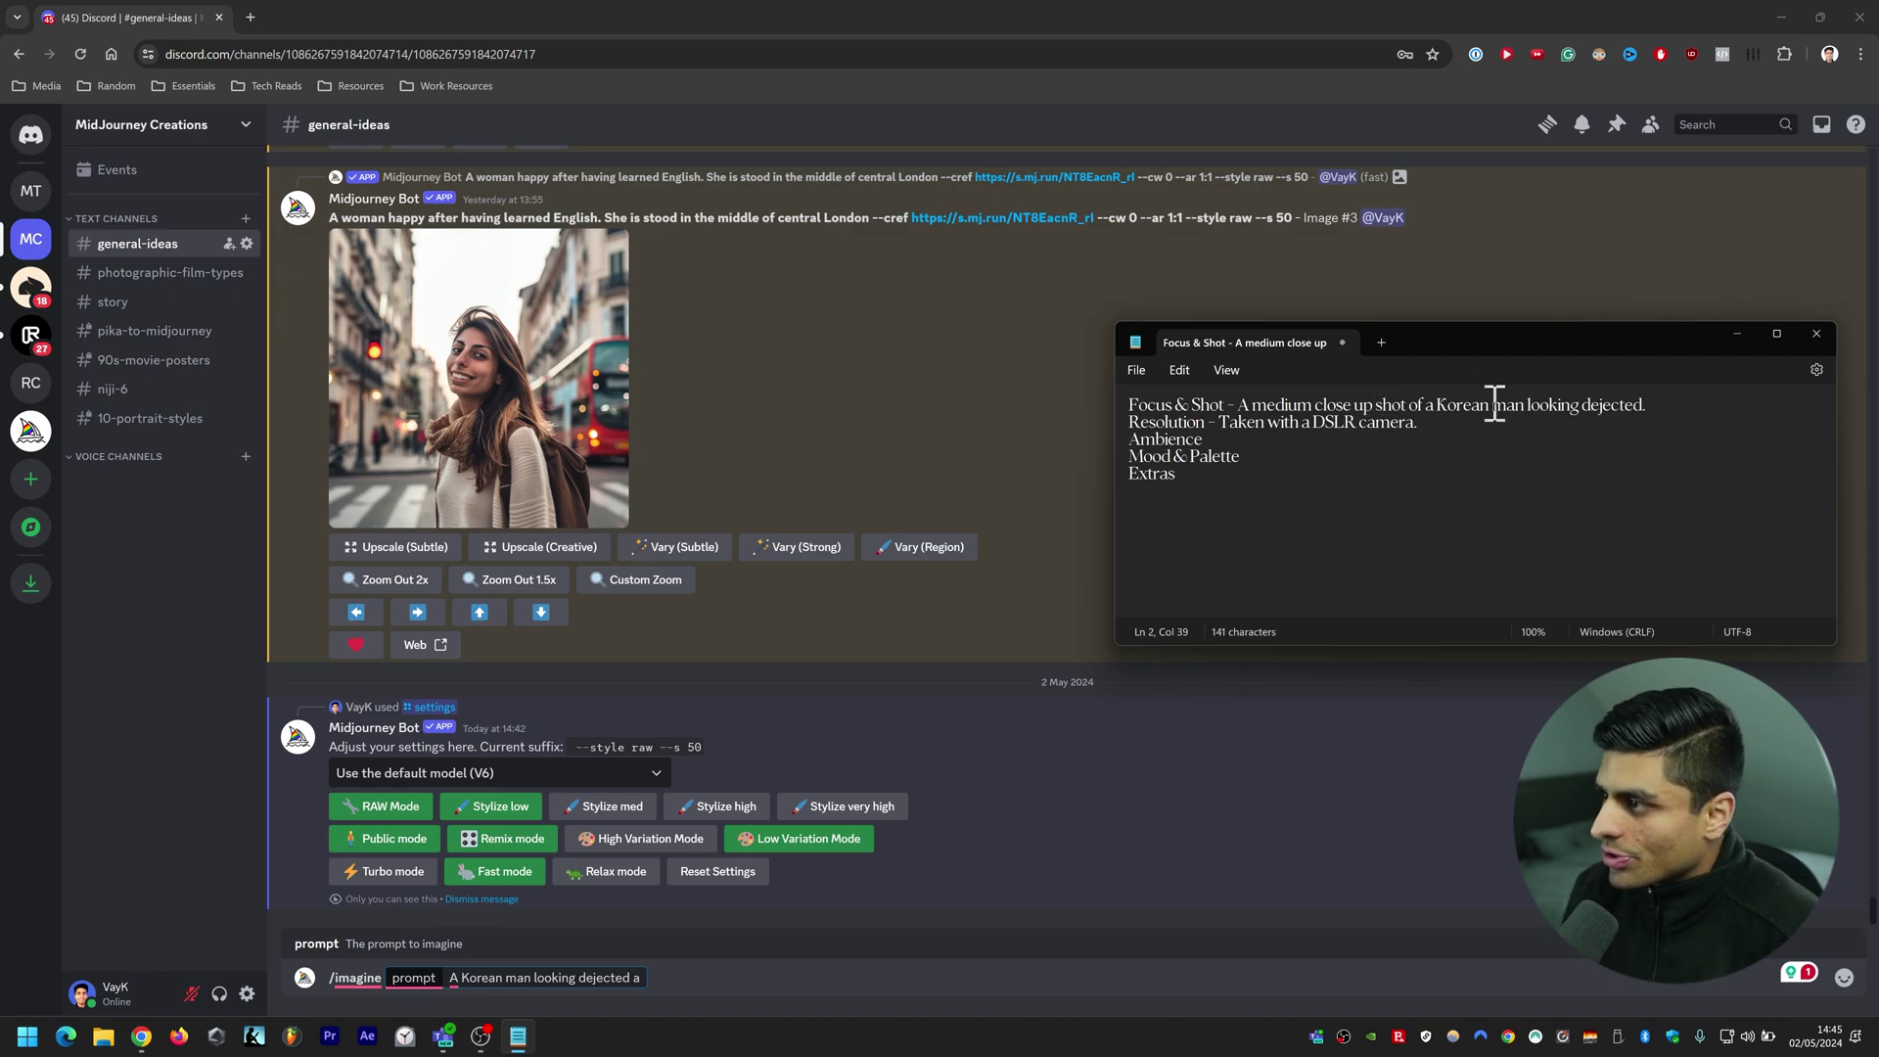
{"action": "left_click", "coordinate": [1213, 438]}
Set Ambience to '- On the streets Seol' and make the shot a side profile, removing 'looking dejected'
{"action": "type", "text": "- "}
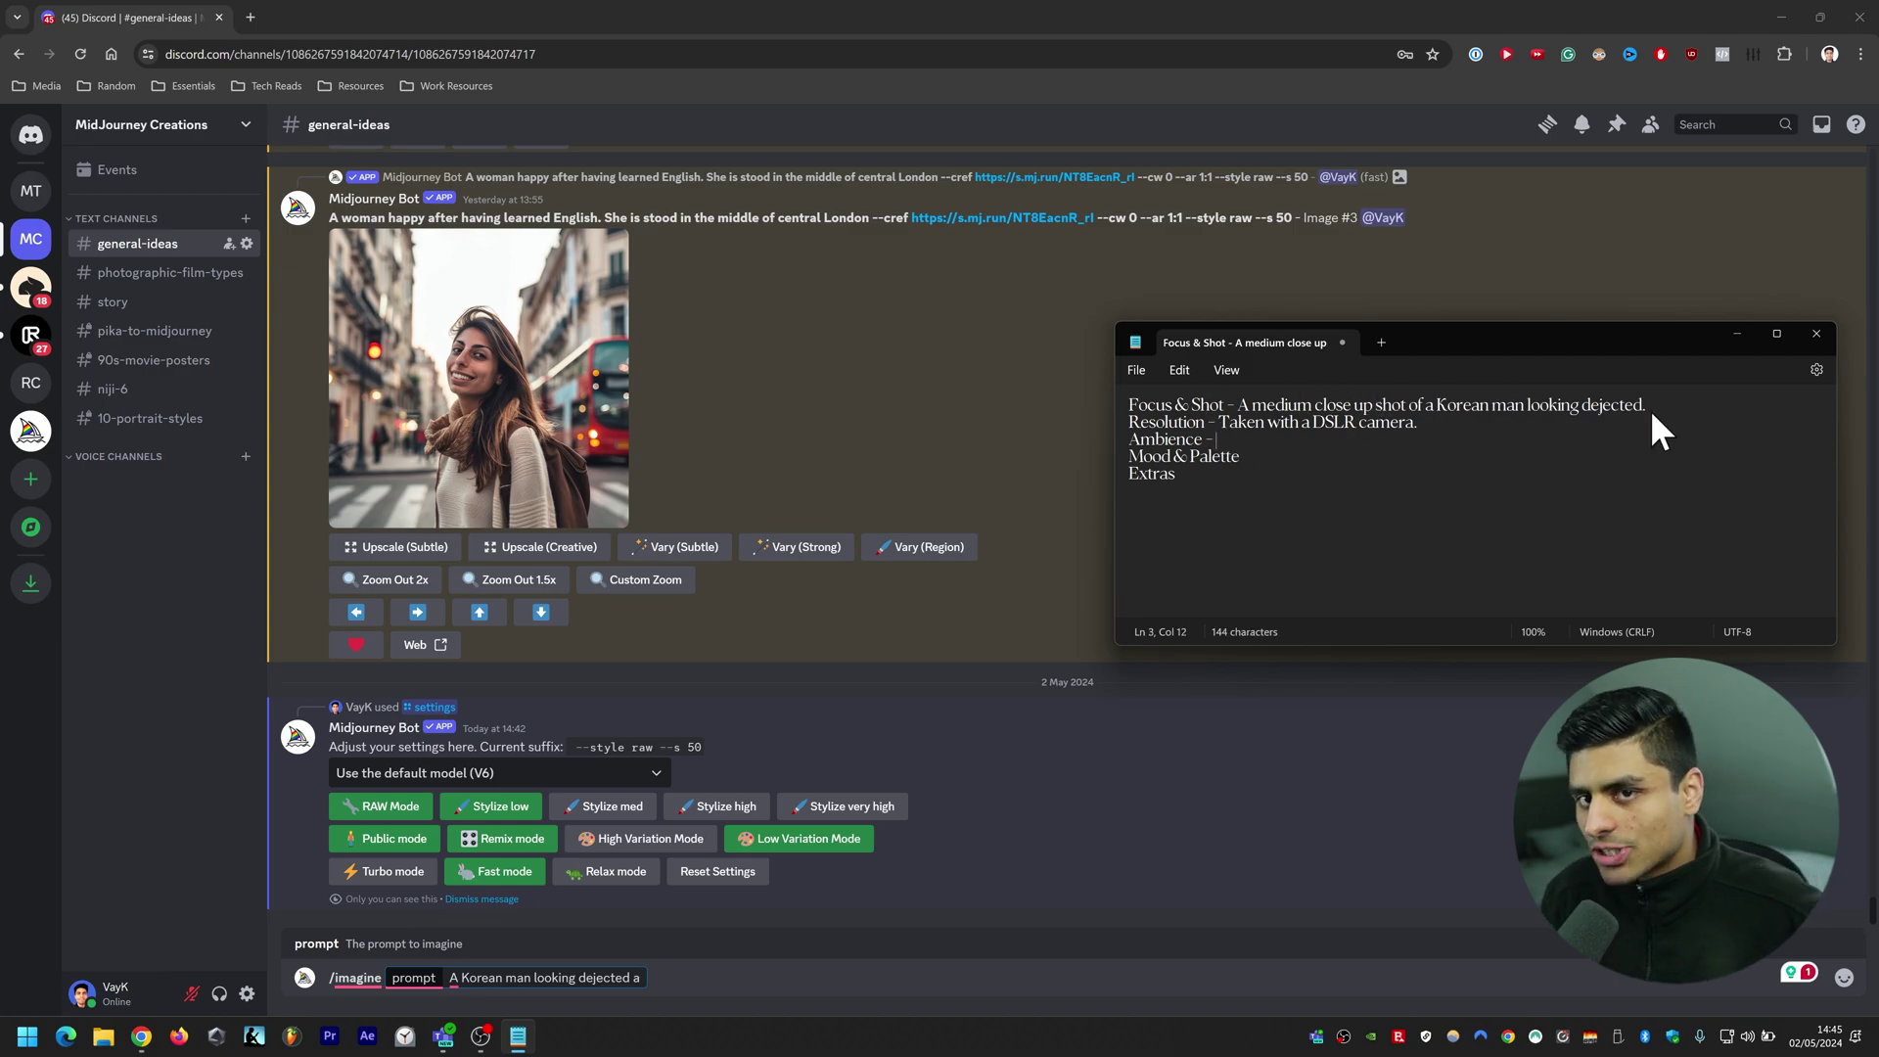
{"action": "type", "text": "On the streets "}
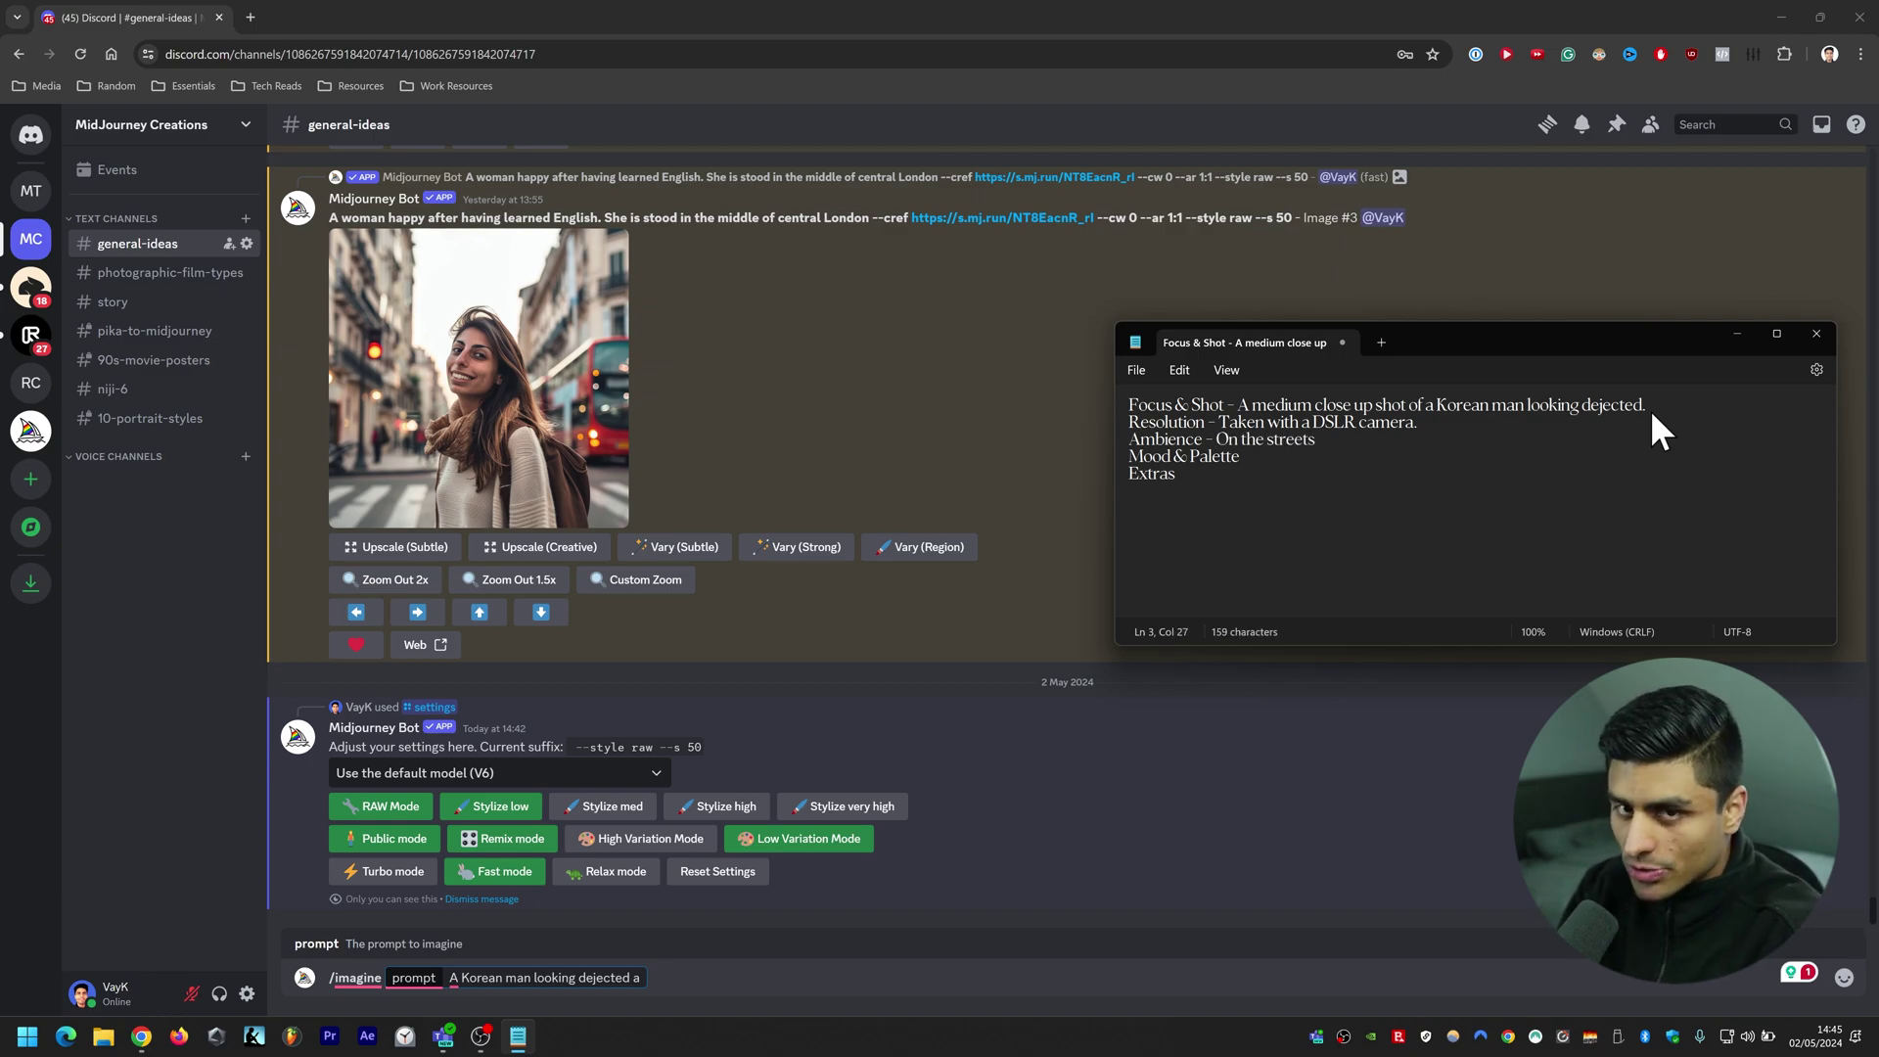
{"action": "type", "text": "Seol"}
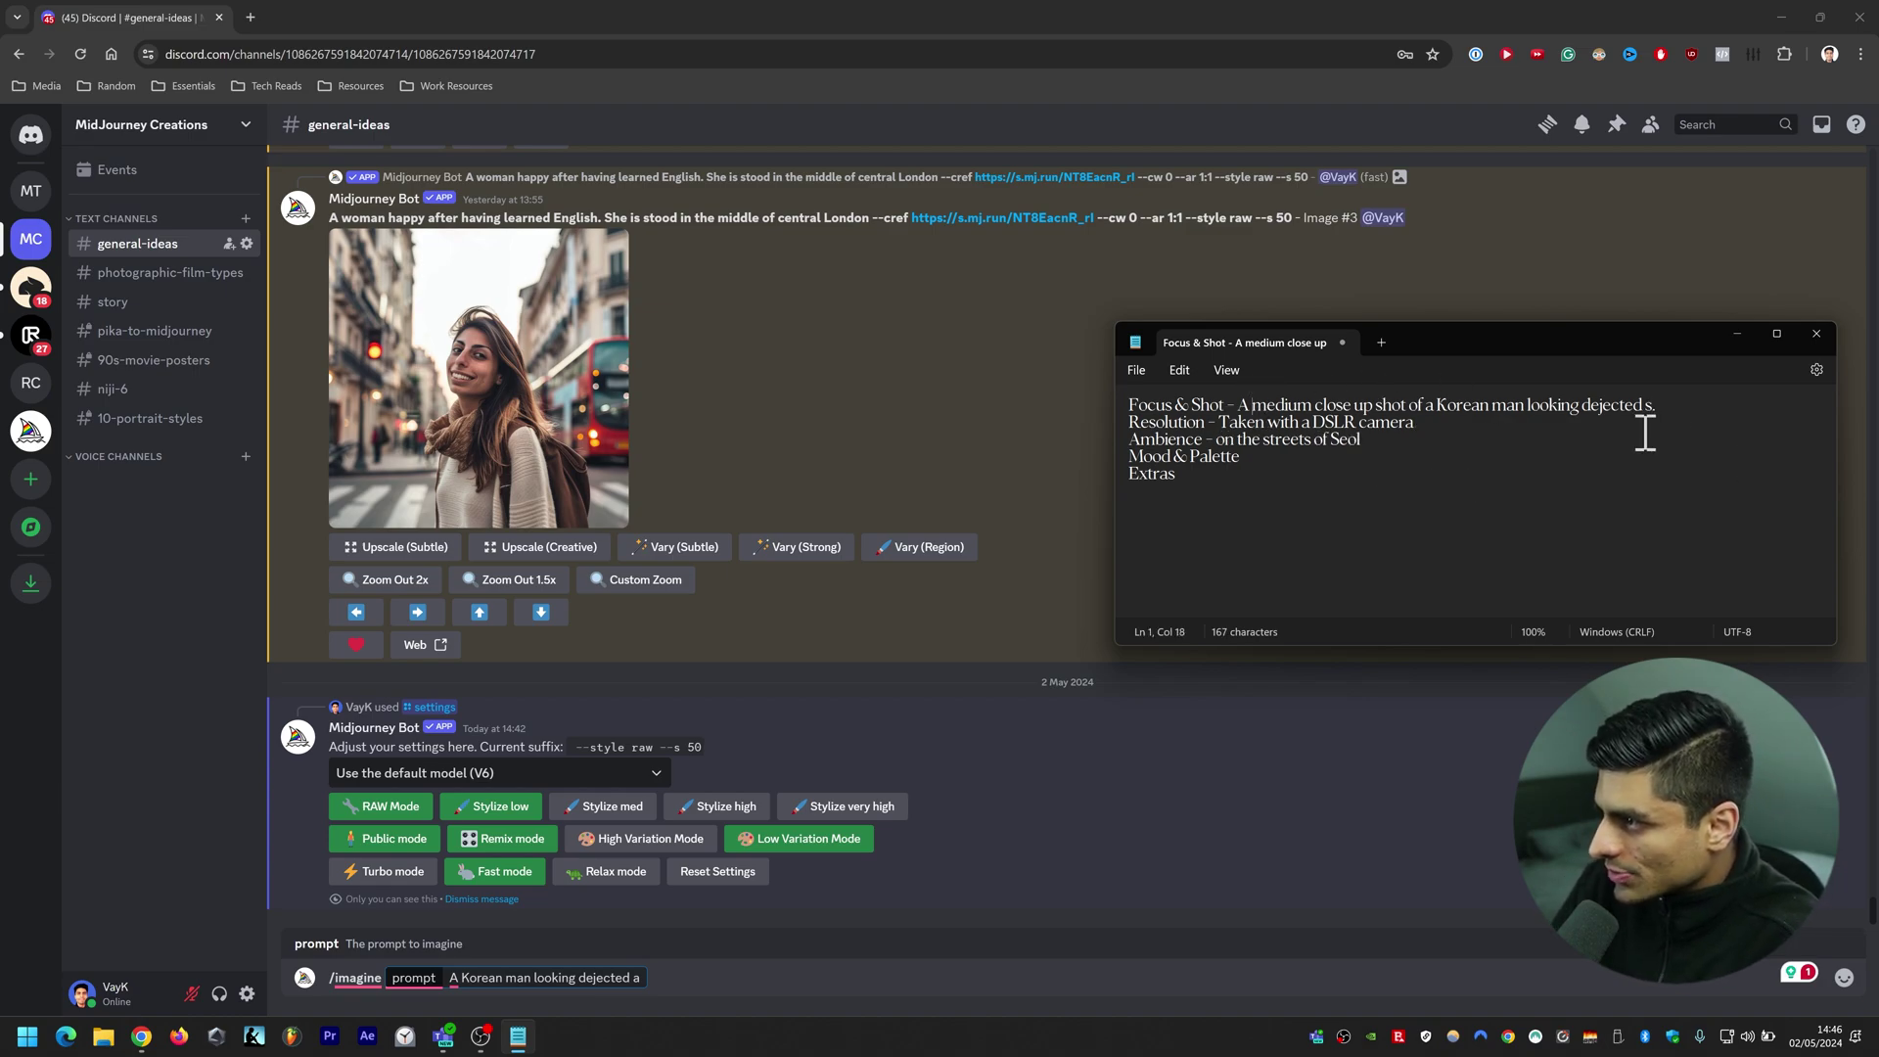
{"action": "type", "text": "side profile,"}
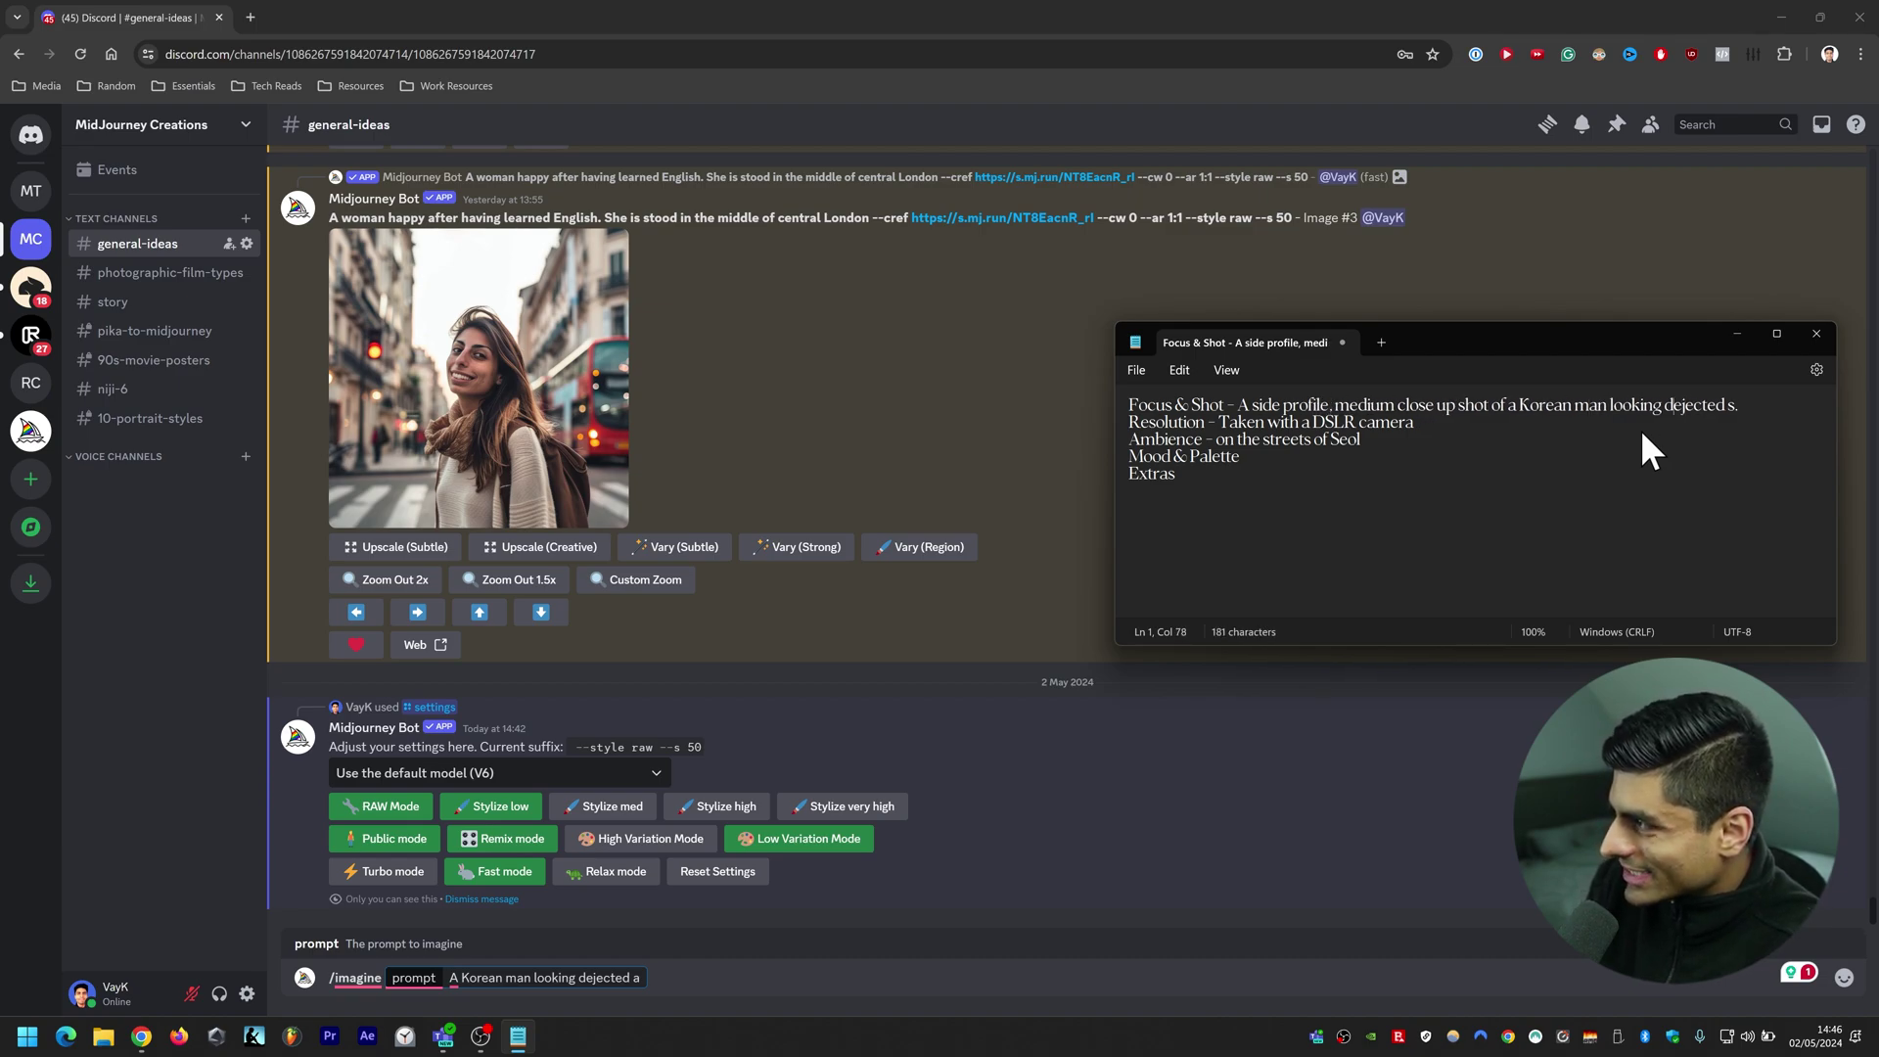
{"action": "key", "text": "End"}
{"action": "key", "text": "Left"}
{"action": "key", "text": "BackSpace"}
{"action": "key", "text": "BackSpace"}
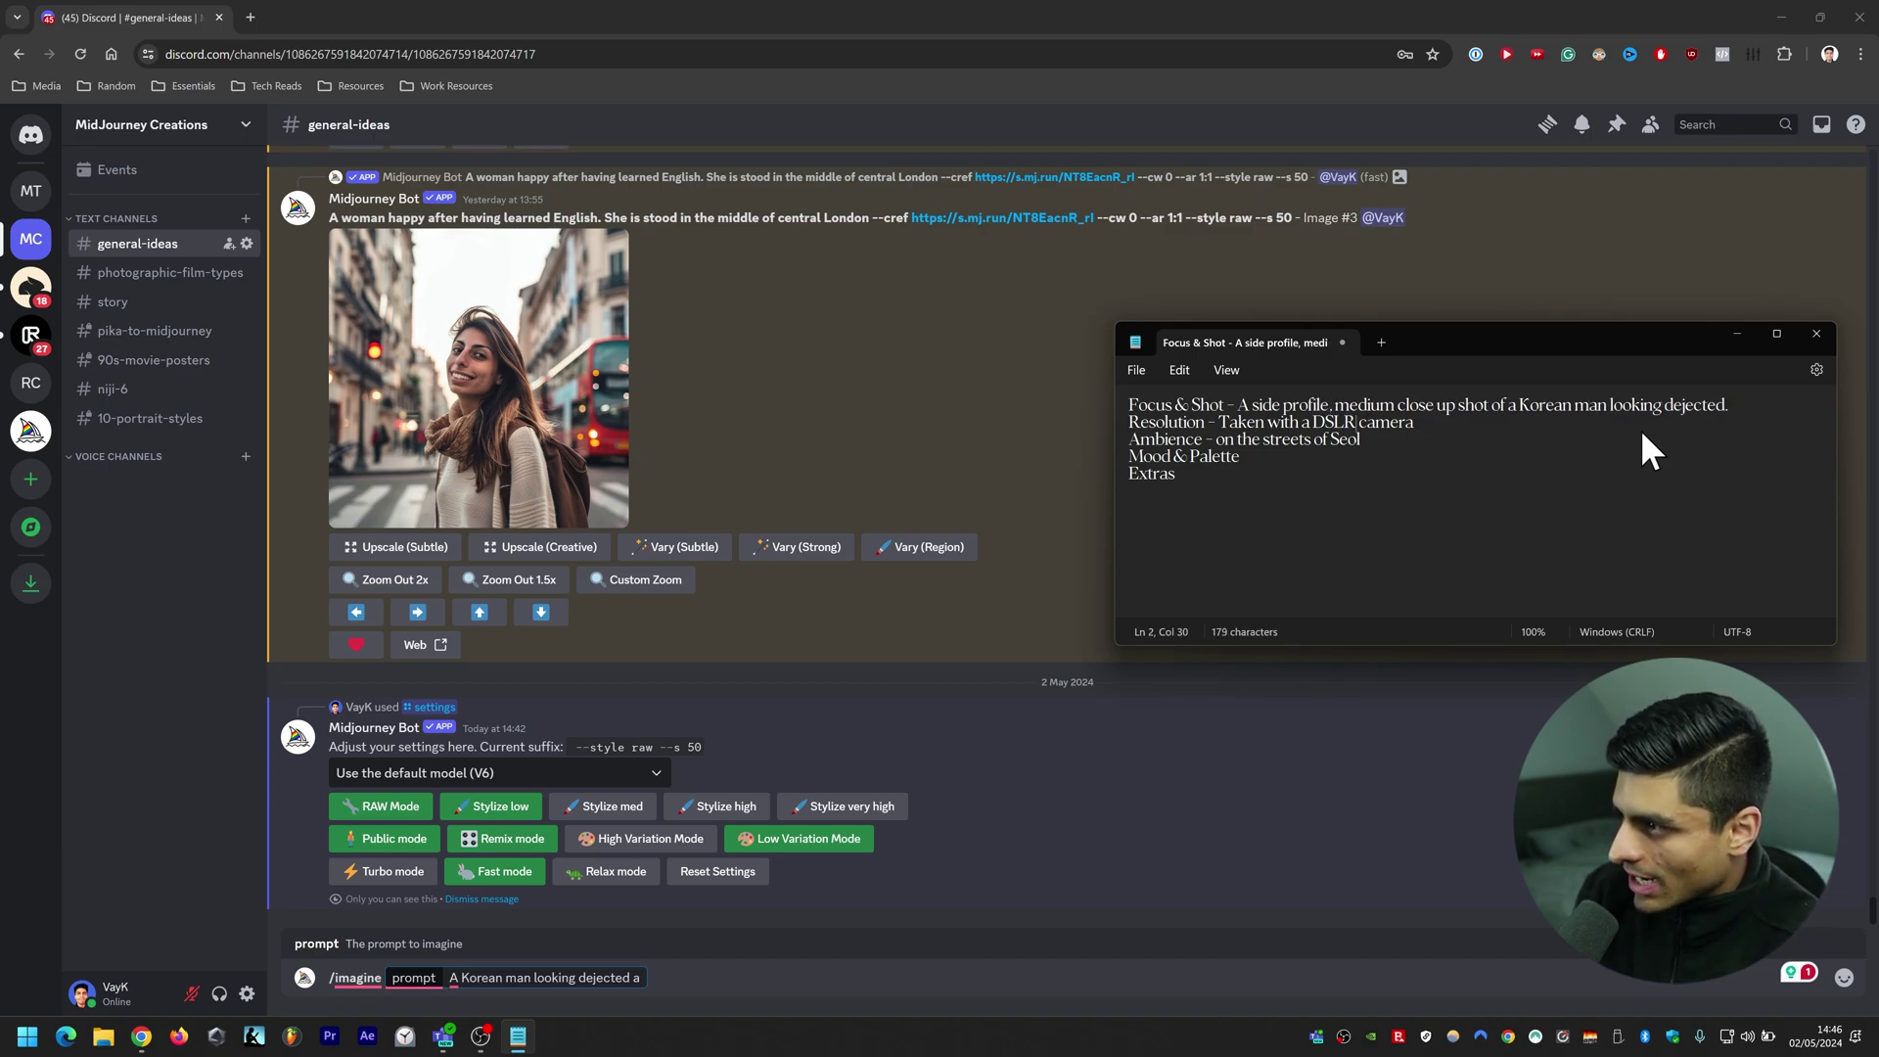
{"action": "left_click_drag", "start_coordinate": [1607, 405], "coordinate": [1709, 403]}
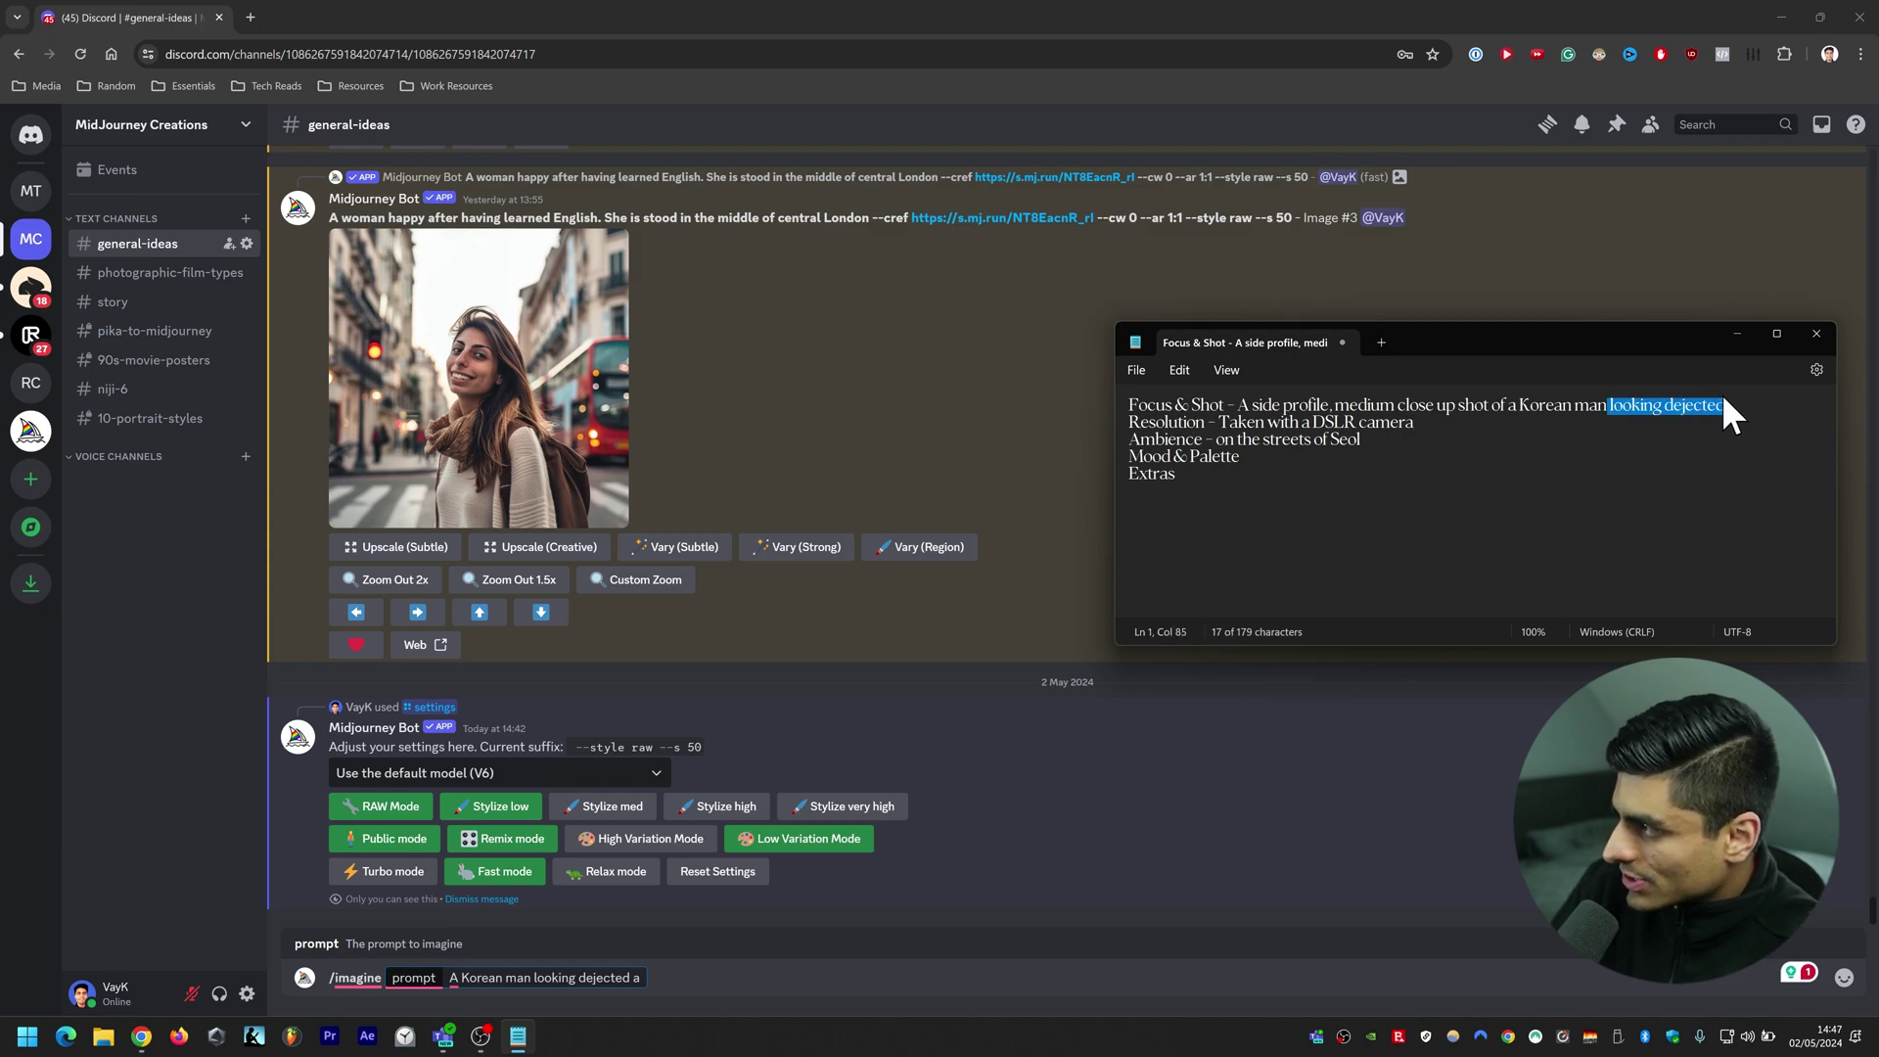
{"action": "key", "text": "BackSpace"}
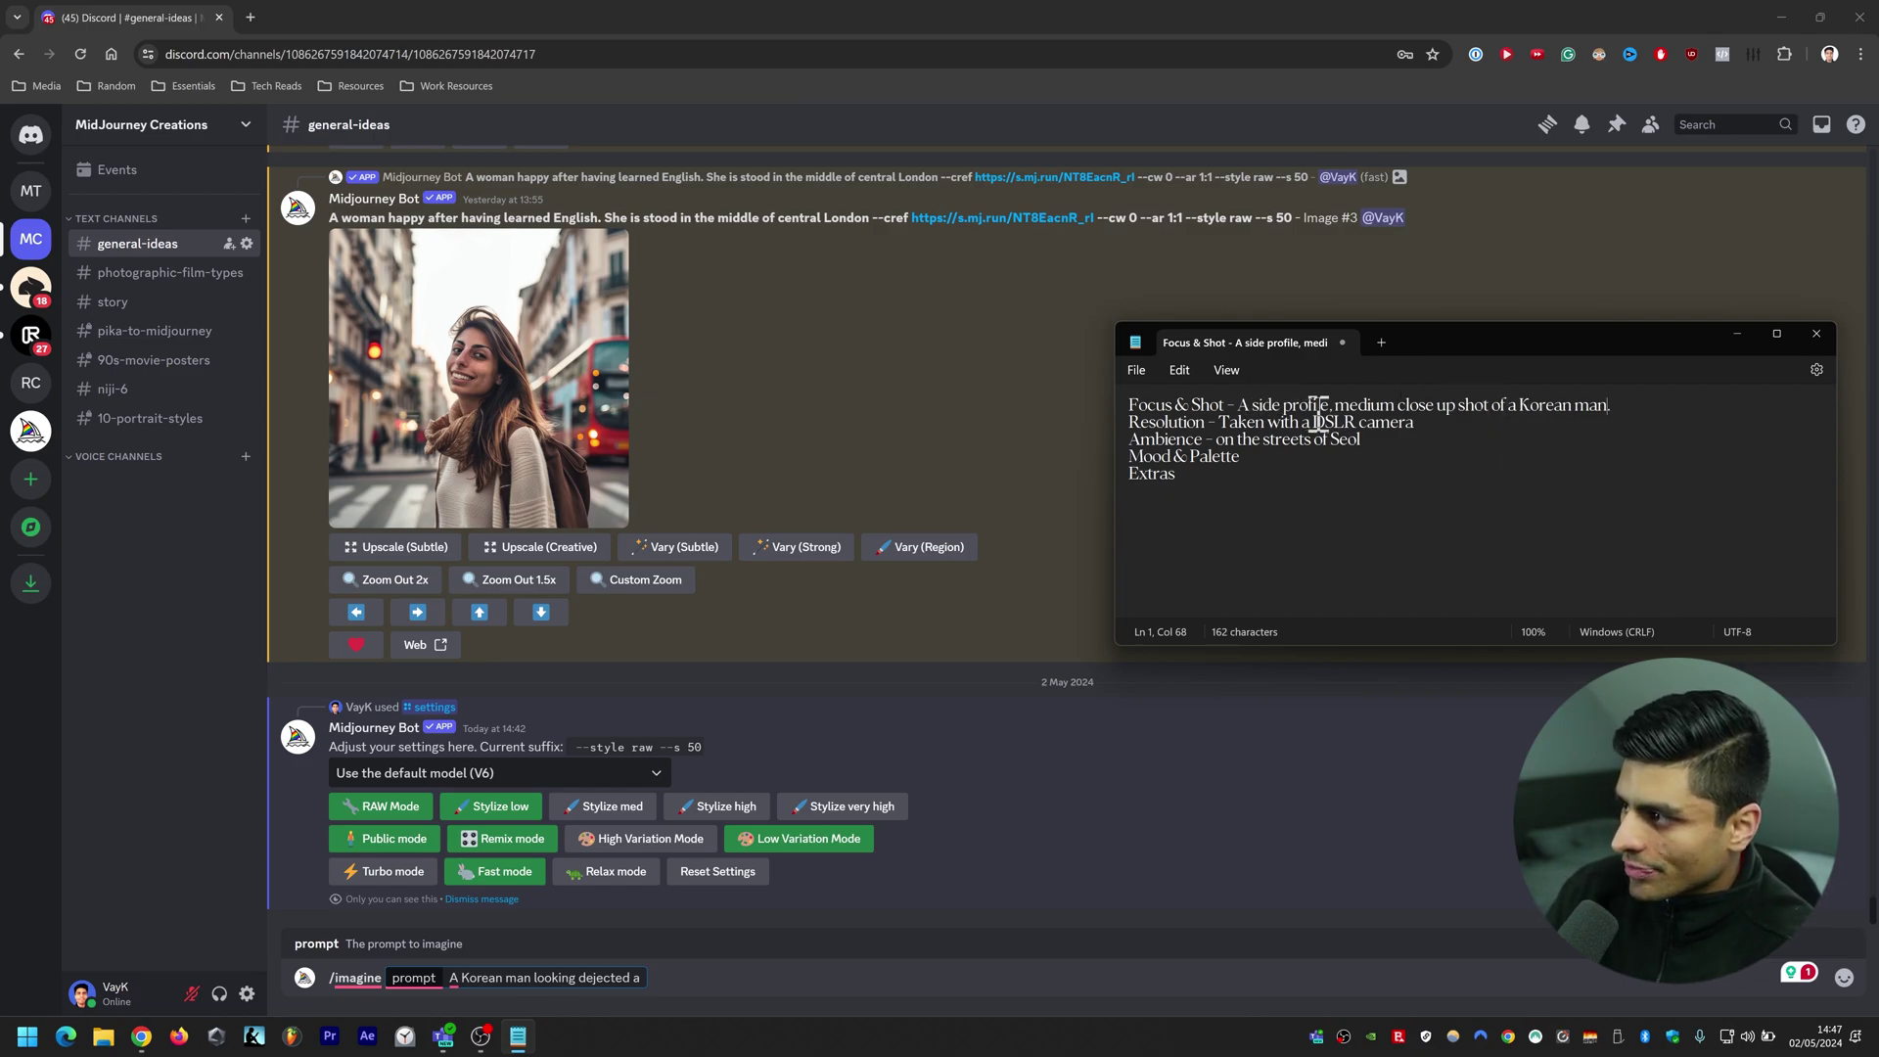
Fill Mood & Palette with 'The image has a dejected and gloomy feel to it. Taken during blue hour.'
{"action": "left_click", "coordinate": [1243, 452]}
{"action": "type", "text": "- The image has a d"}
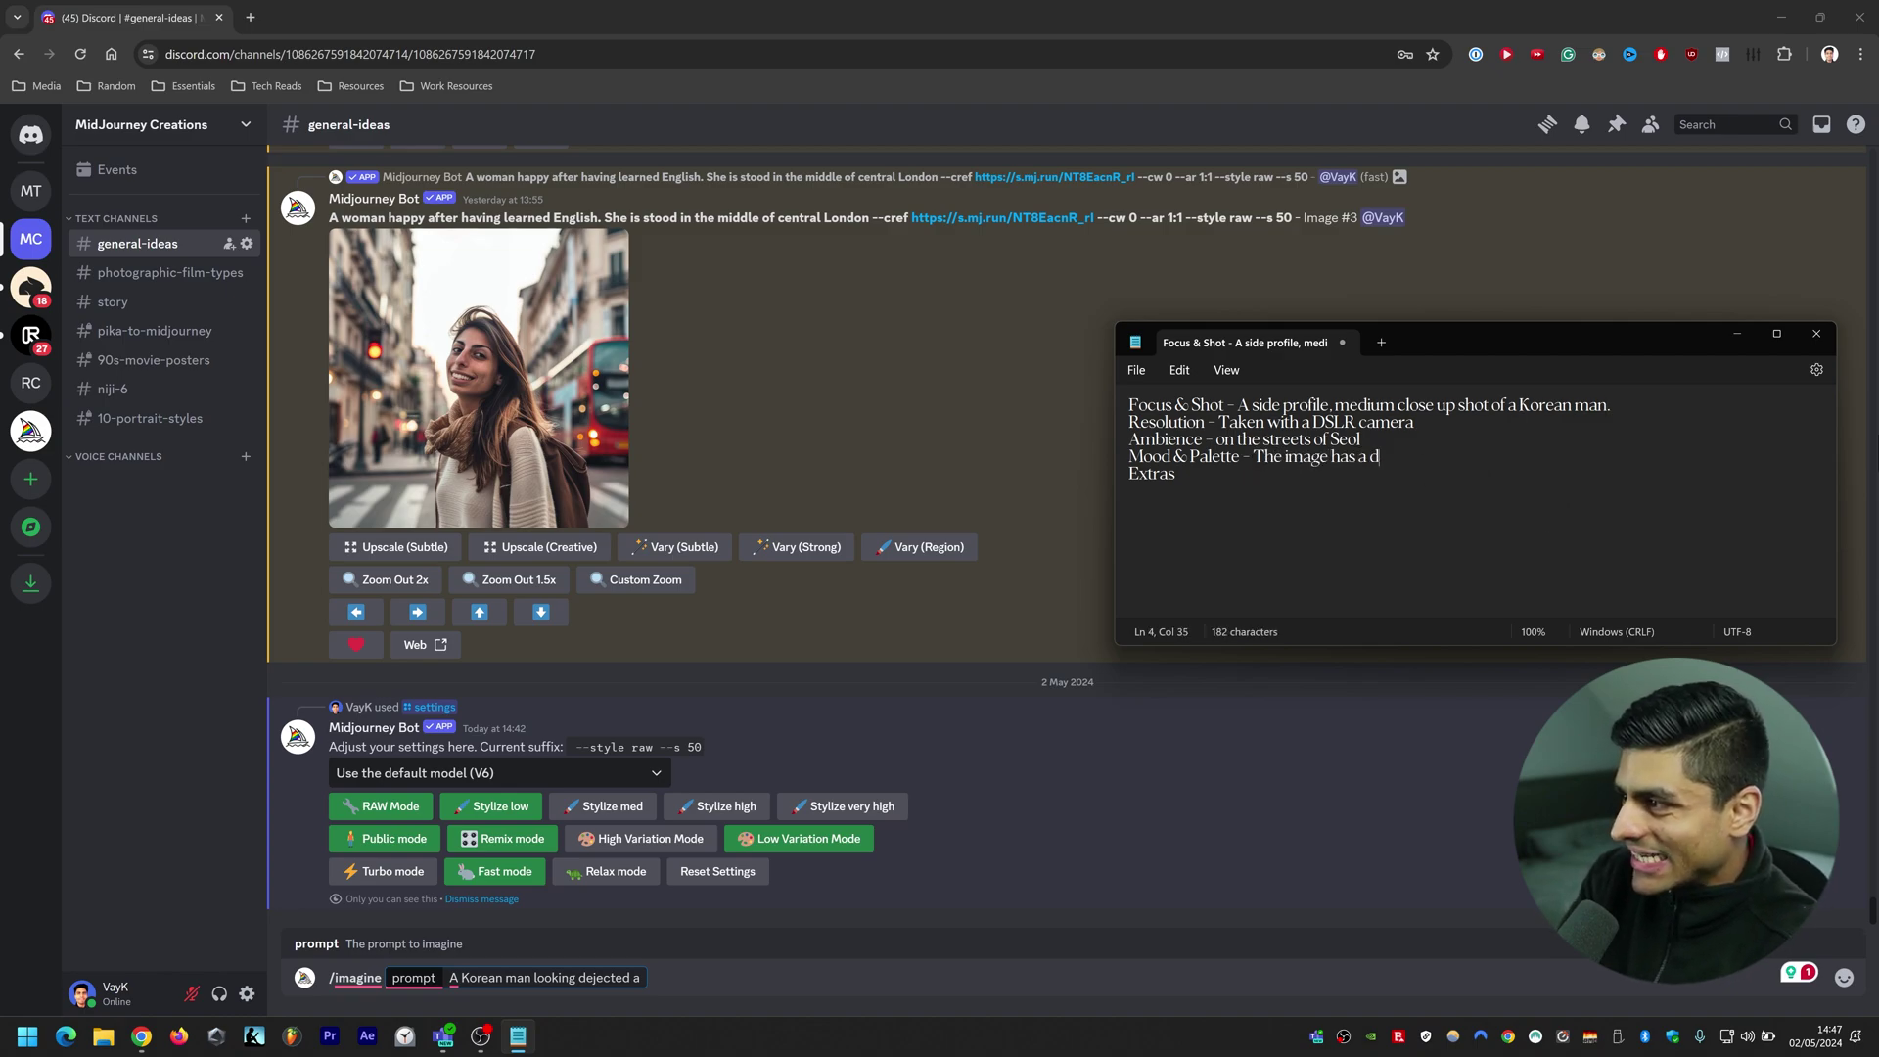
{"action": "type", "text": "ejected and gloom"}
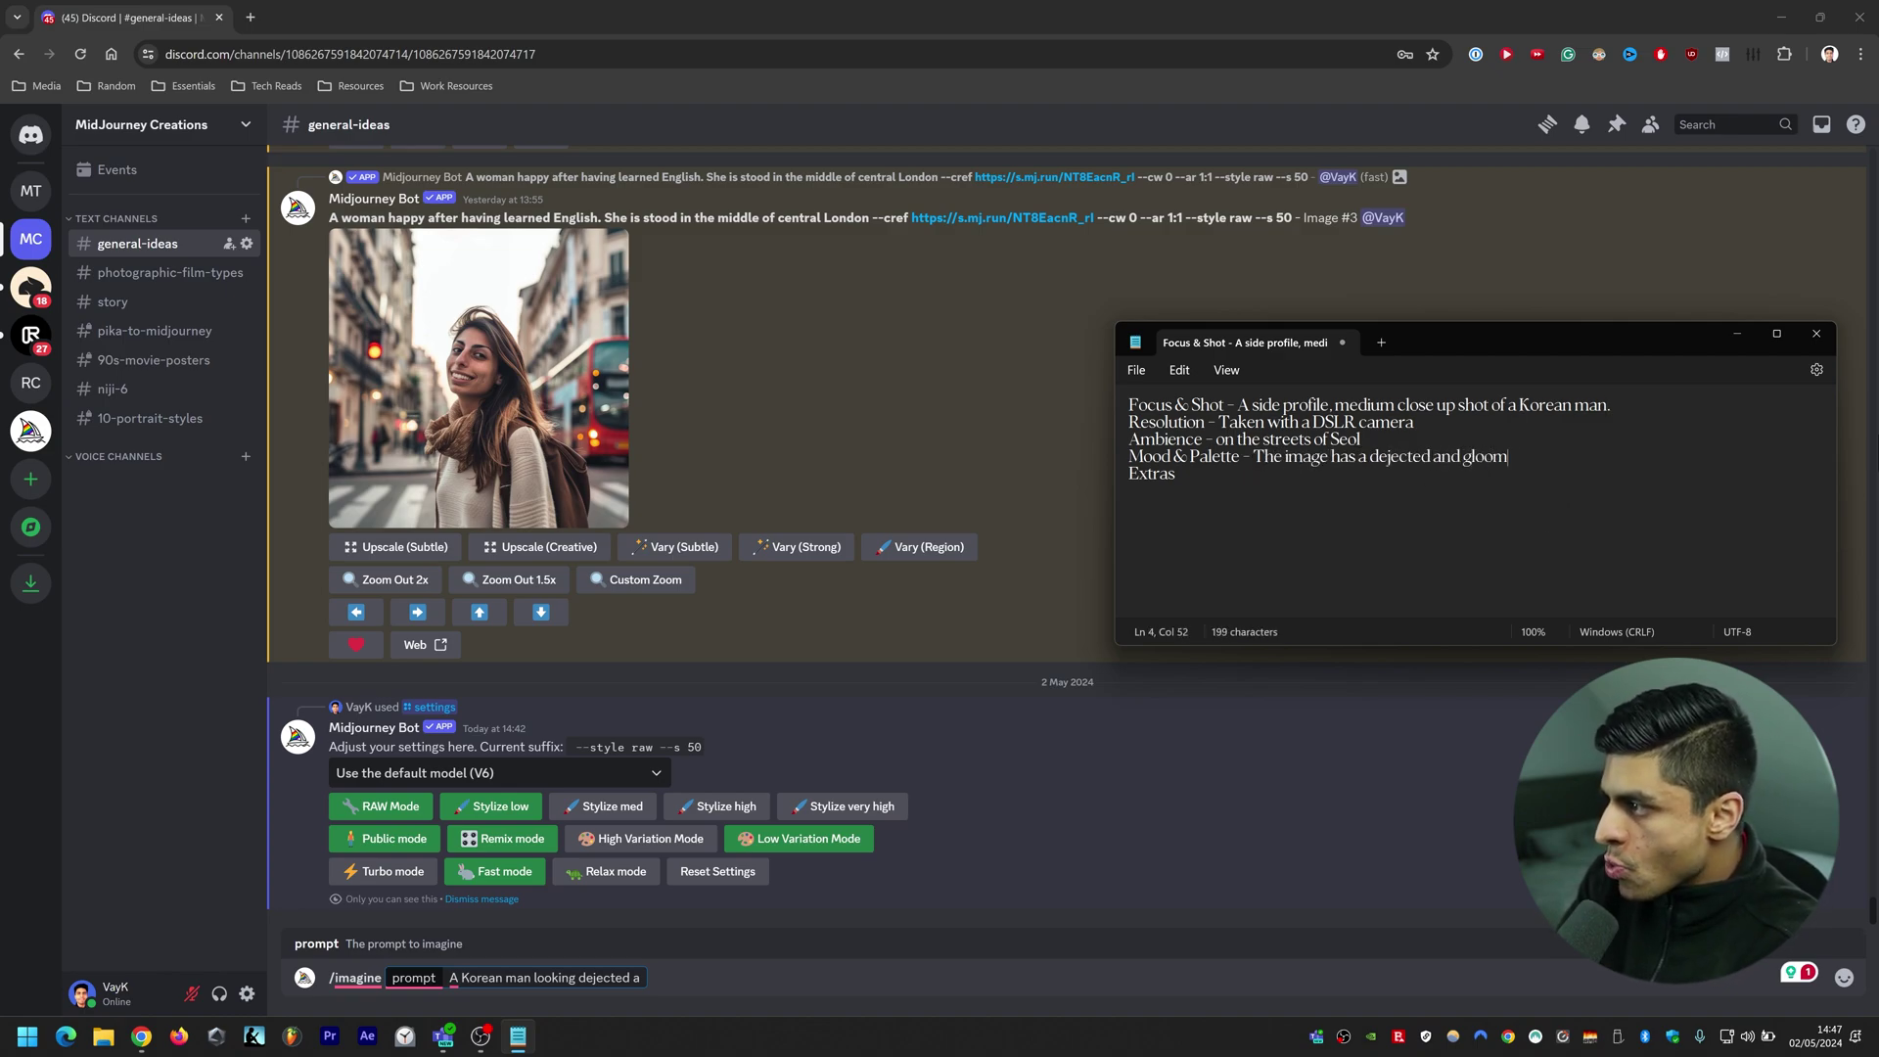
{"action": "type", "text": "y feel to it. Taken "}
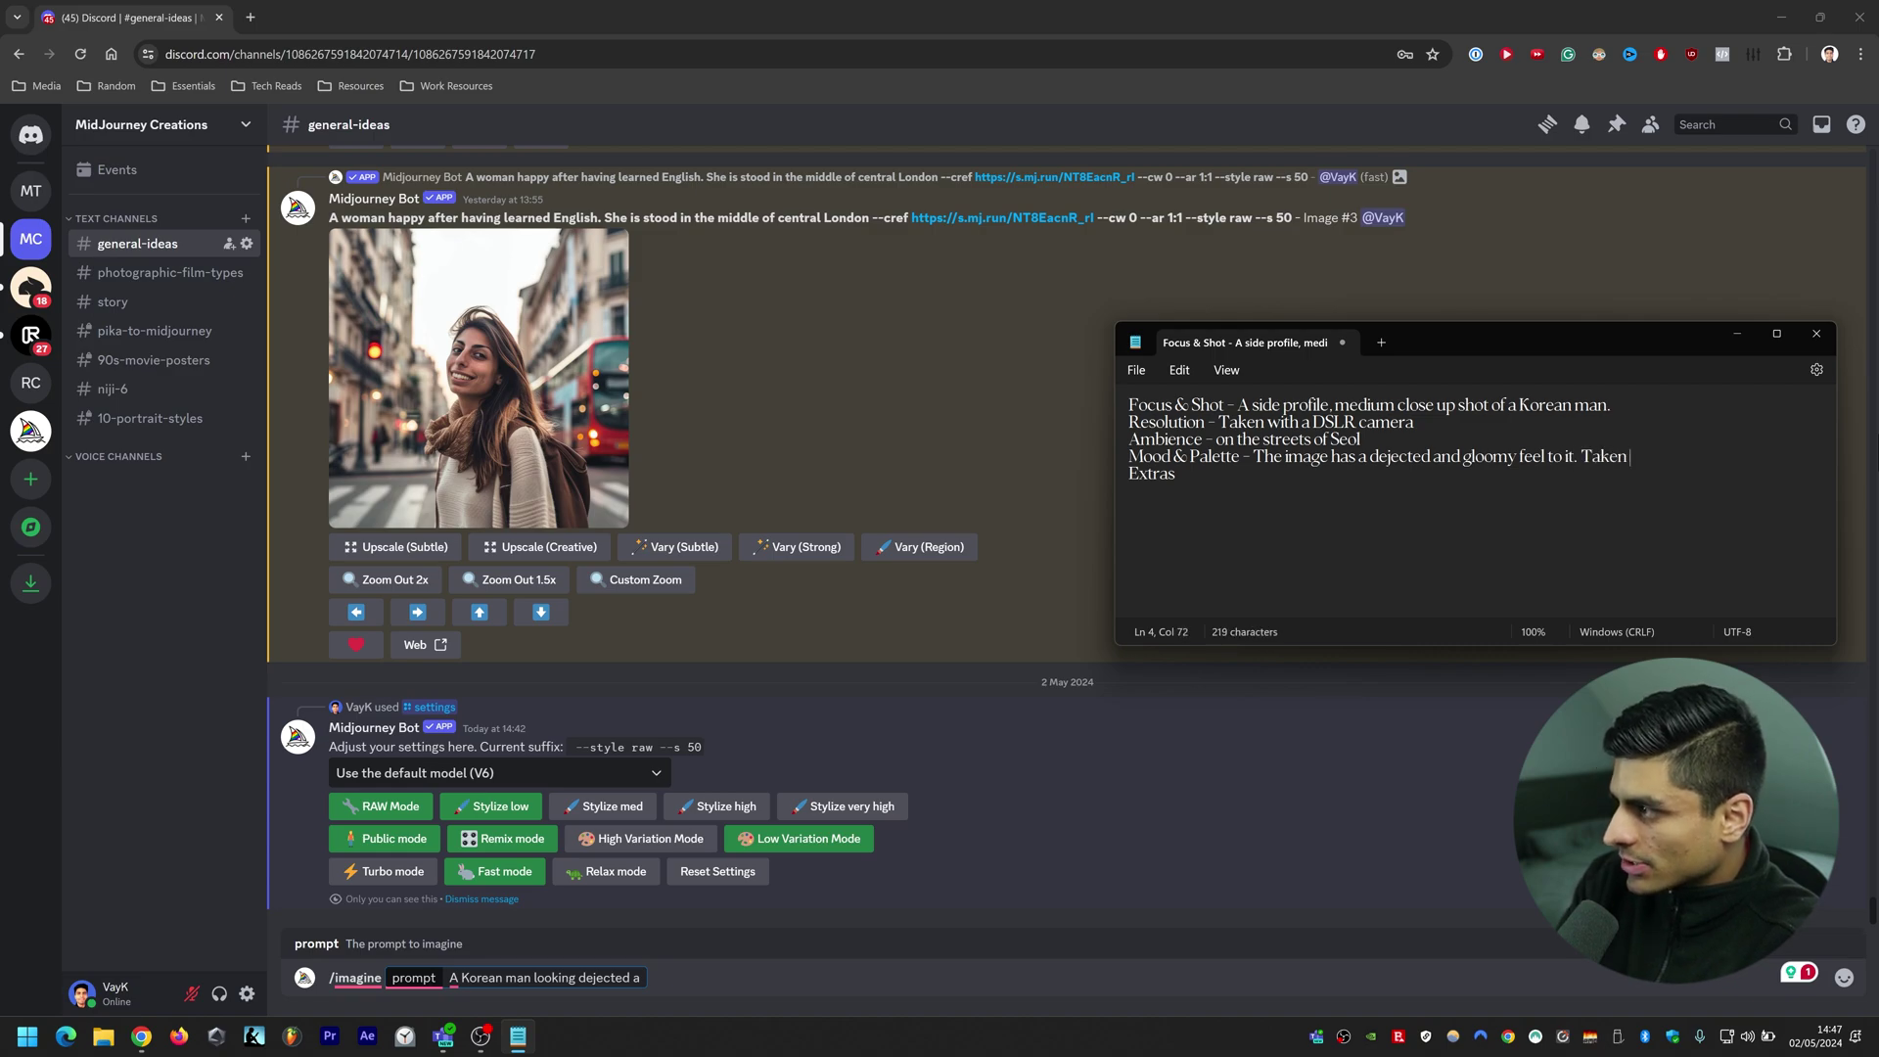
{"action": "type", "text": "during blue hour"}
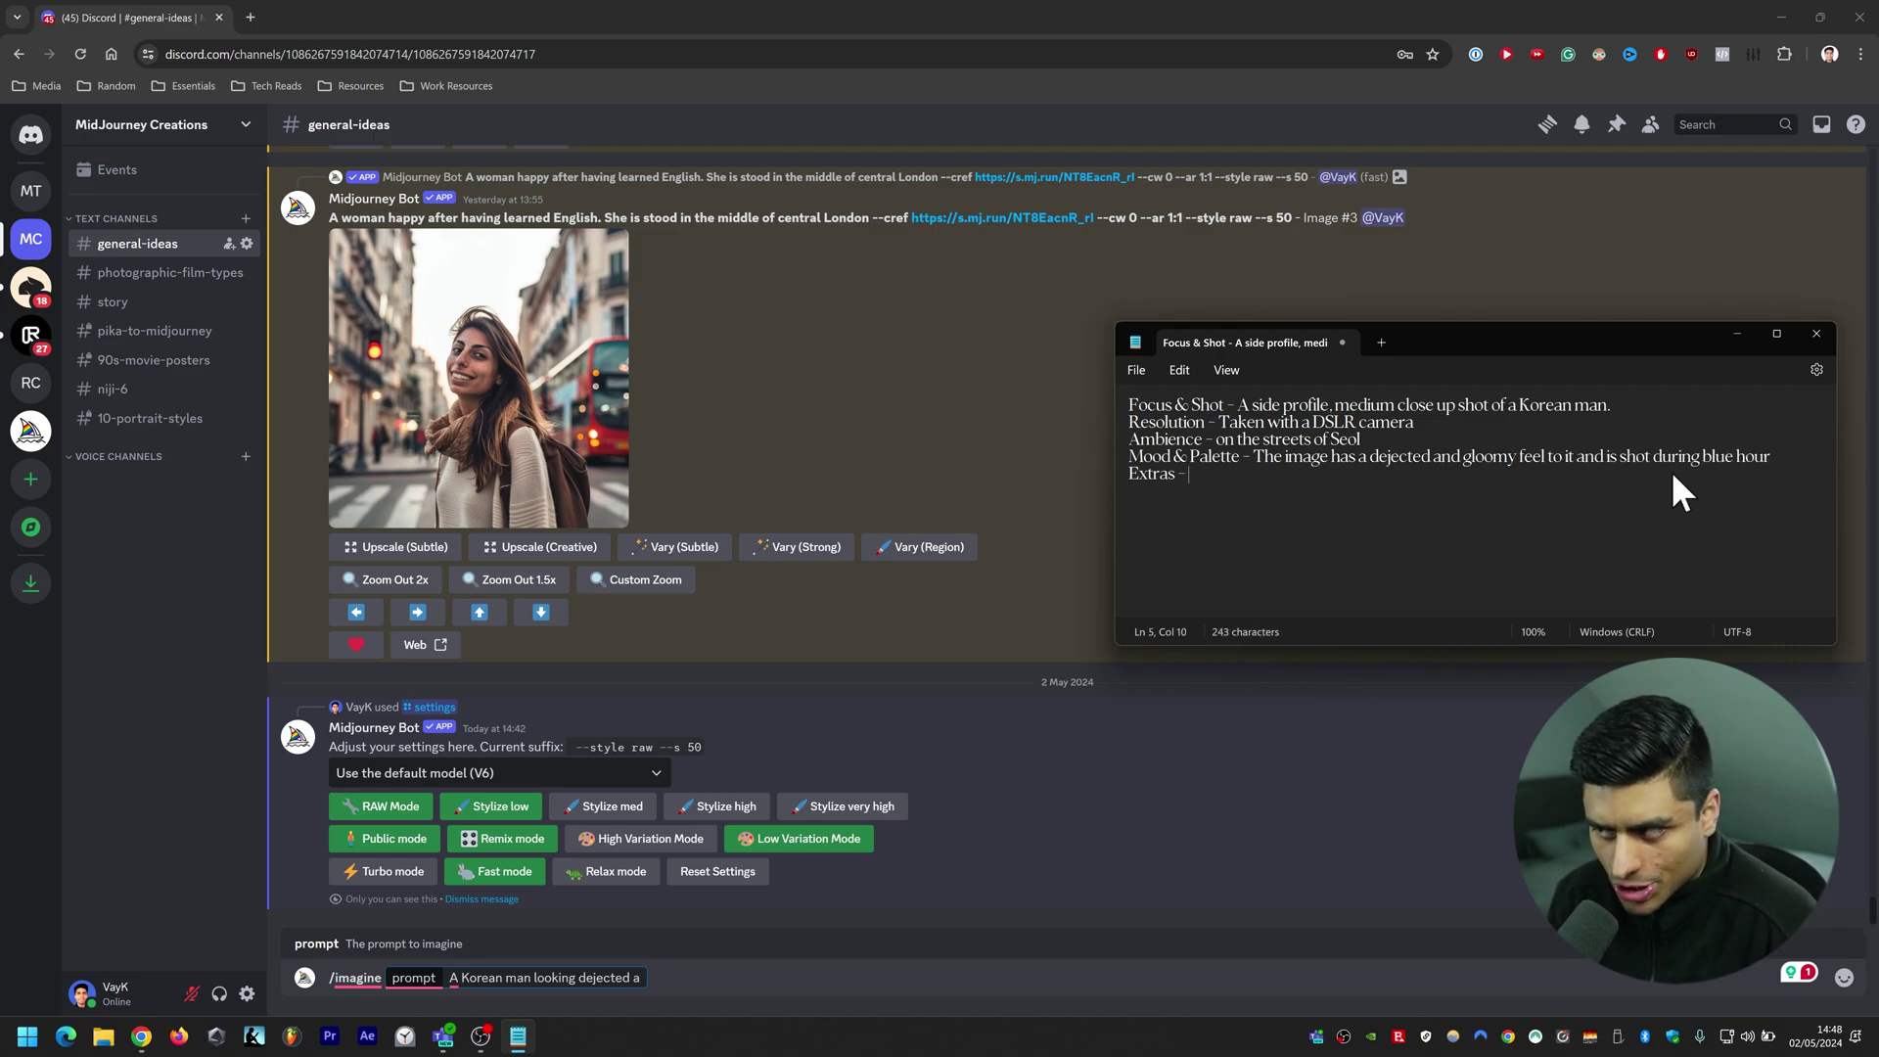
{"action": "type", "text": "."}
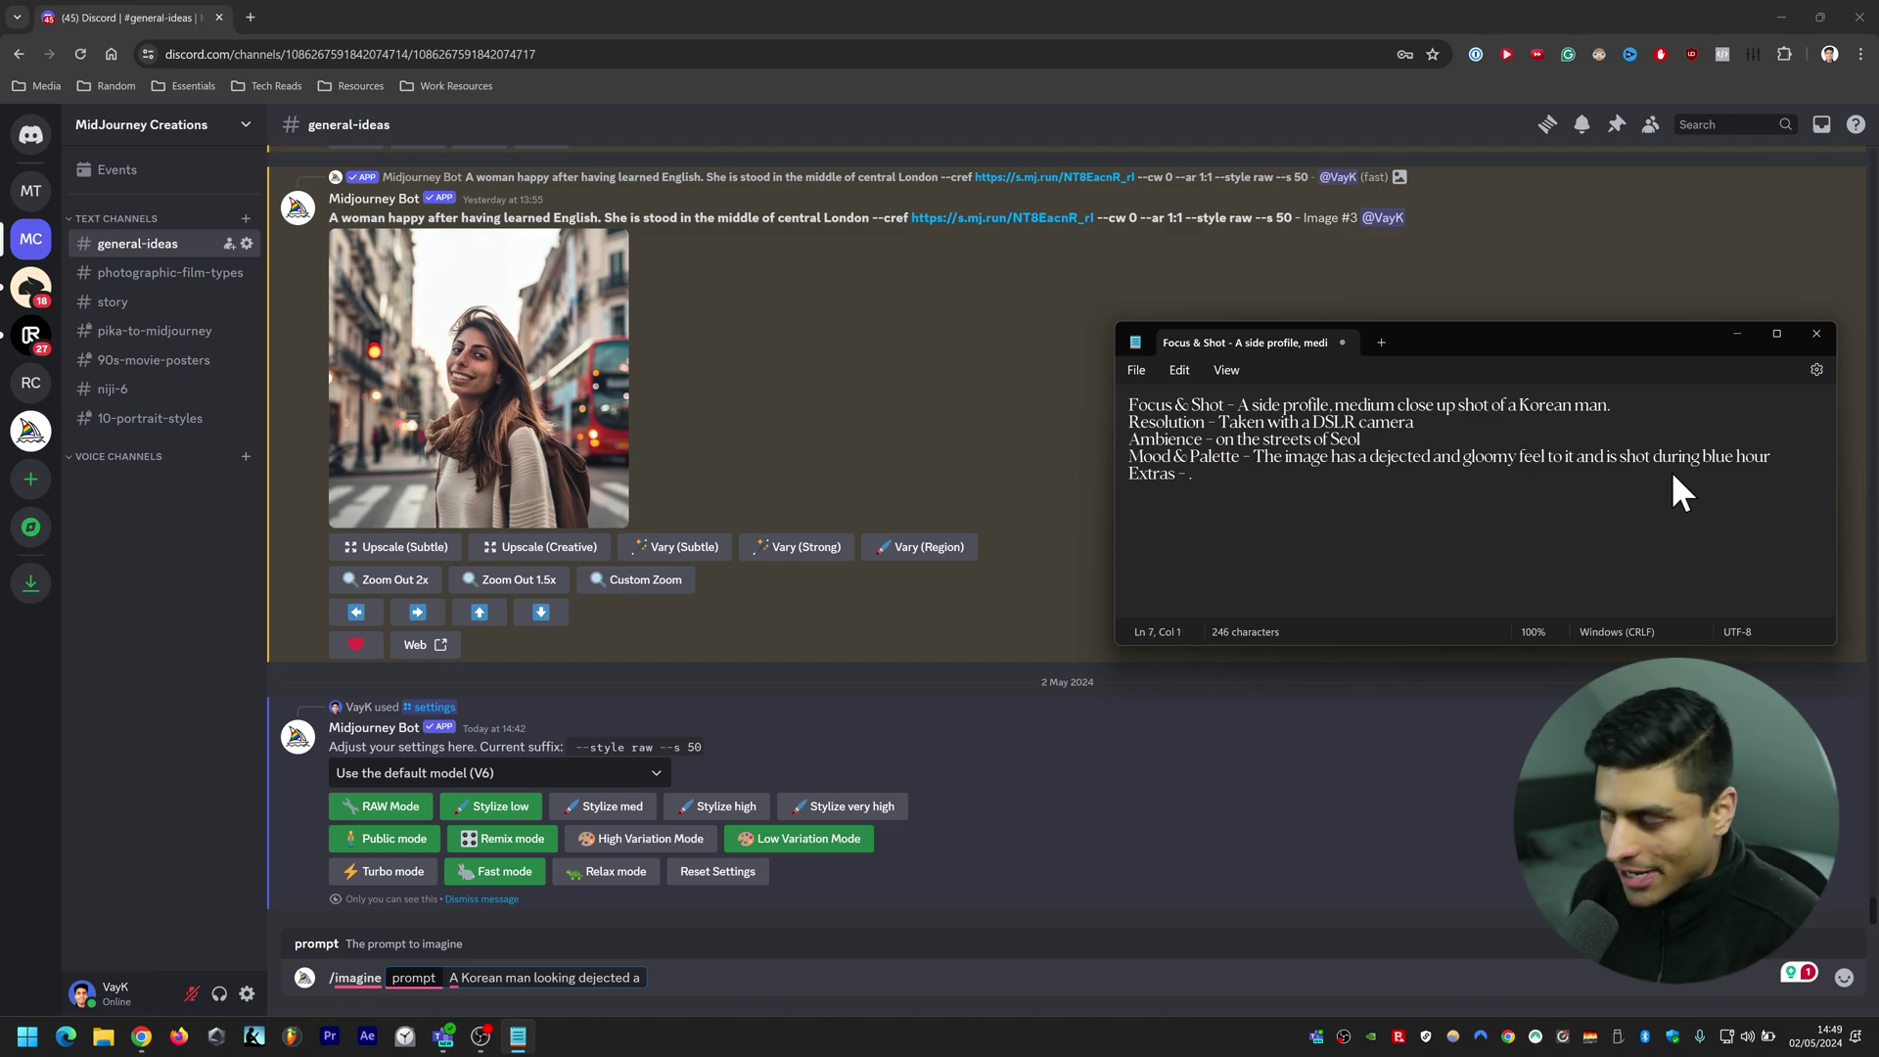
Combine the template values into one /imagine line ending with --ar 1:1 --r 5 and select it for copying
{"action": "type", "text": "/imagine"}
{"action": "left_click", "coordinate": [1158, 424]}
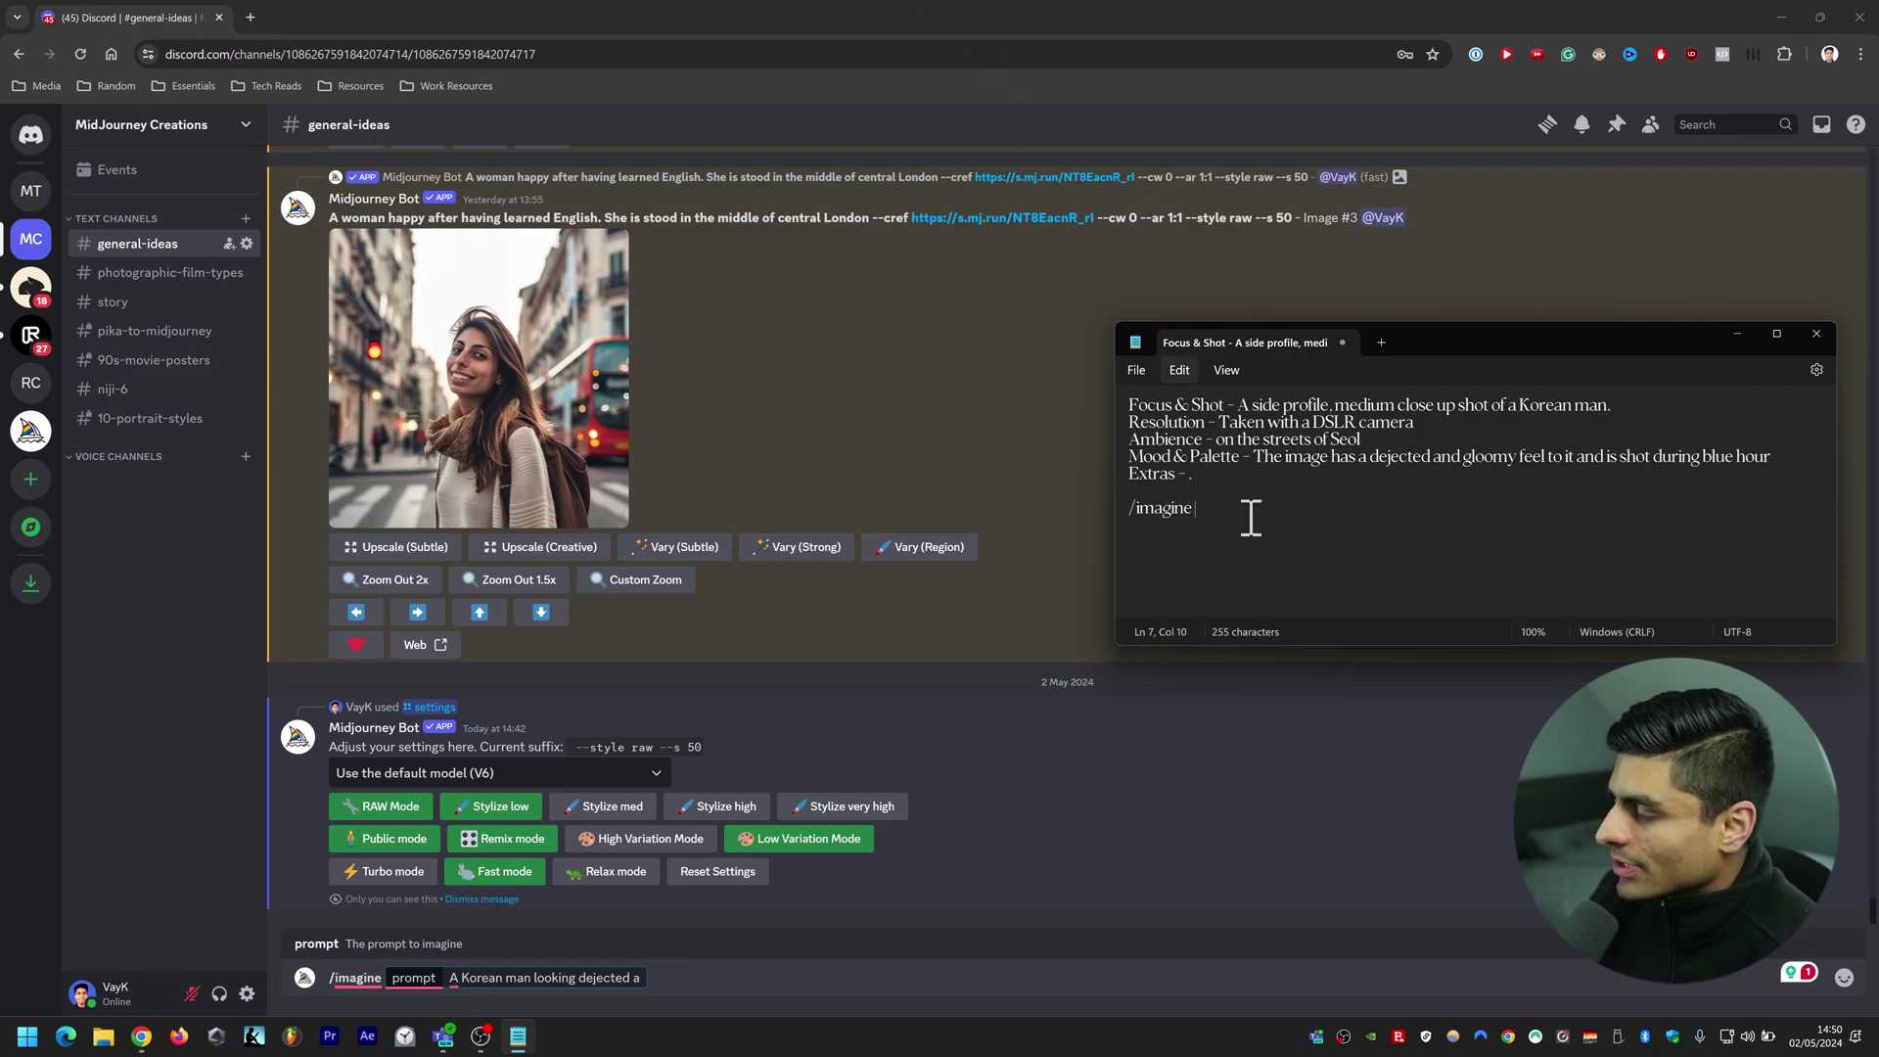
{"action": "left_click_drag", "start_coordinate": [1239, 404], "coordinate": [1477, 404]}
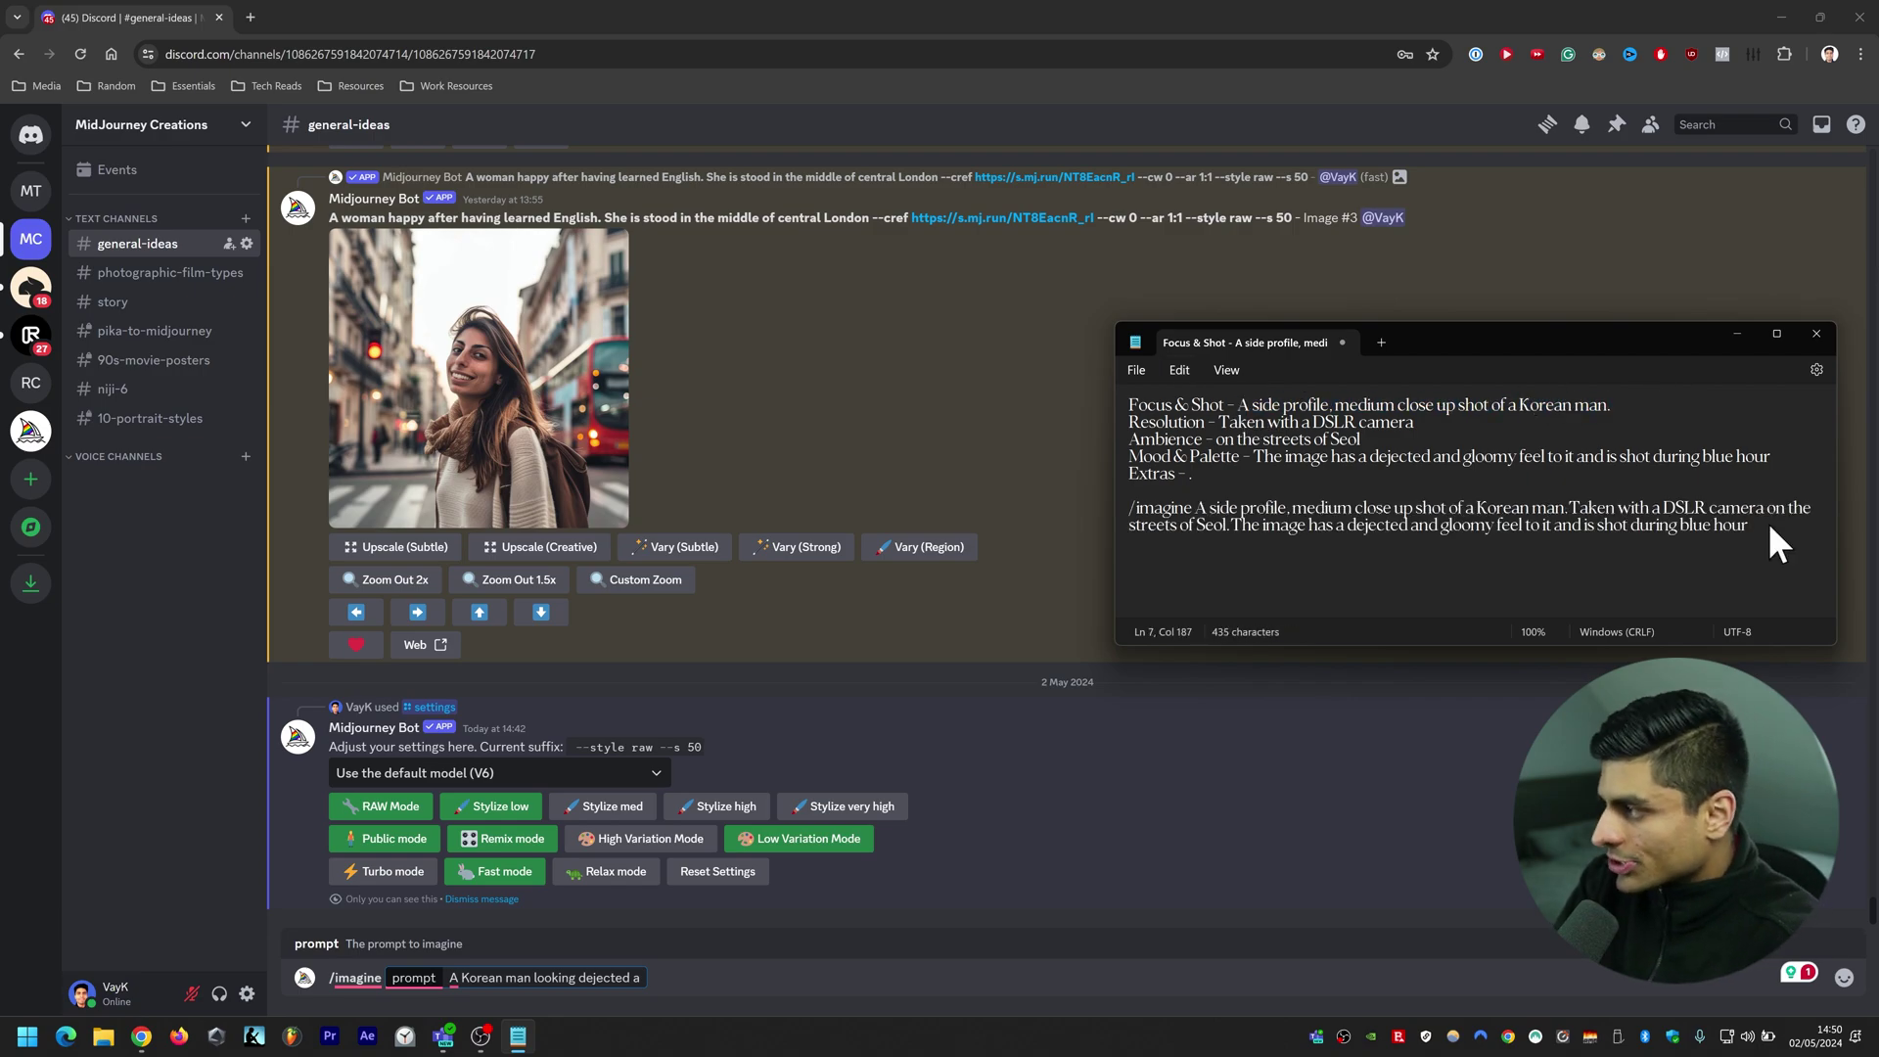
{"action": "type", "text": "1:1"}
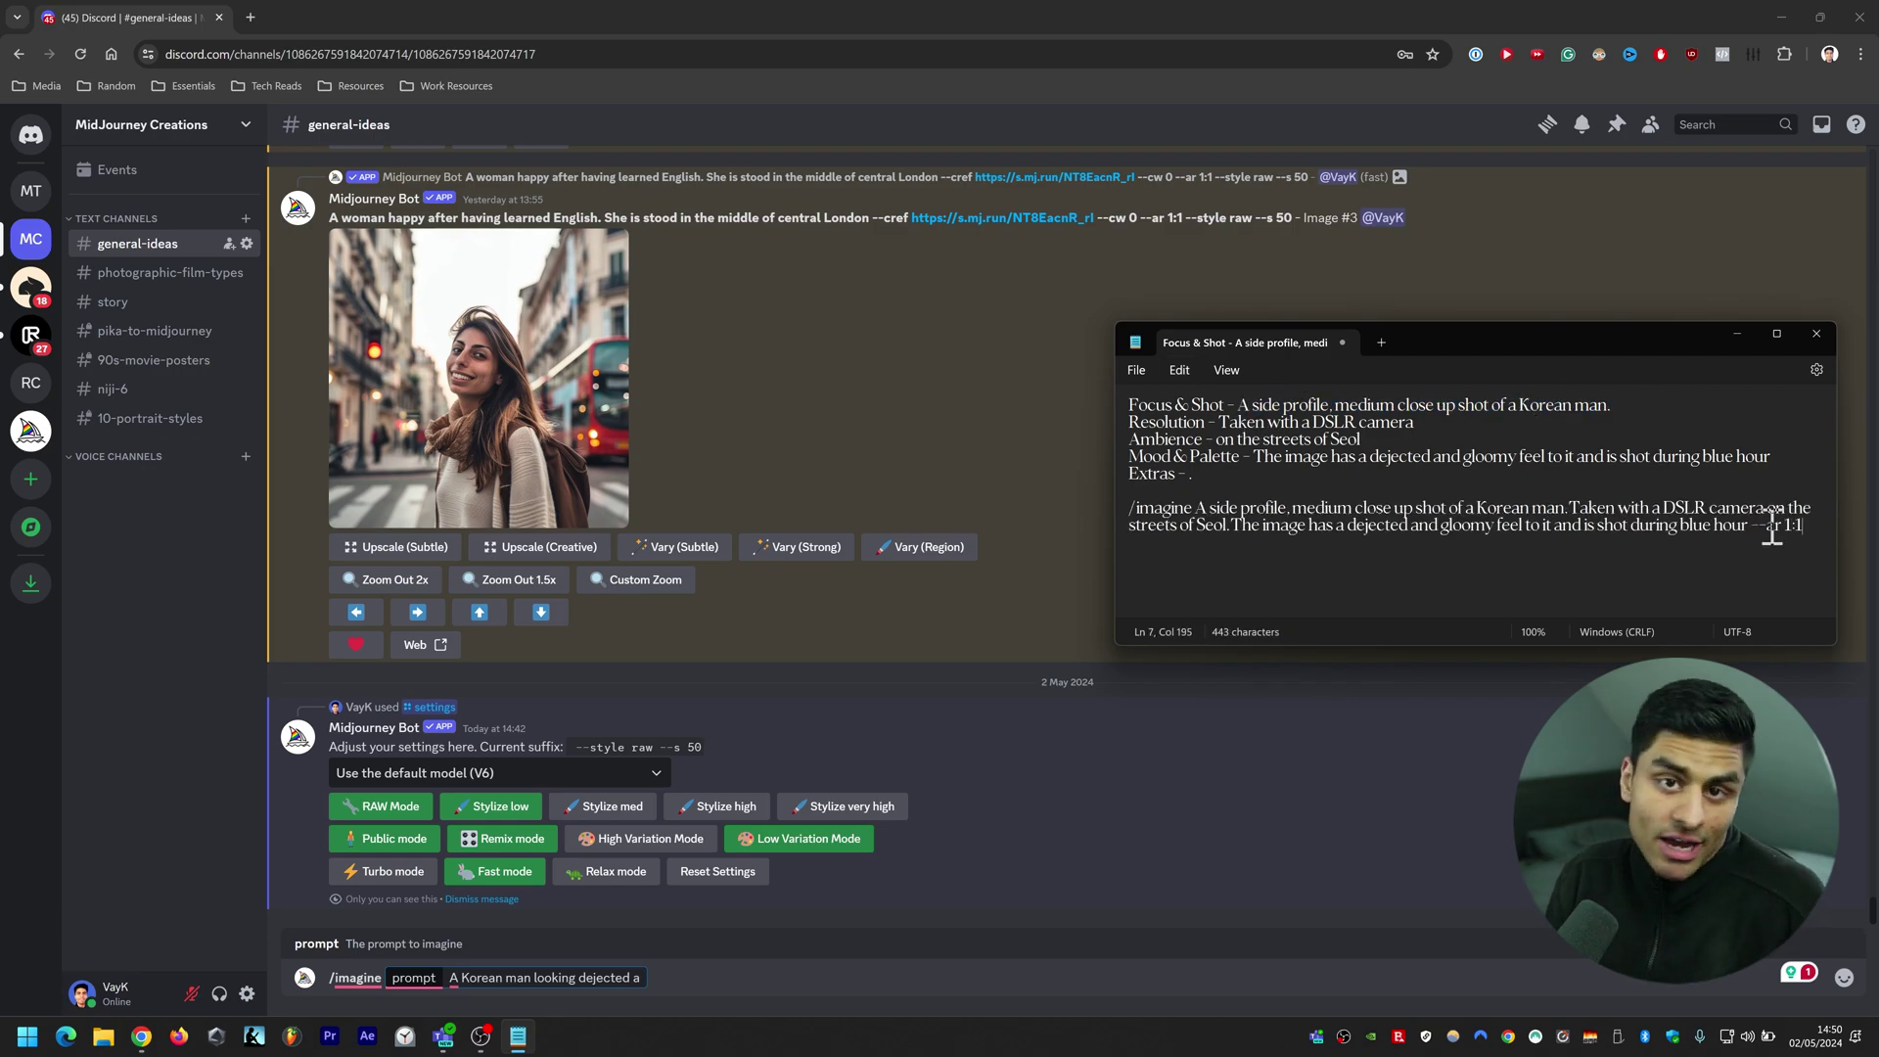
{"action": "key", "text": "BackSpace"}
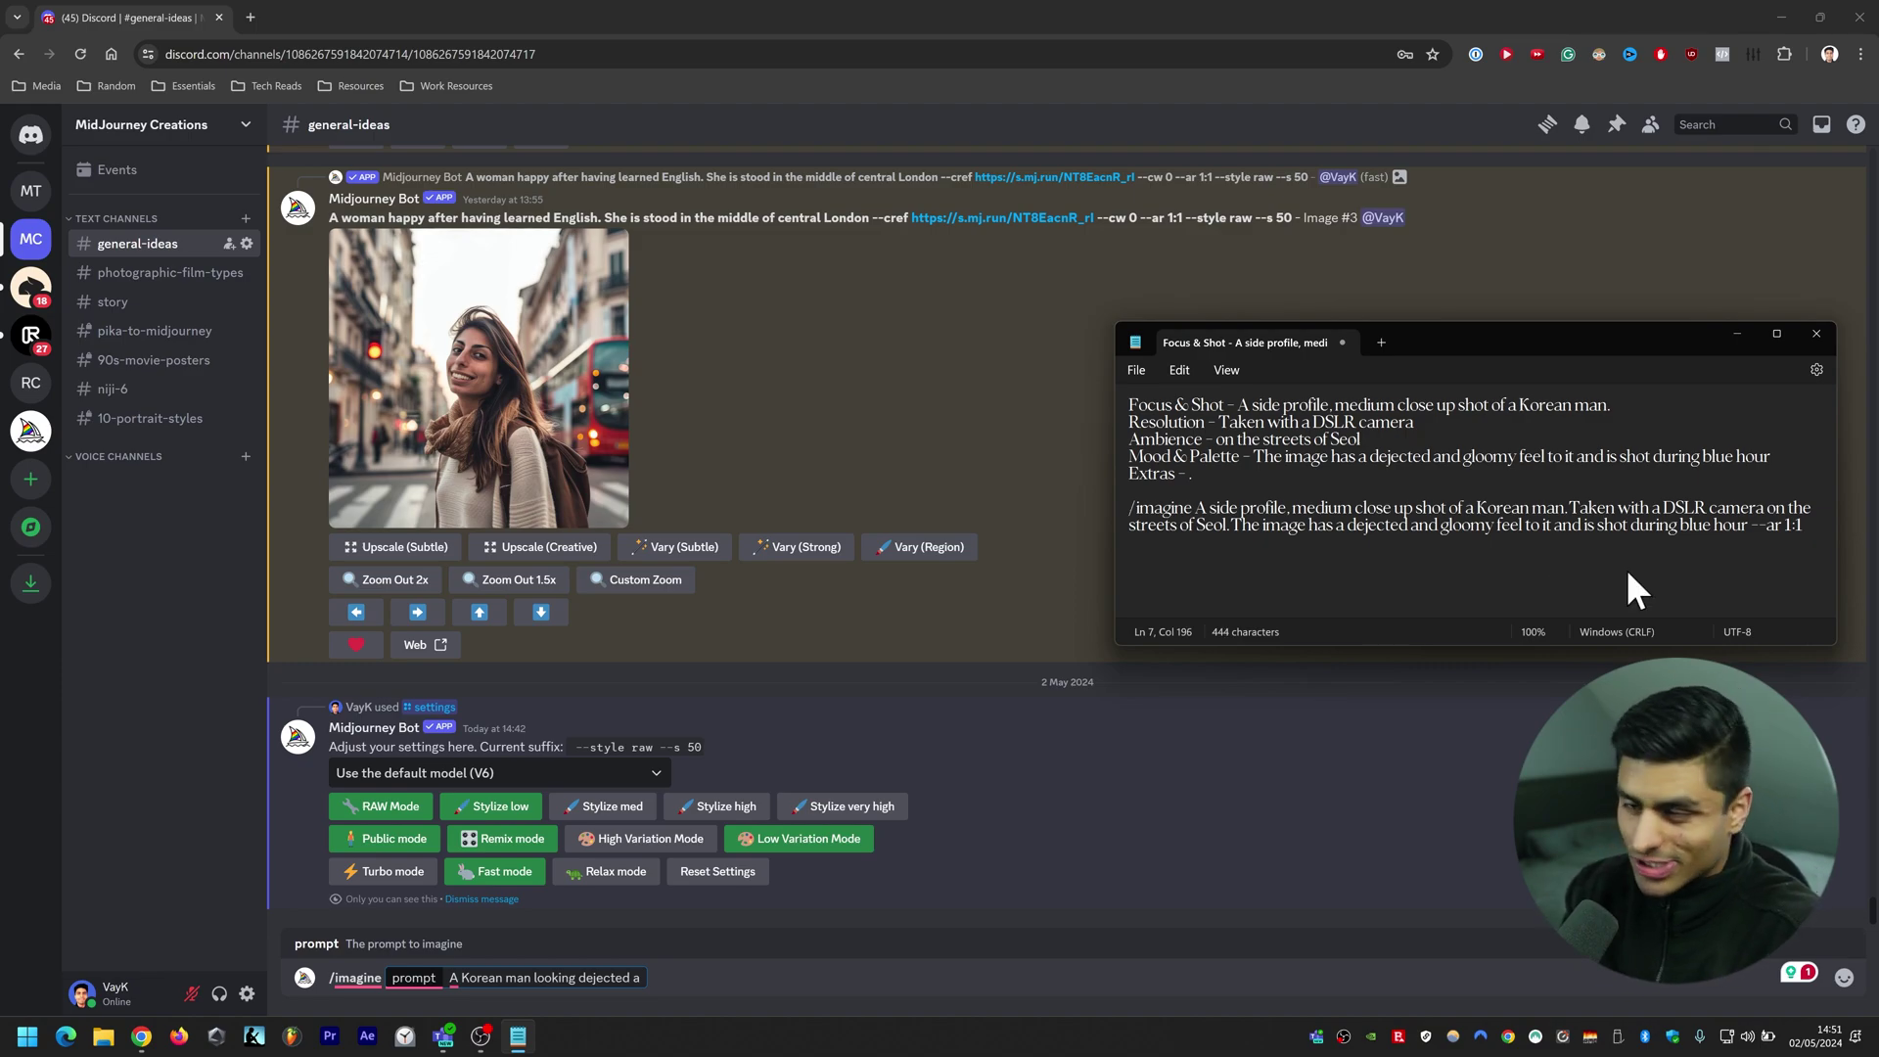
{"action": "type", "text": "--r 5"}
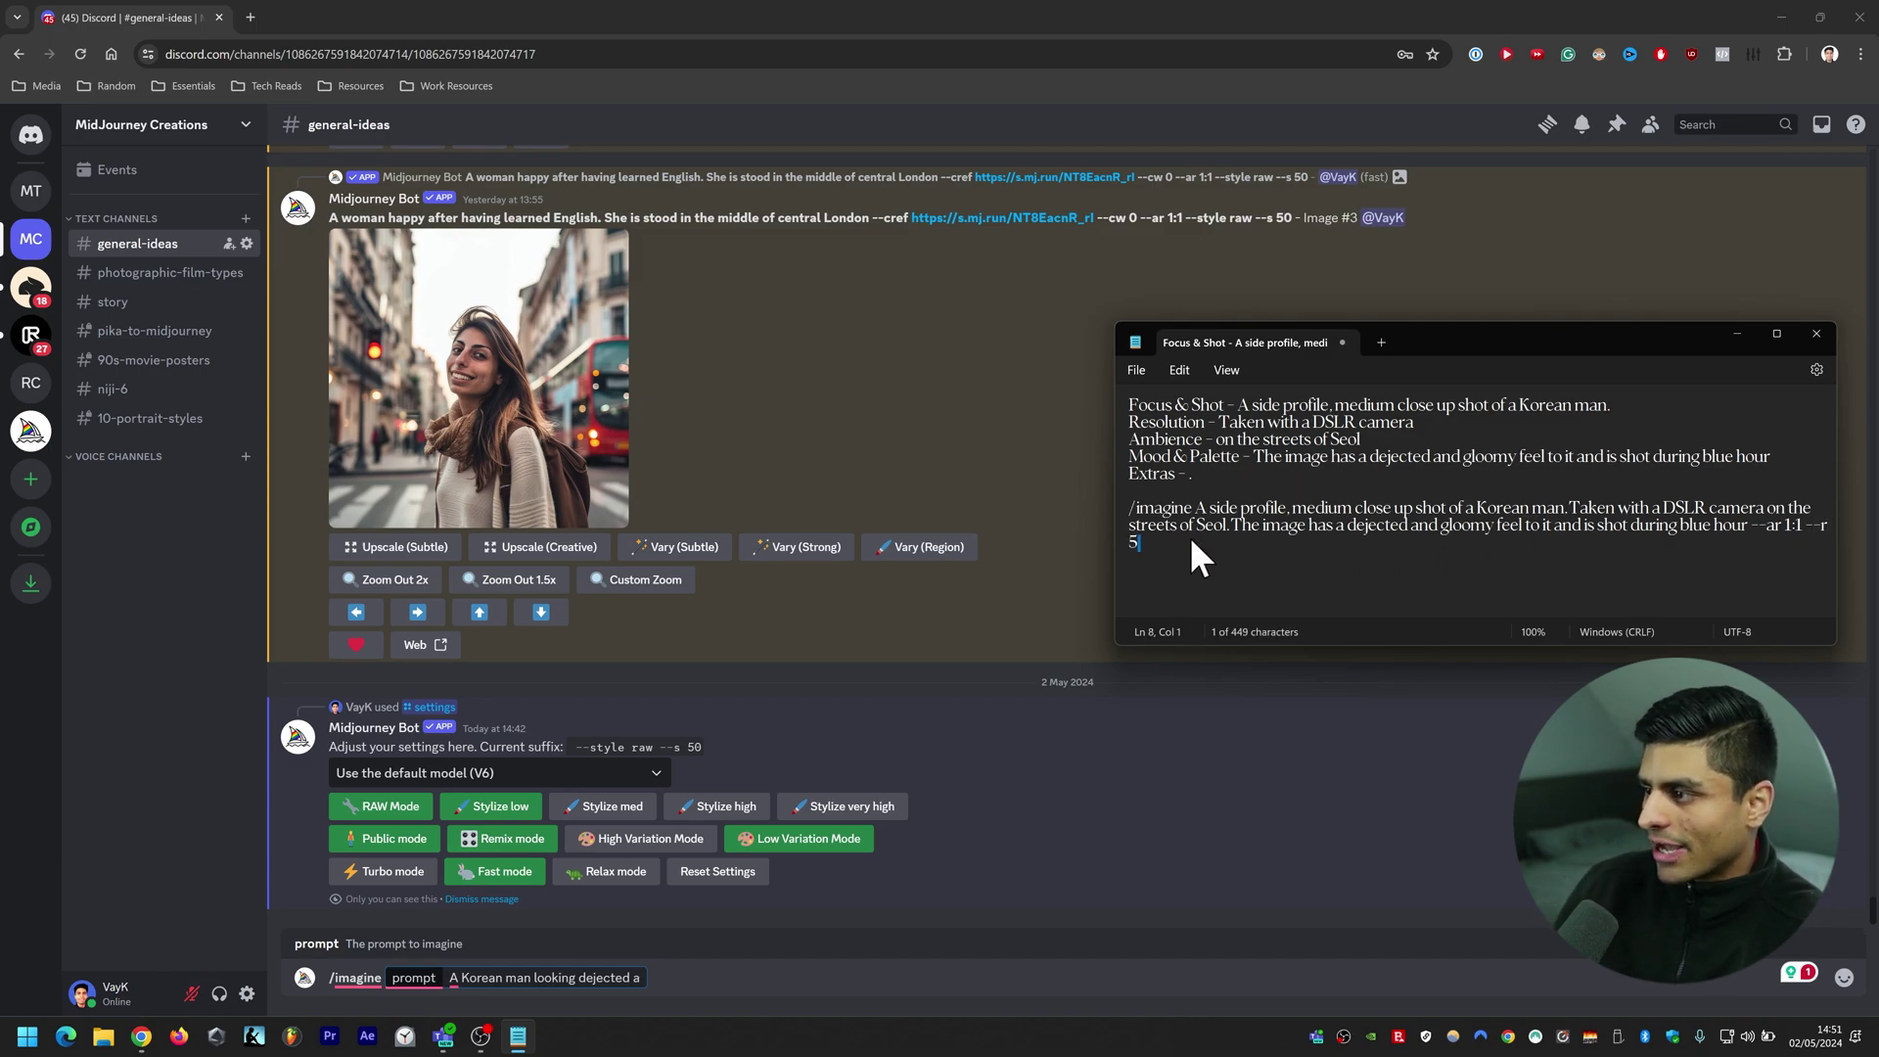
{"action": "mouse_move", "coordinate": [1171, 536]}
{"action": "left_mouse_down"}
{"action": "mouse_move", "coordinate": [1135, 520]}
{"action": "mouse_move", "coordinate": [1196, 509]}
{"action": "left_mouse_up"}
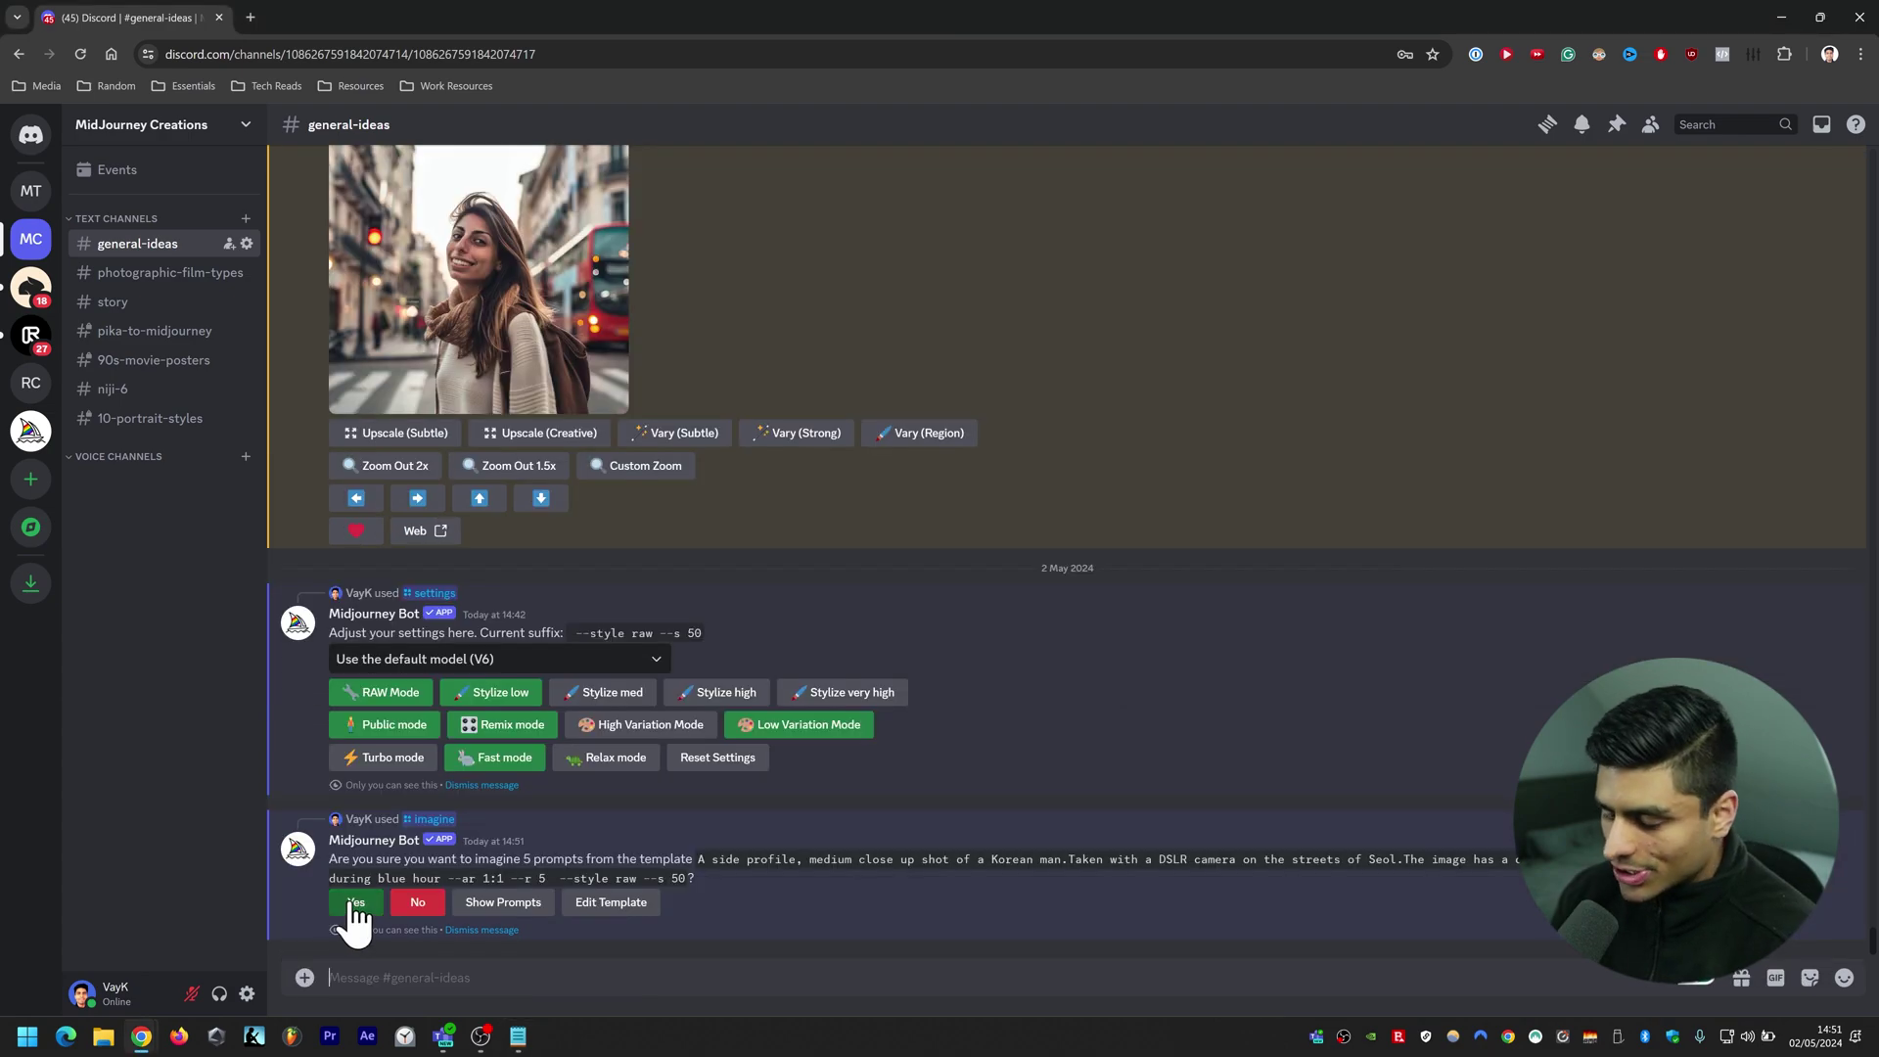
Confirm running the five blue-hour prompts and enlarge a finished Seoul image grid
{"action": "left_click", "coordinate": [354, 904]}
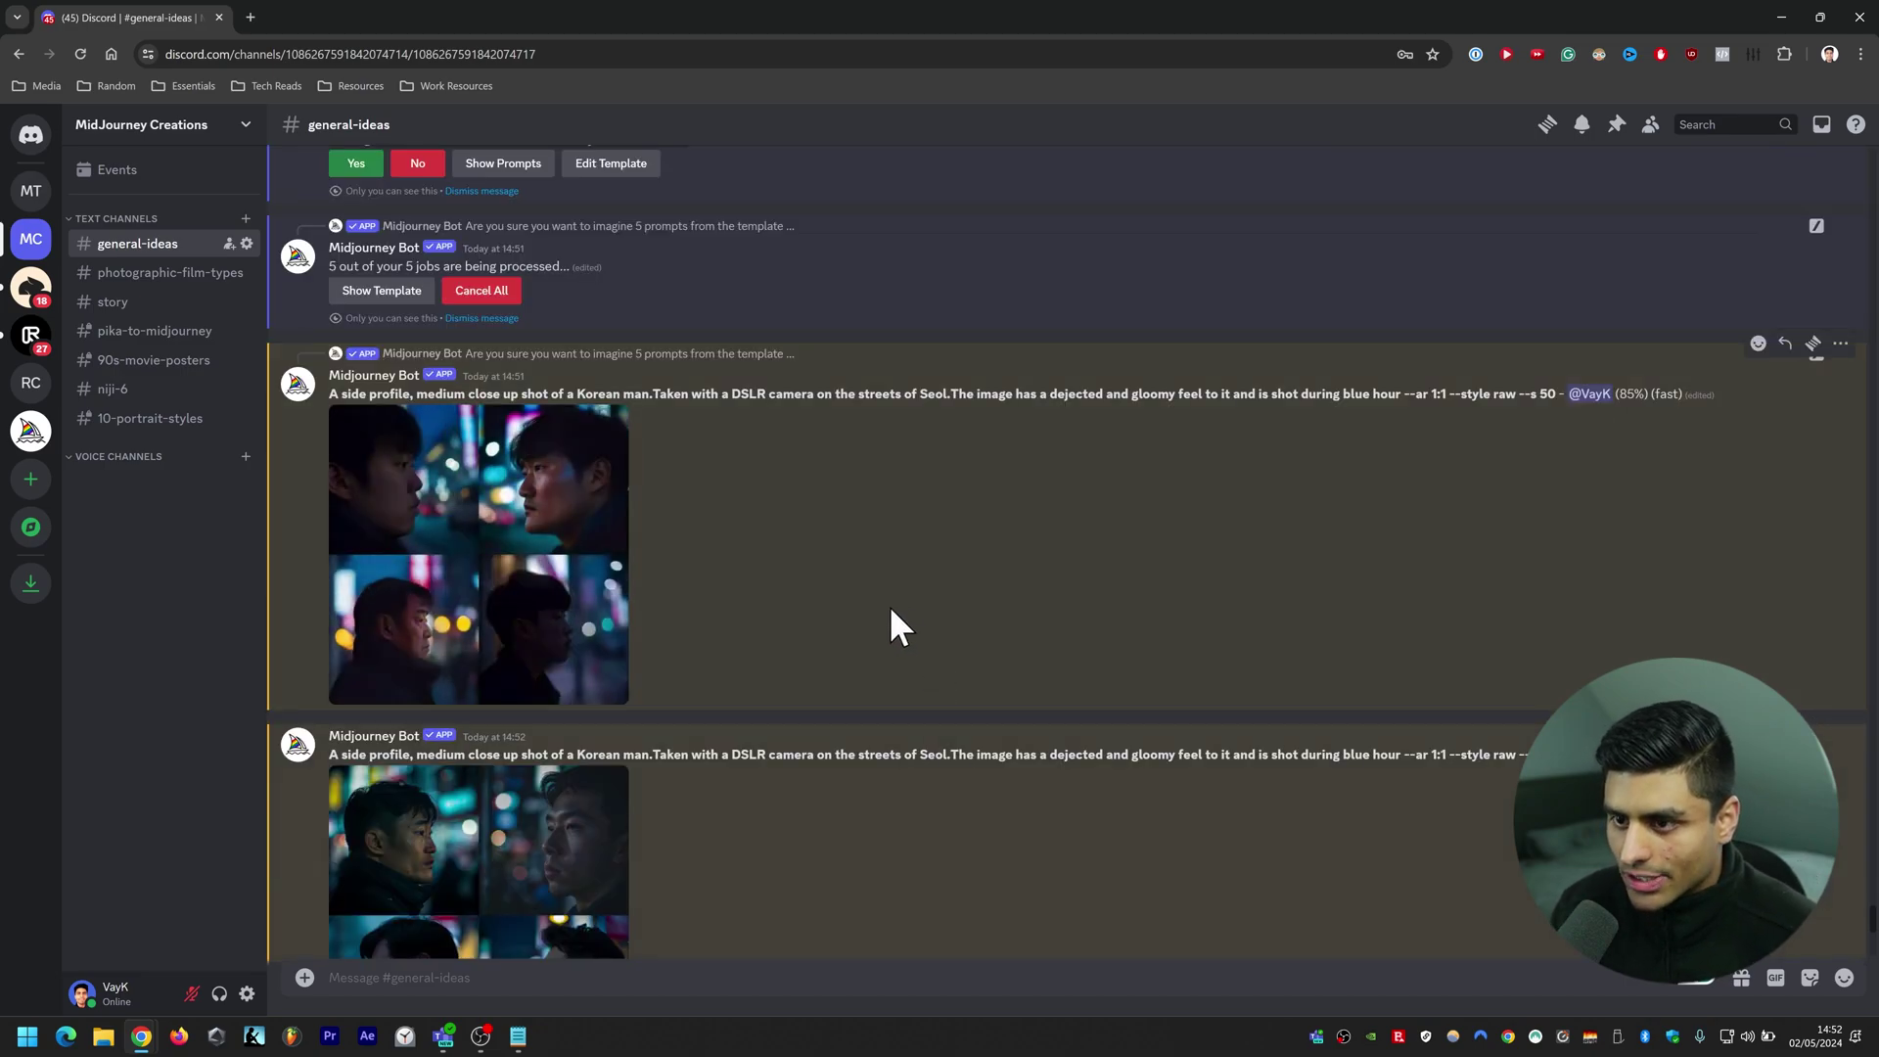
{"action": "scroll", "coordinate": [939, 685], "scroll_direction": "down", "scroll_amount": 3}
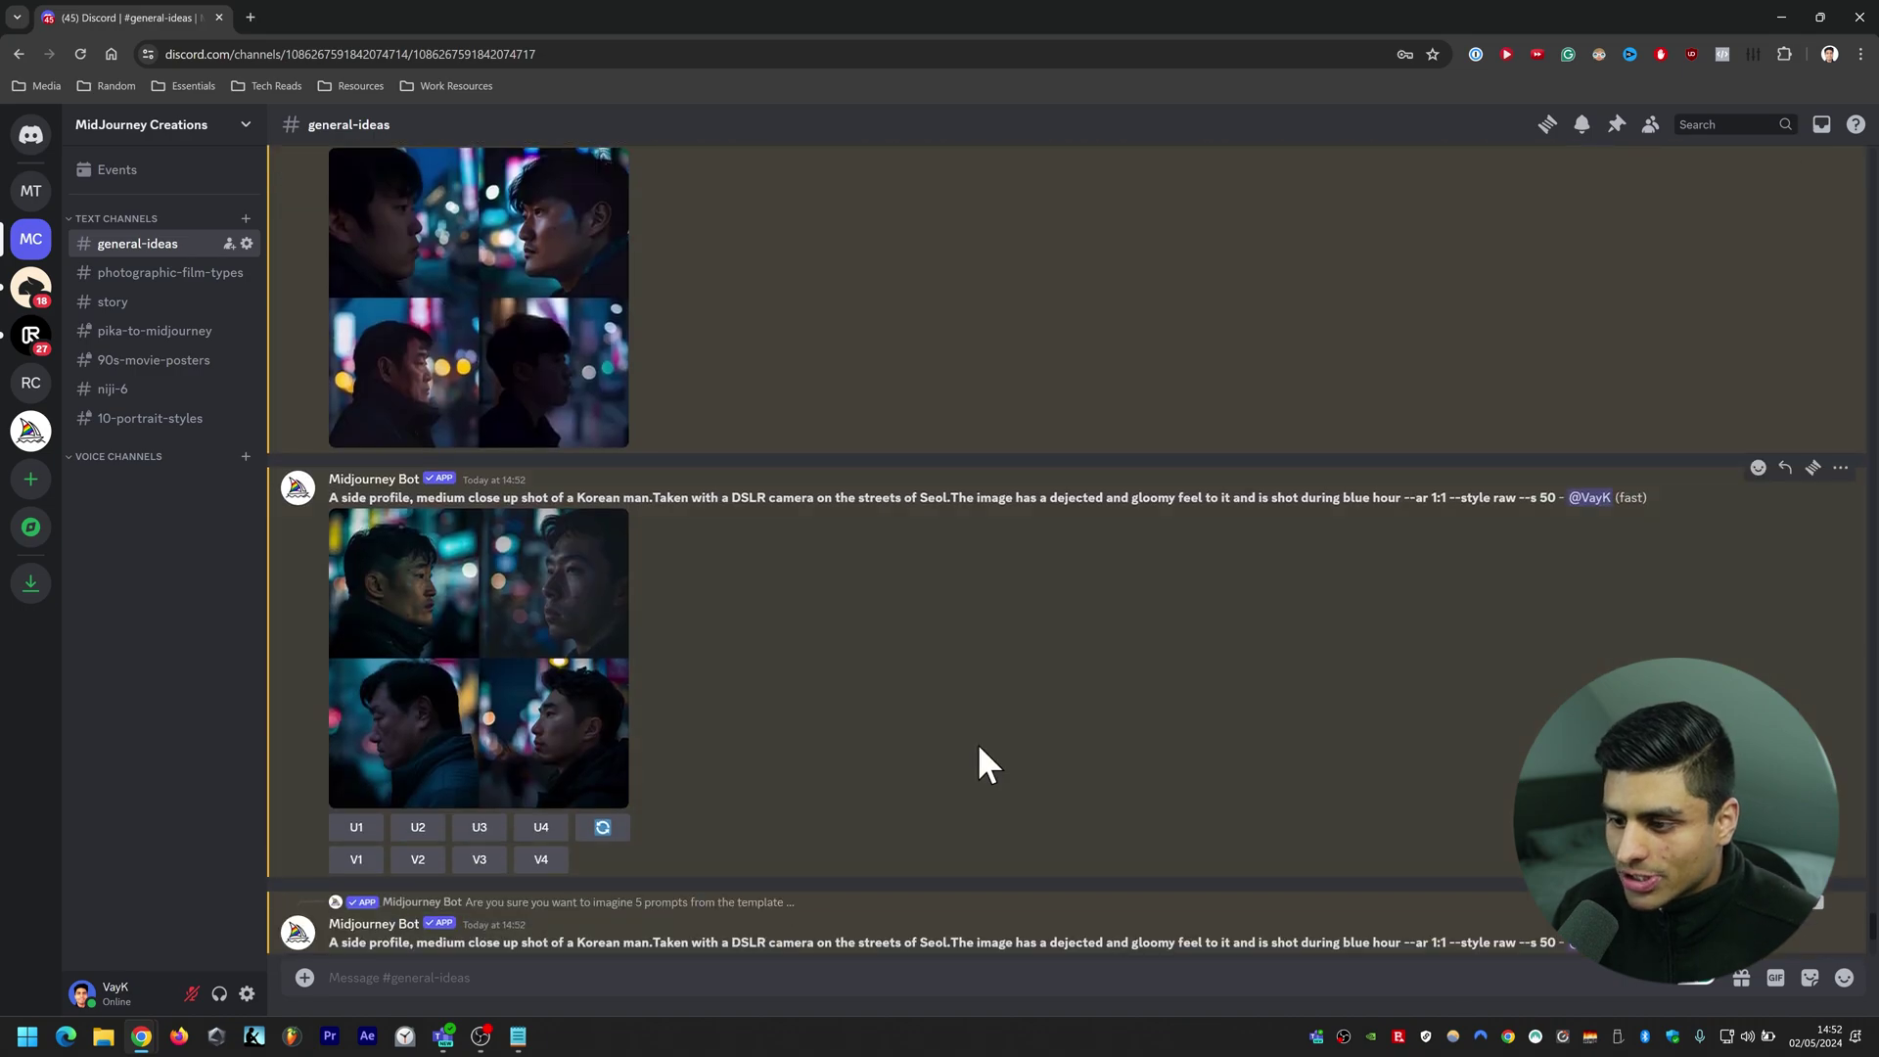
{"action": "left_click", "coordinate": [626, 635]}
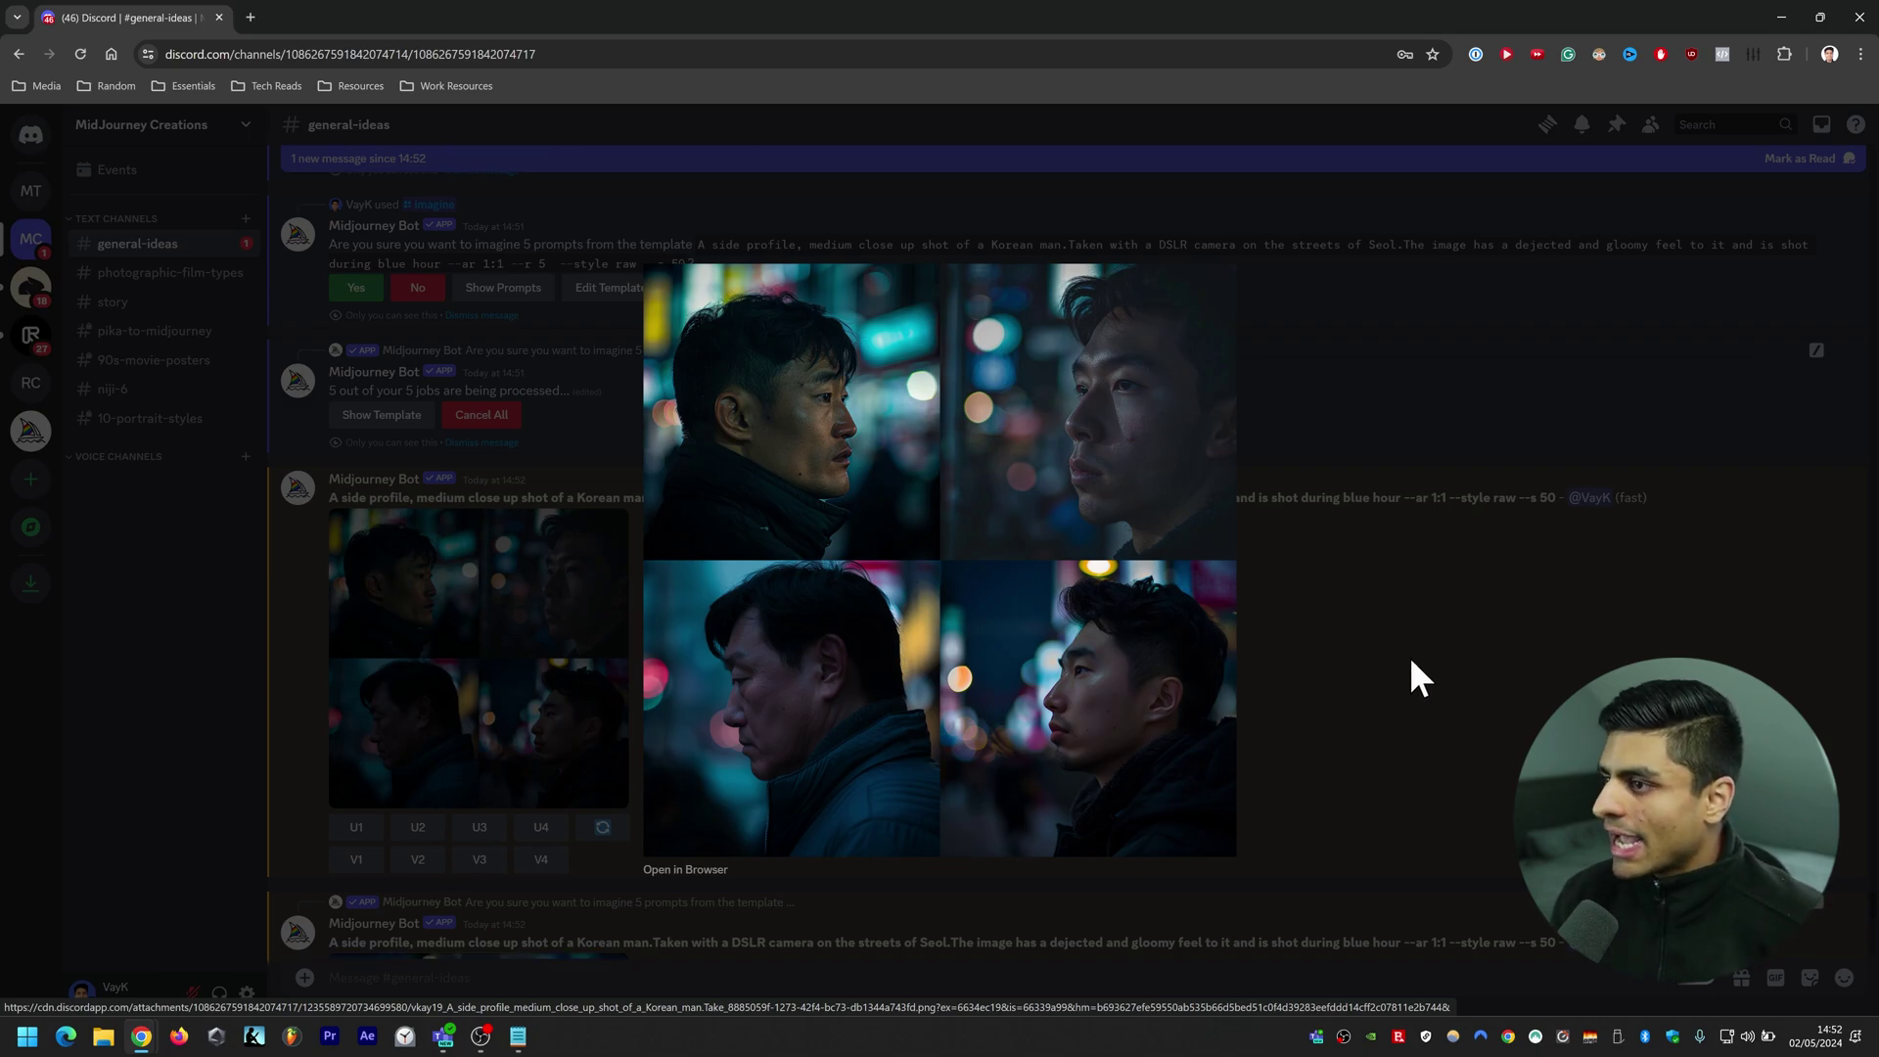
Inspect the blue-hour grid full-size in the browser, then upscale its fourth image with U4
{"action": "left_click", "coordinate": [1409, 655]}
{"action": "left_click", "coordinate": [420, 600]}
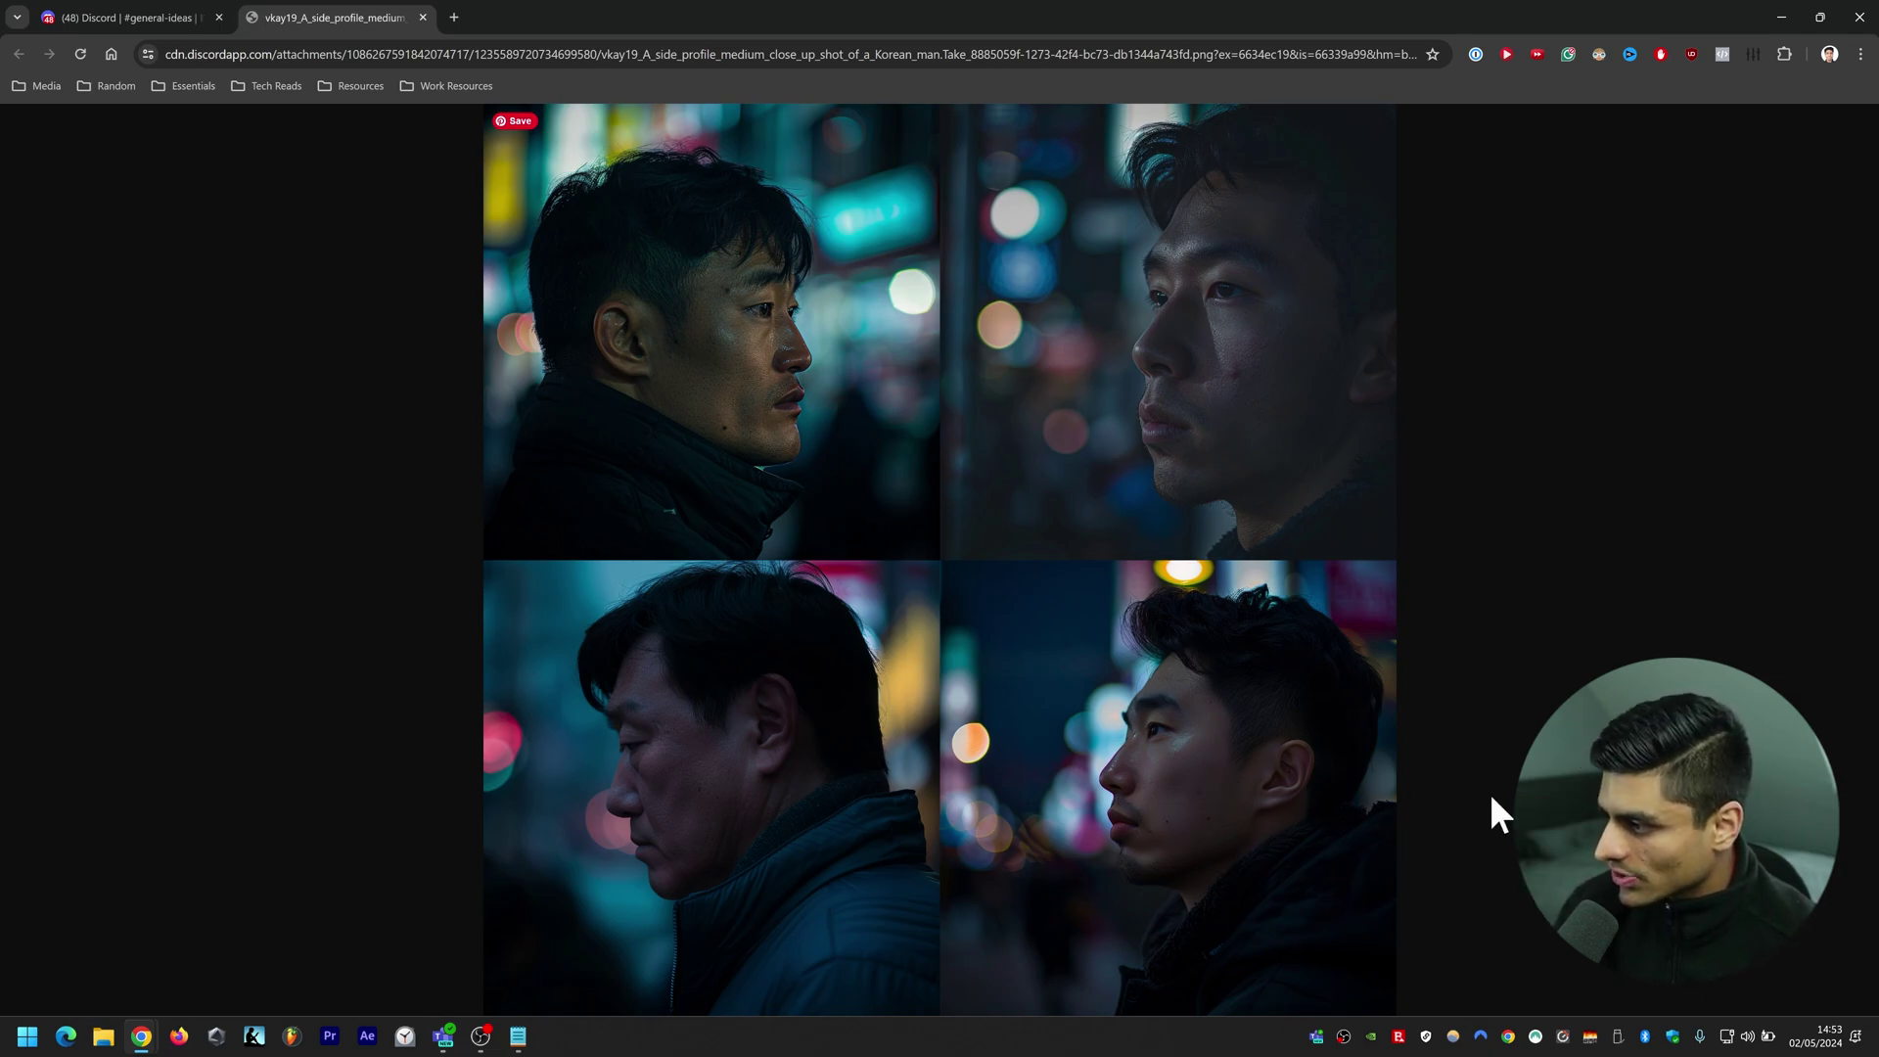
{"action": "key", "text": "ctrl+1"}
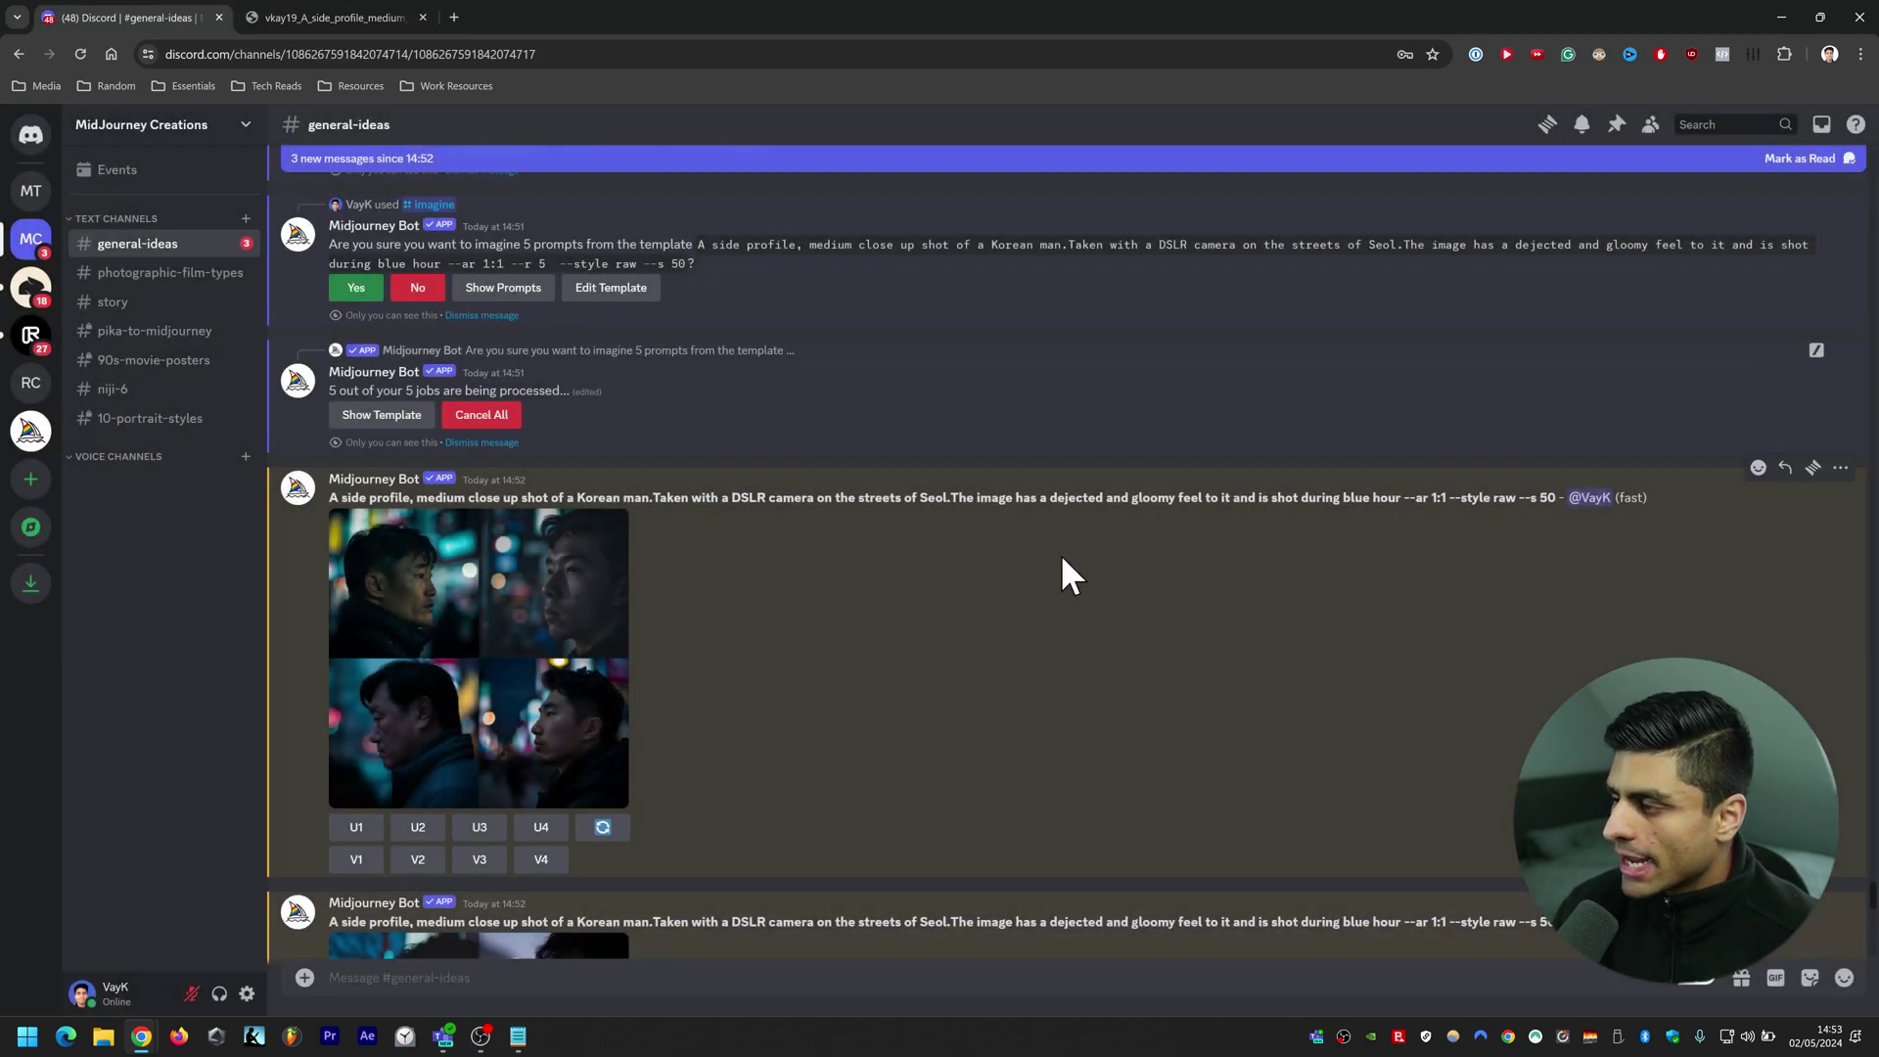
{"action": "scroll", "coordinate": [1057, 556], "scroll_direction": "down", "scroll_amount": 5}
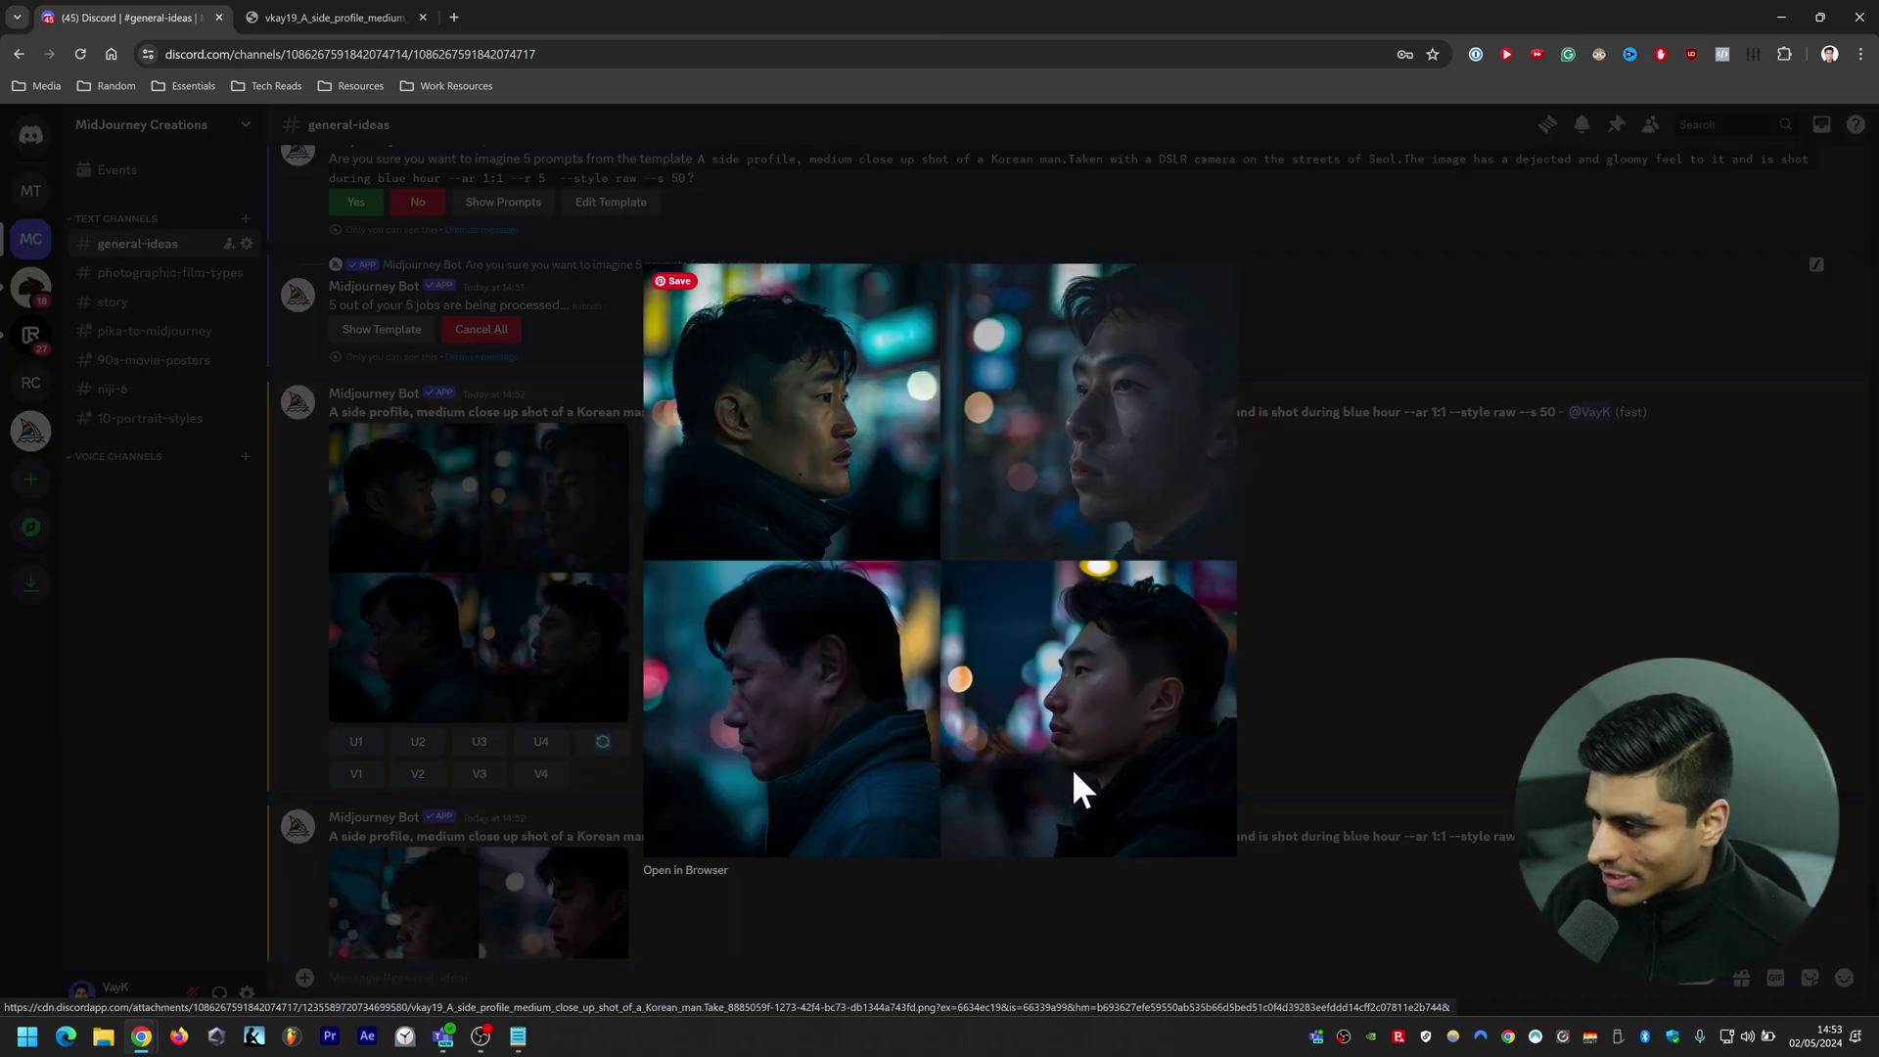
{"action": "left_click", "coordinate": [1509, 628]}
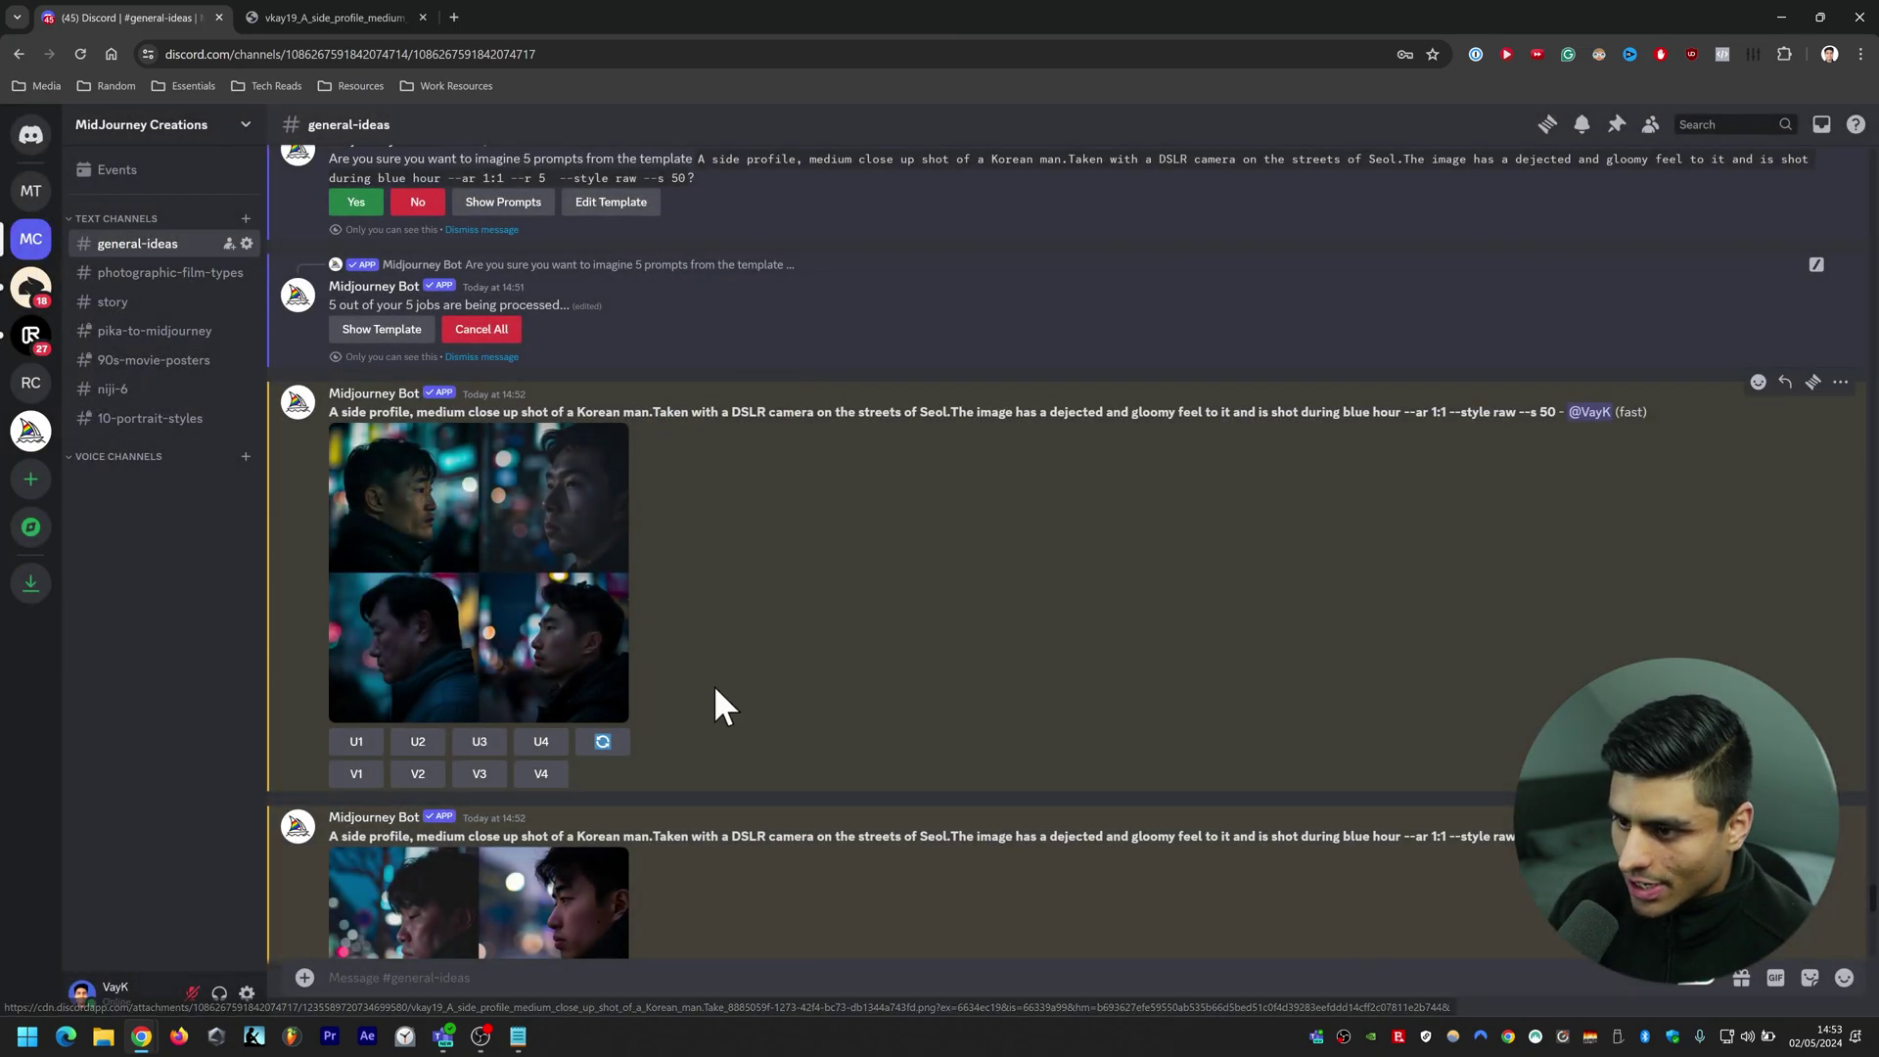
{"action": "left_click", "coordinate": [540, 742]}
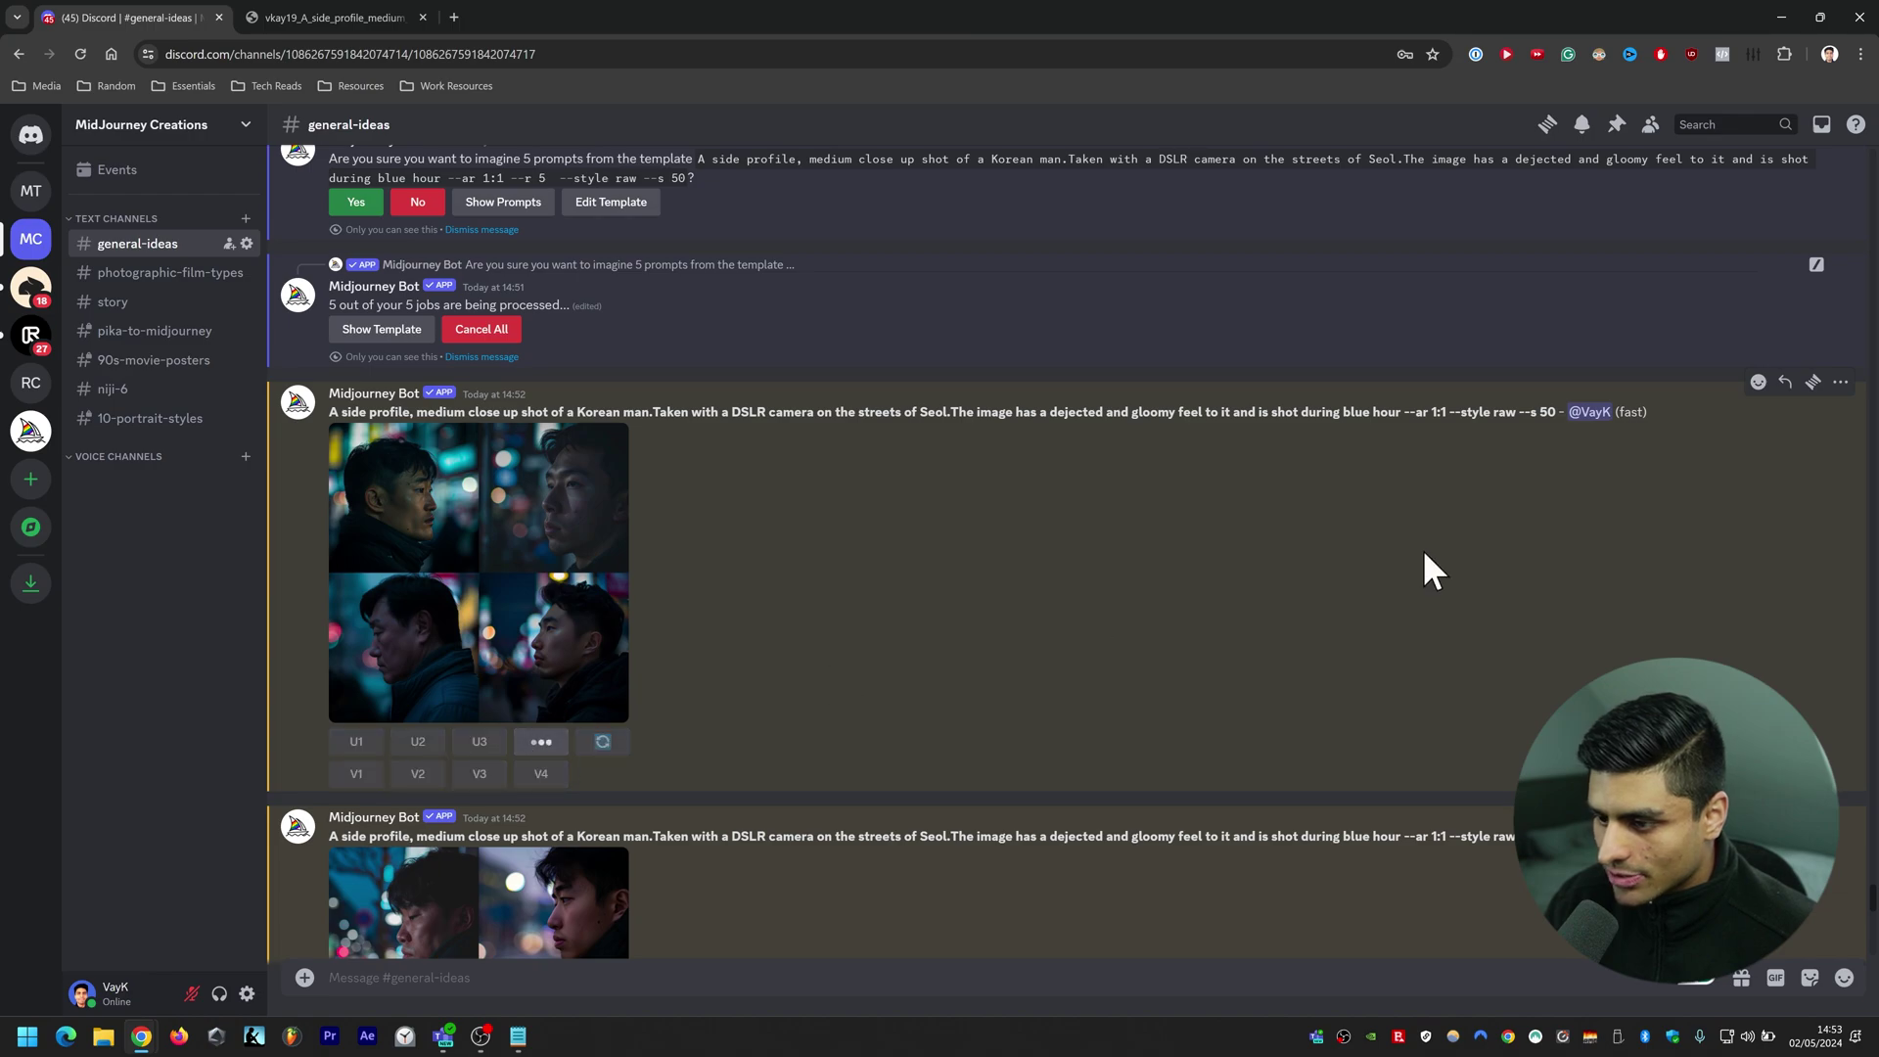
Copy the image address of the upscaled side-profile portrait from its full-size tab
{"action": "left_click", "coordinate": [503, 637]}
{"action": "right_click", "coordinate": [1195, 388]}
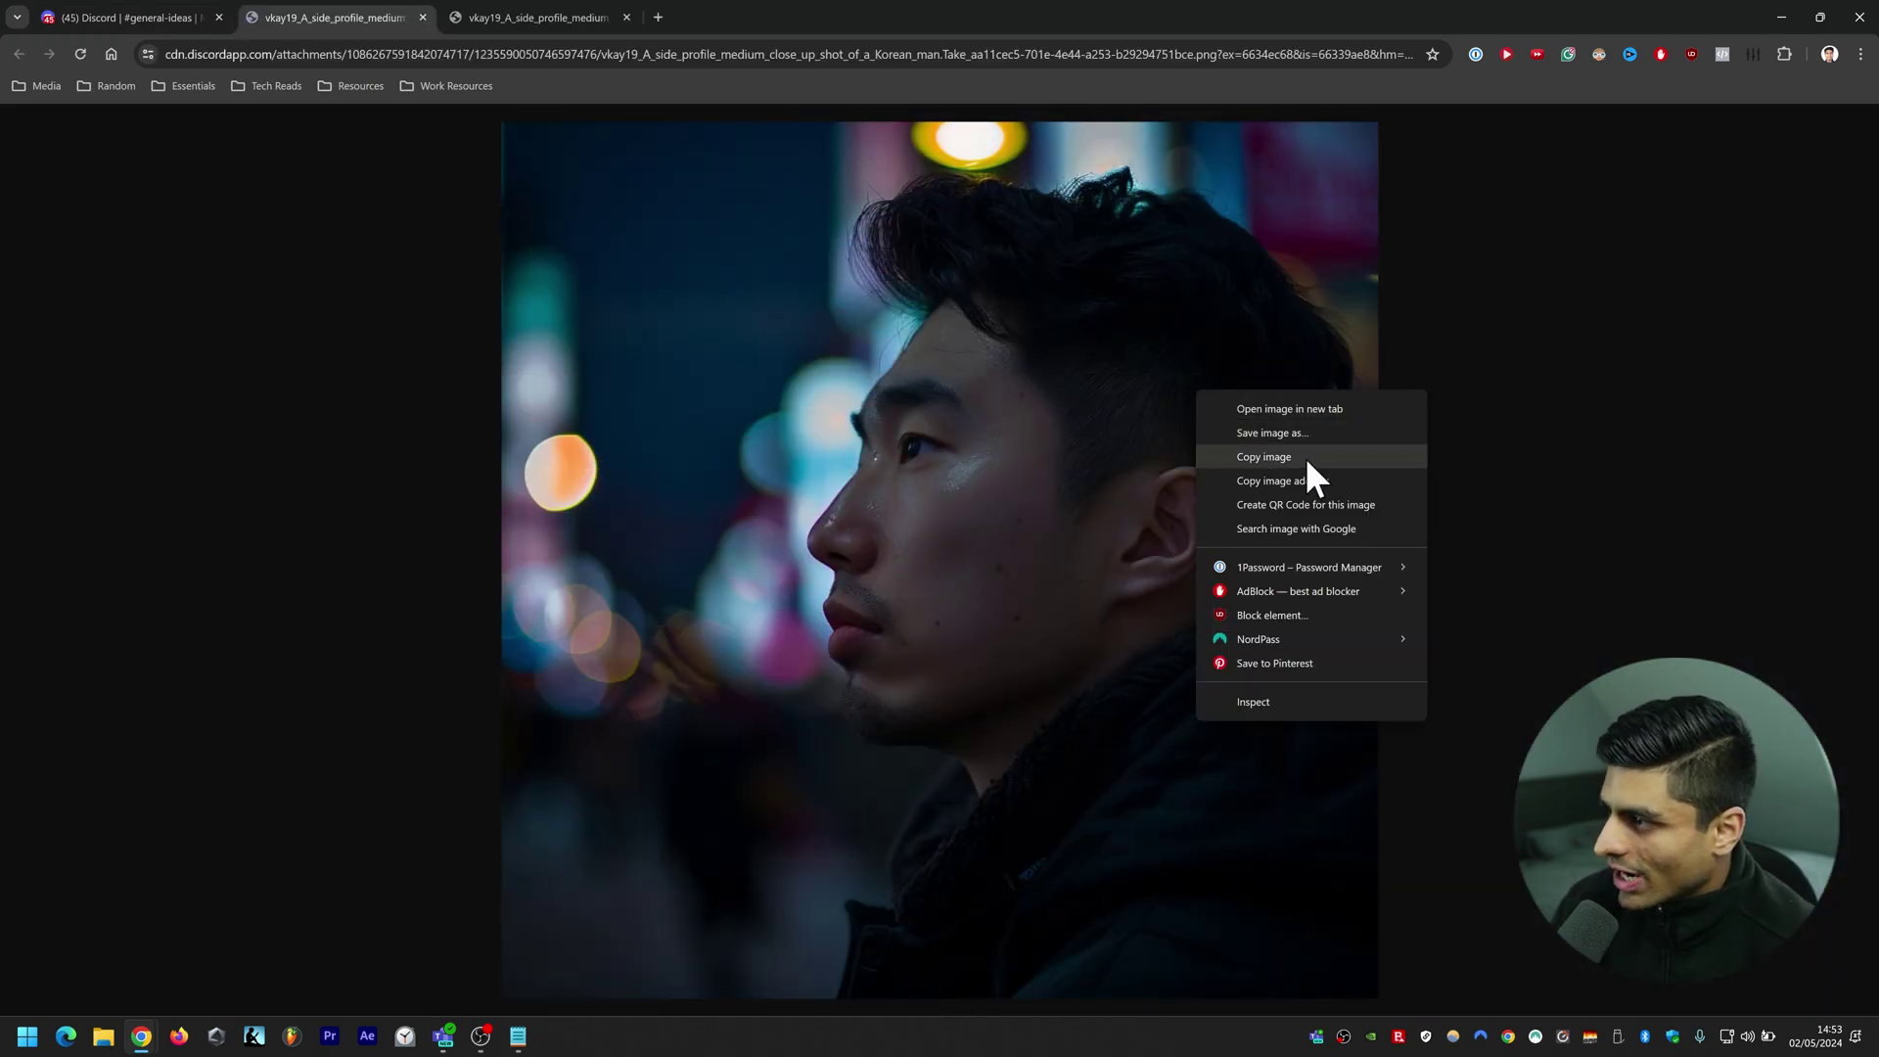
{"action": "left_click", "coordinate": [1359, 483]}
Back in Discord, start a new /imagine prompt
{"action": "left_click", "coordinate": [88, 18]}
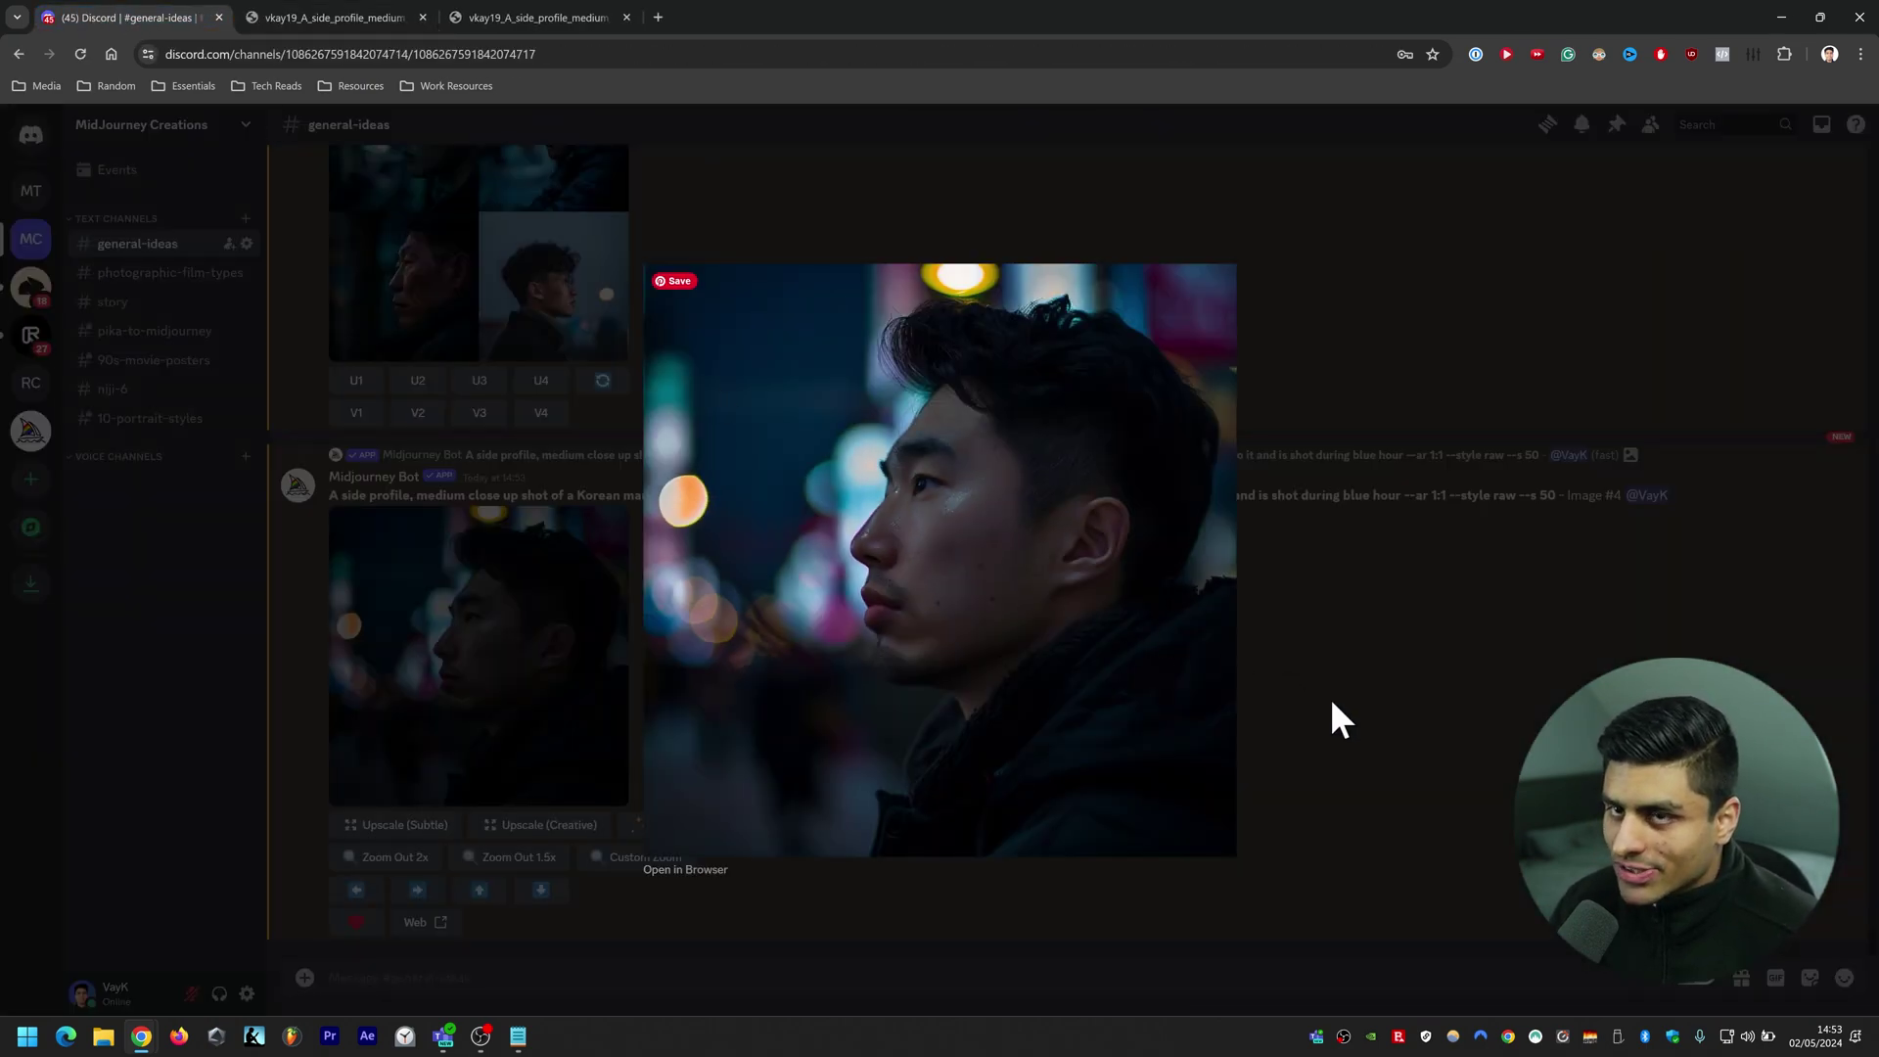
{"action": "left_click", "coordinate": [1363, 734]}
{"action": "type", "text": "/imag"}
{"action": "key", "text": "Tab"}
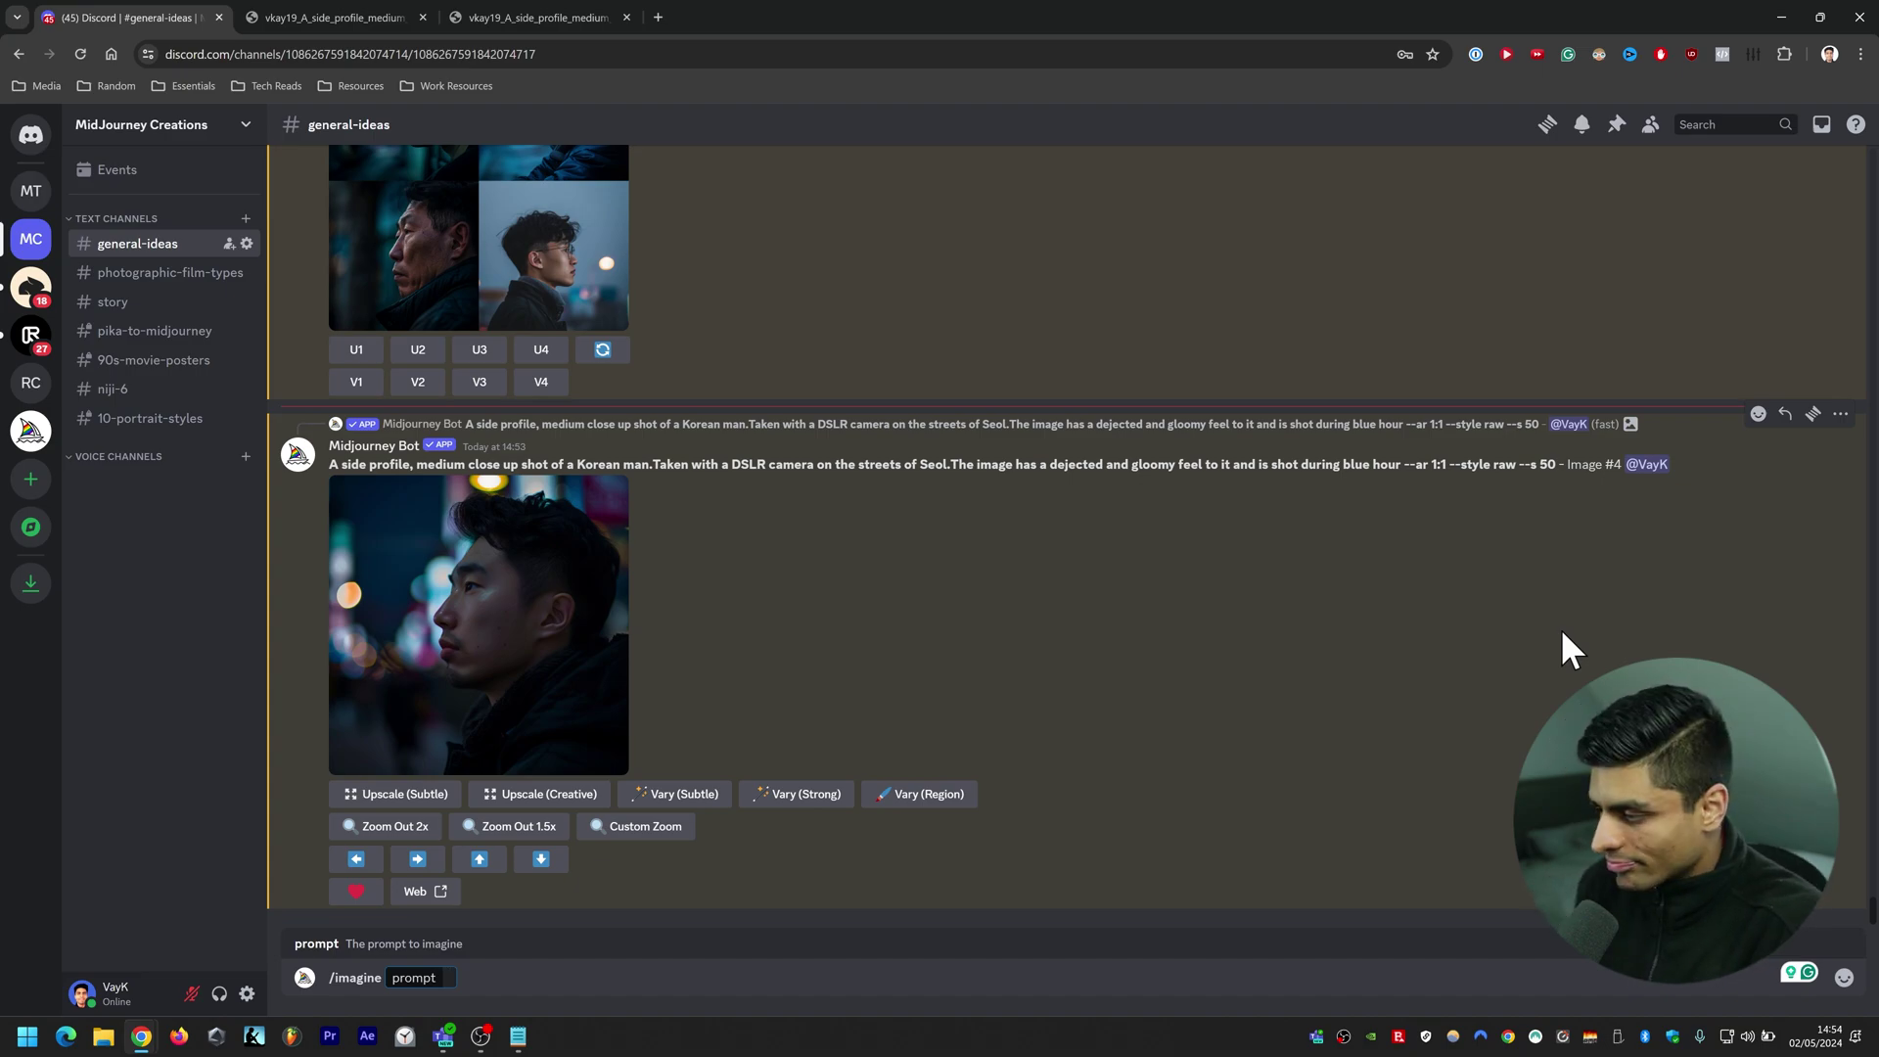
Describe an ultra-wide, low-angle shot of a smiling man in central London at golden hour, with --cref portrait link and --cw 0
{"action": "type", "text": "An ultra wide, low angle, ultrman standing in the"}
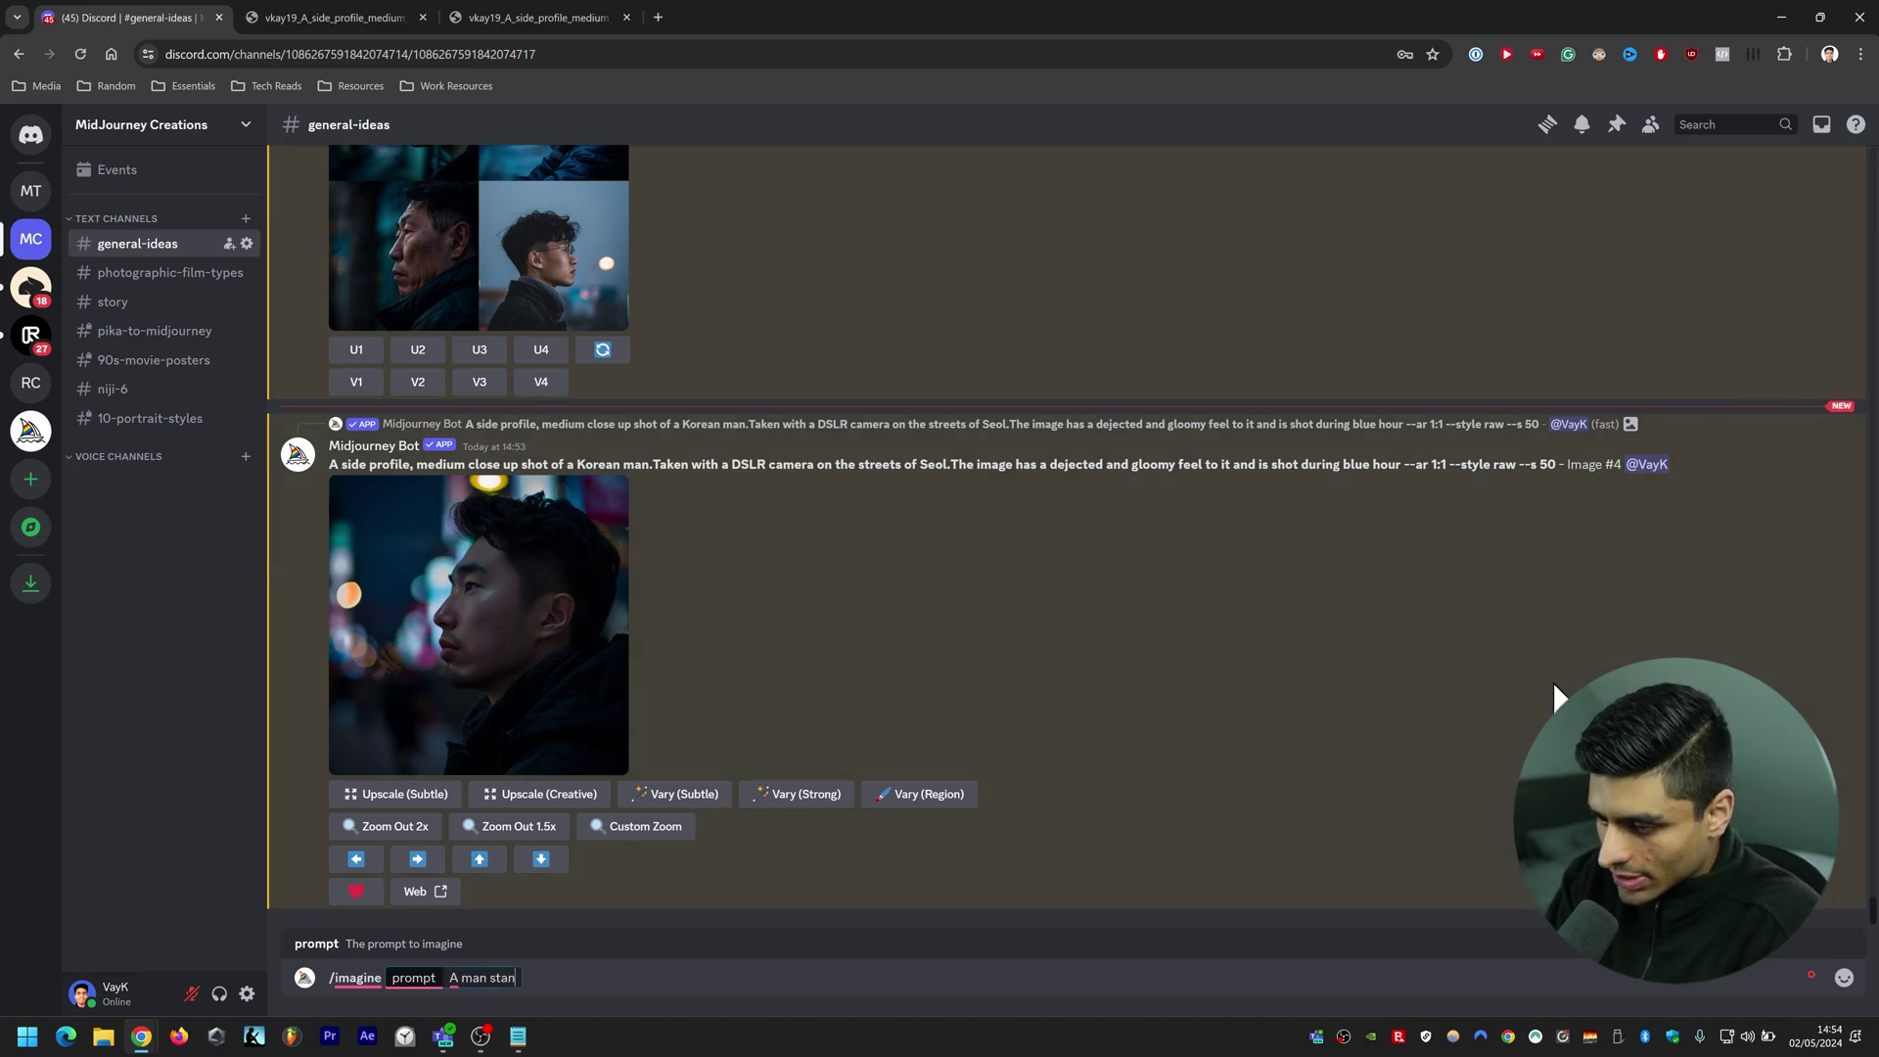
{"action": "type", "text": " middle of "}
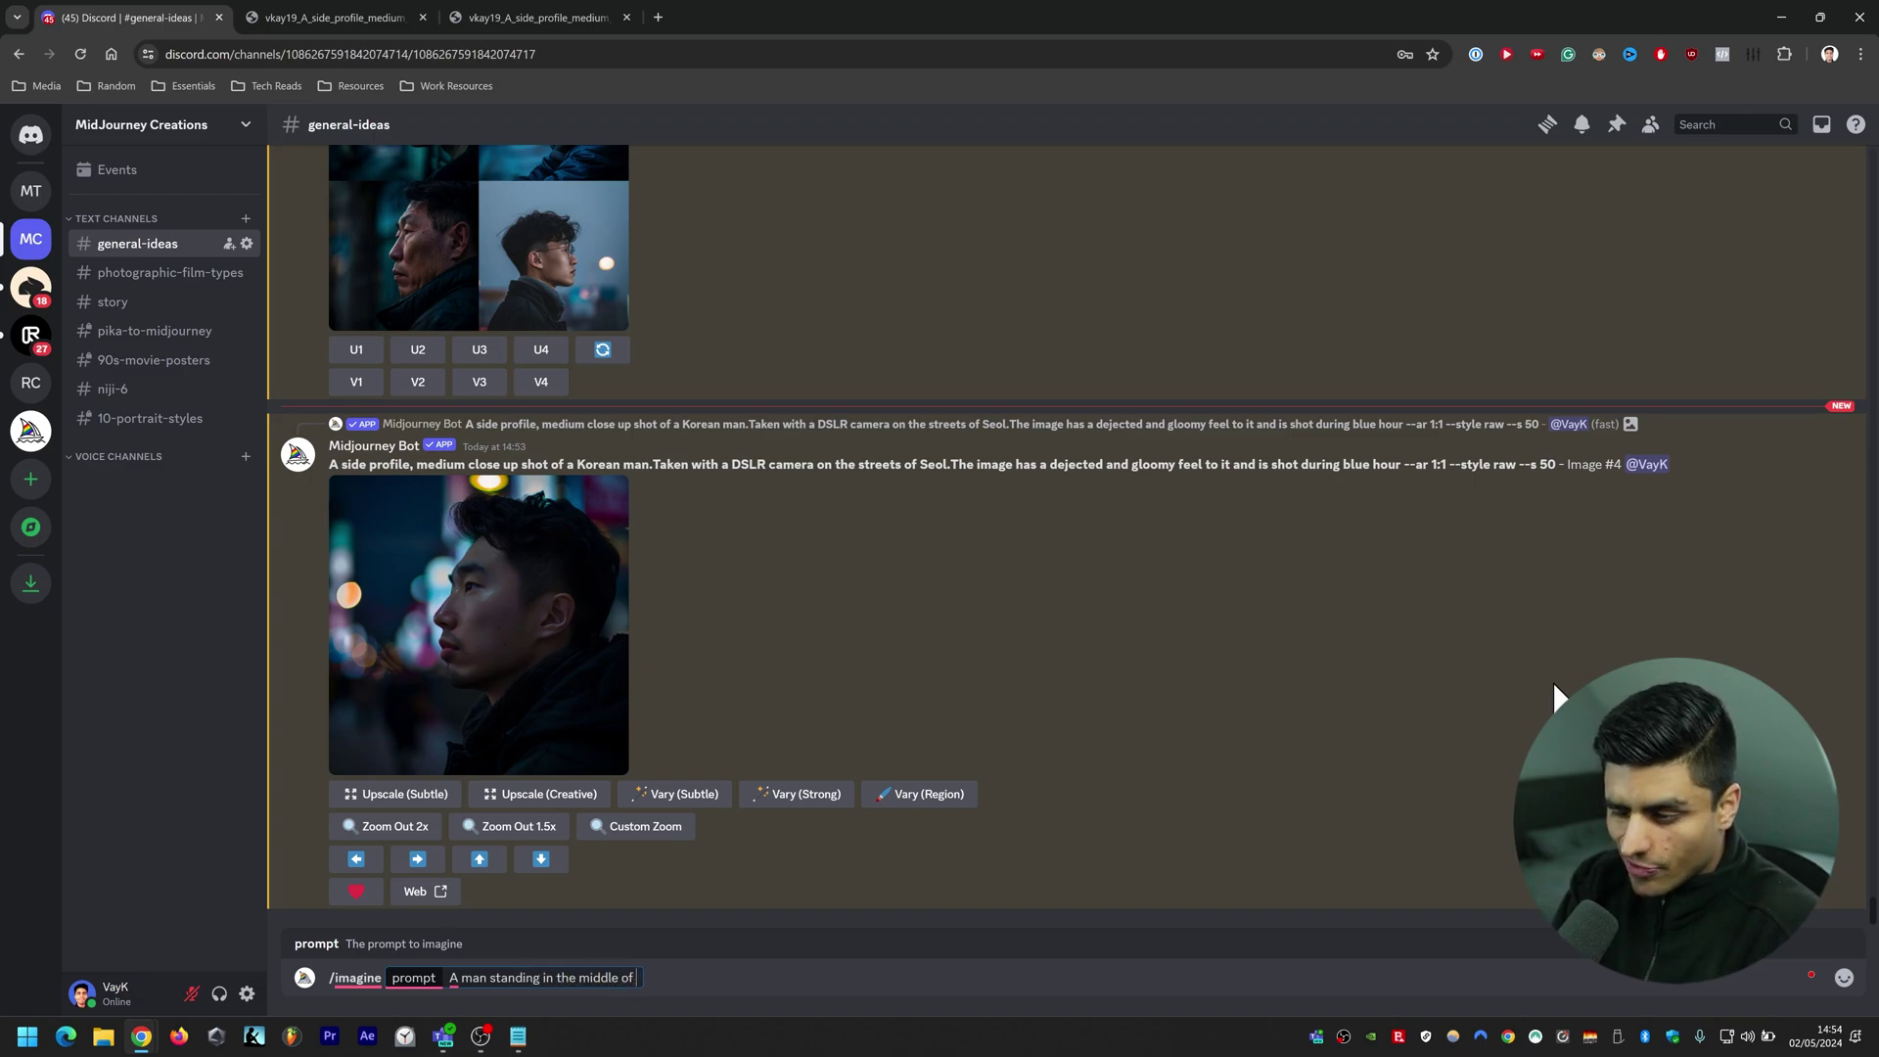
{"action": "type", "text": "central London with the "}
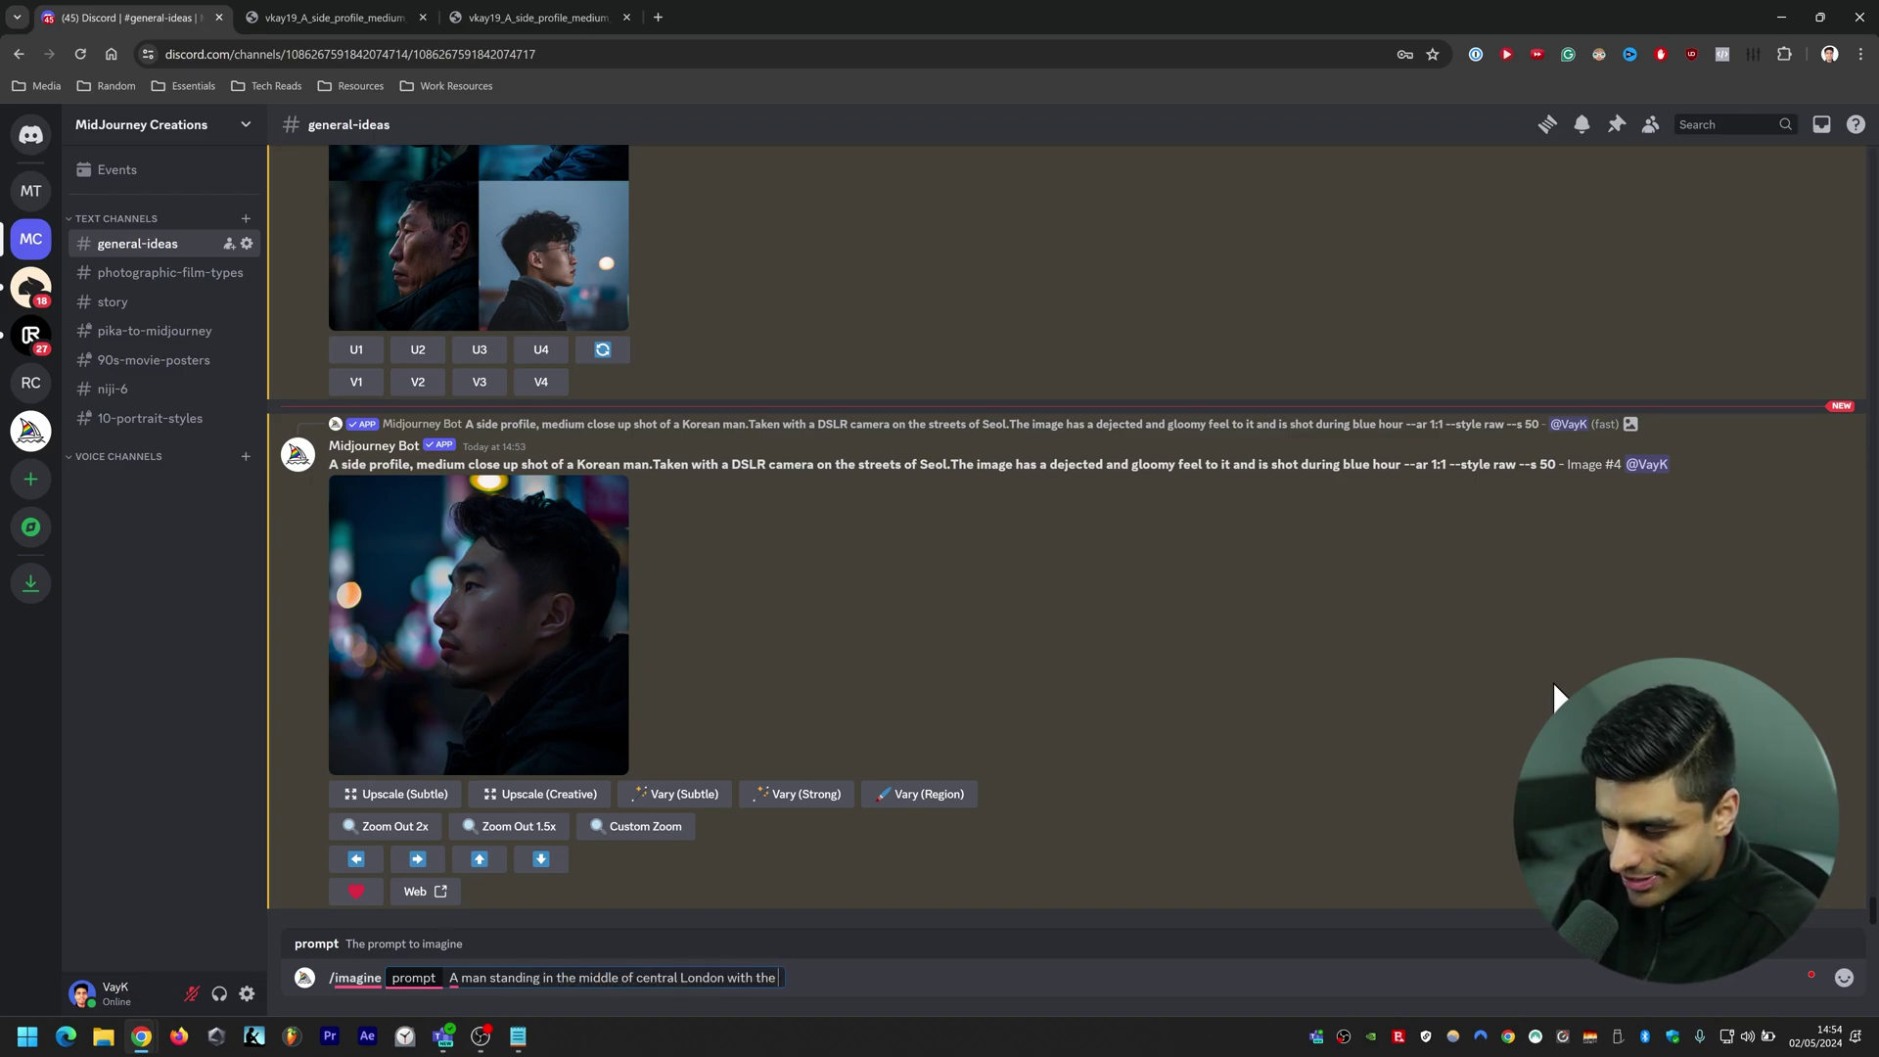
{"action": "type", "text": "big ben behind"}
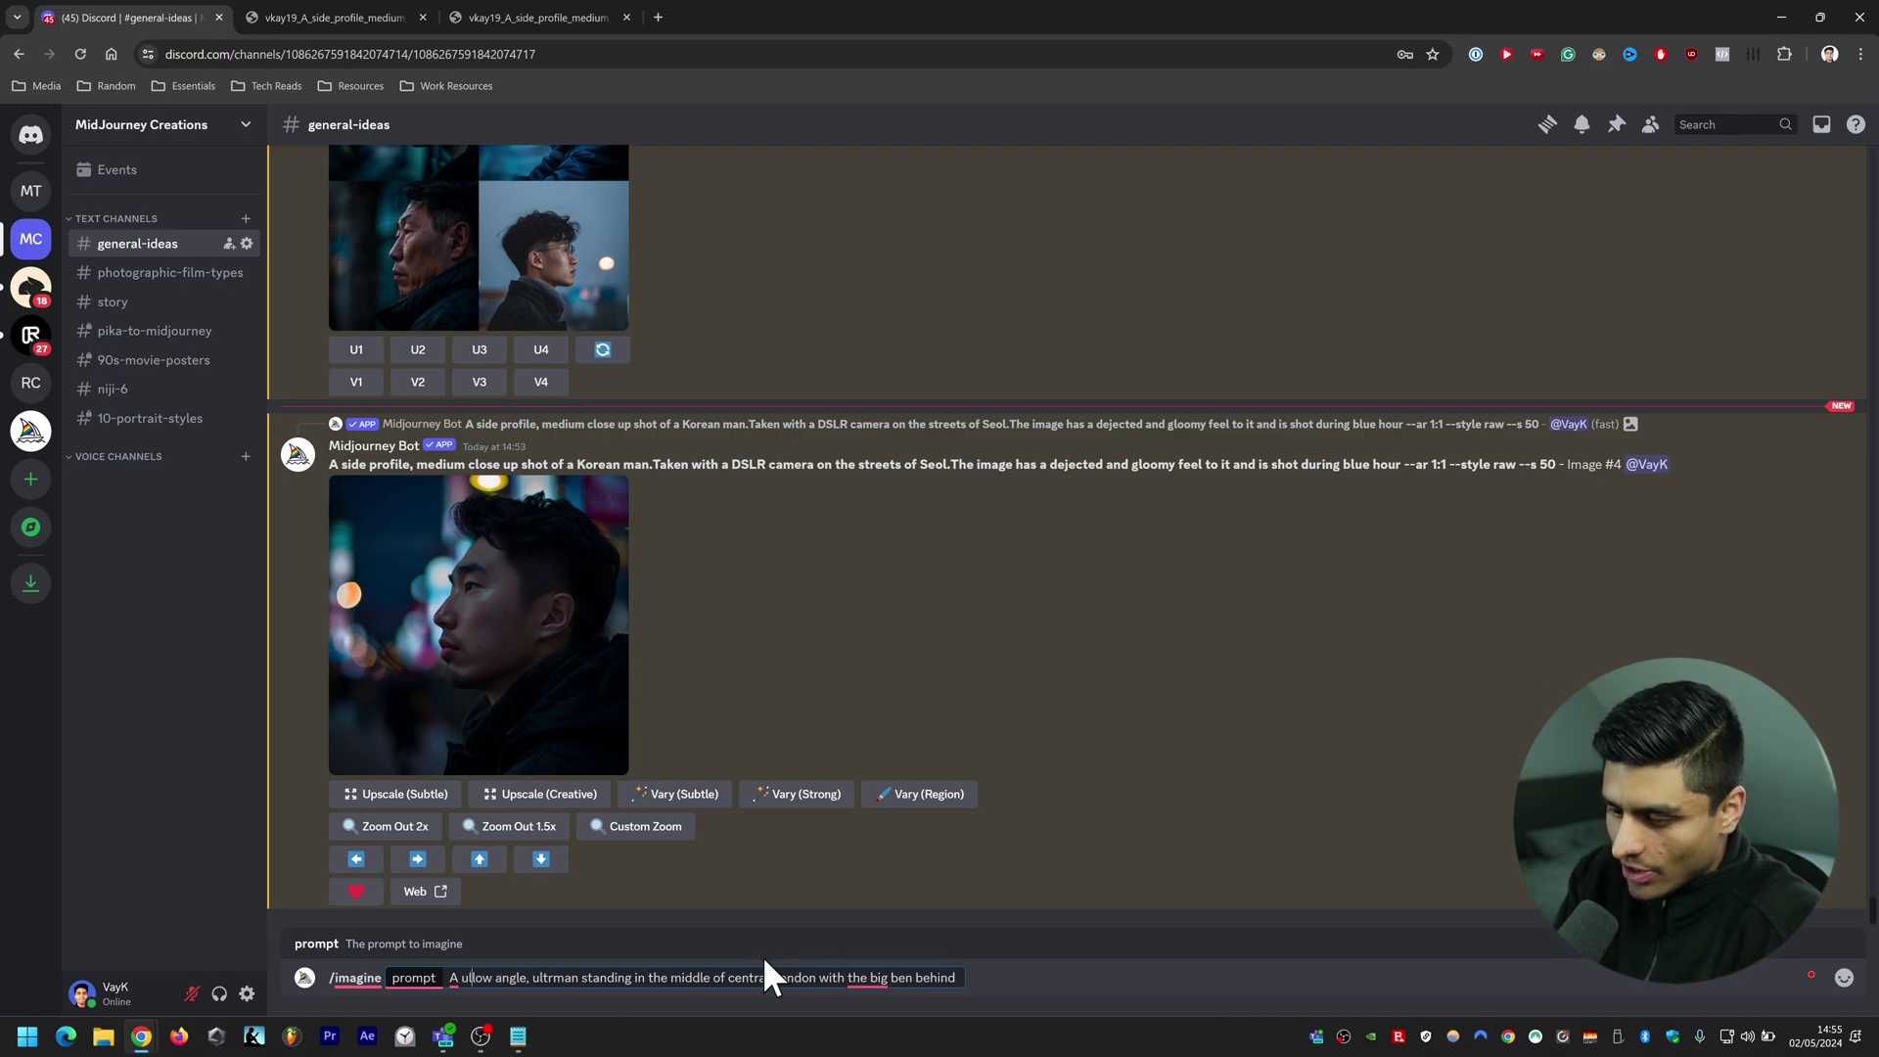
{"action": "key", "text": "Home"}
{"action": "key", "text": "Delete"}
{"action": "key", "text": "Delete"}
{"action": "type", "text": "An ultra wide, low angle, ultr"}
{"action": "key", "text": "BackSpace"}
{"action": "key", "text": "BackSpace"}
{"action": "key", "text": "BackSpace"}
{"action": "key", "text": "BackSpace"}
{"action": "key", "text": "BackSpace"}
{"action": "key", "text": "BackSpace"}
{"action": "type", "text": "shot of a"}
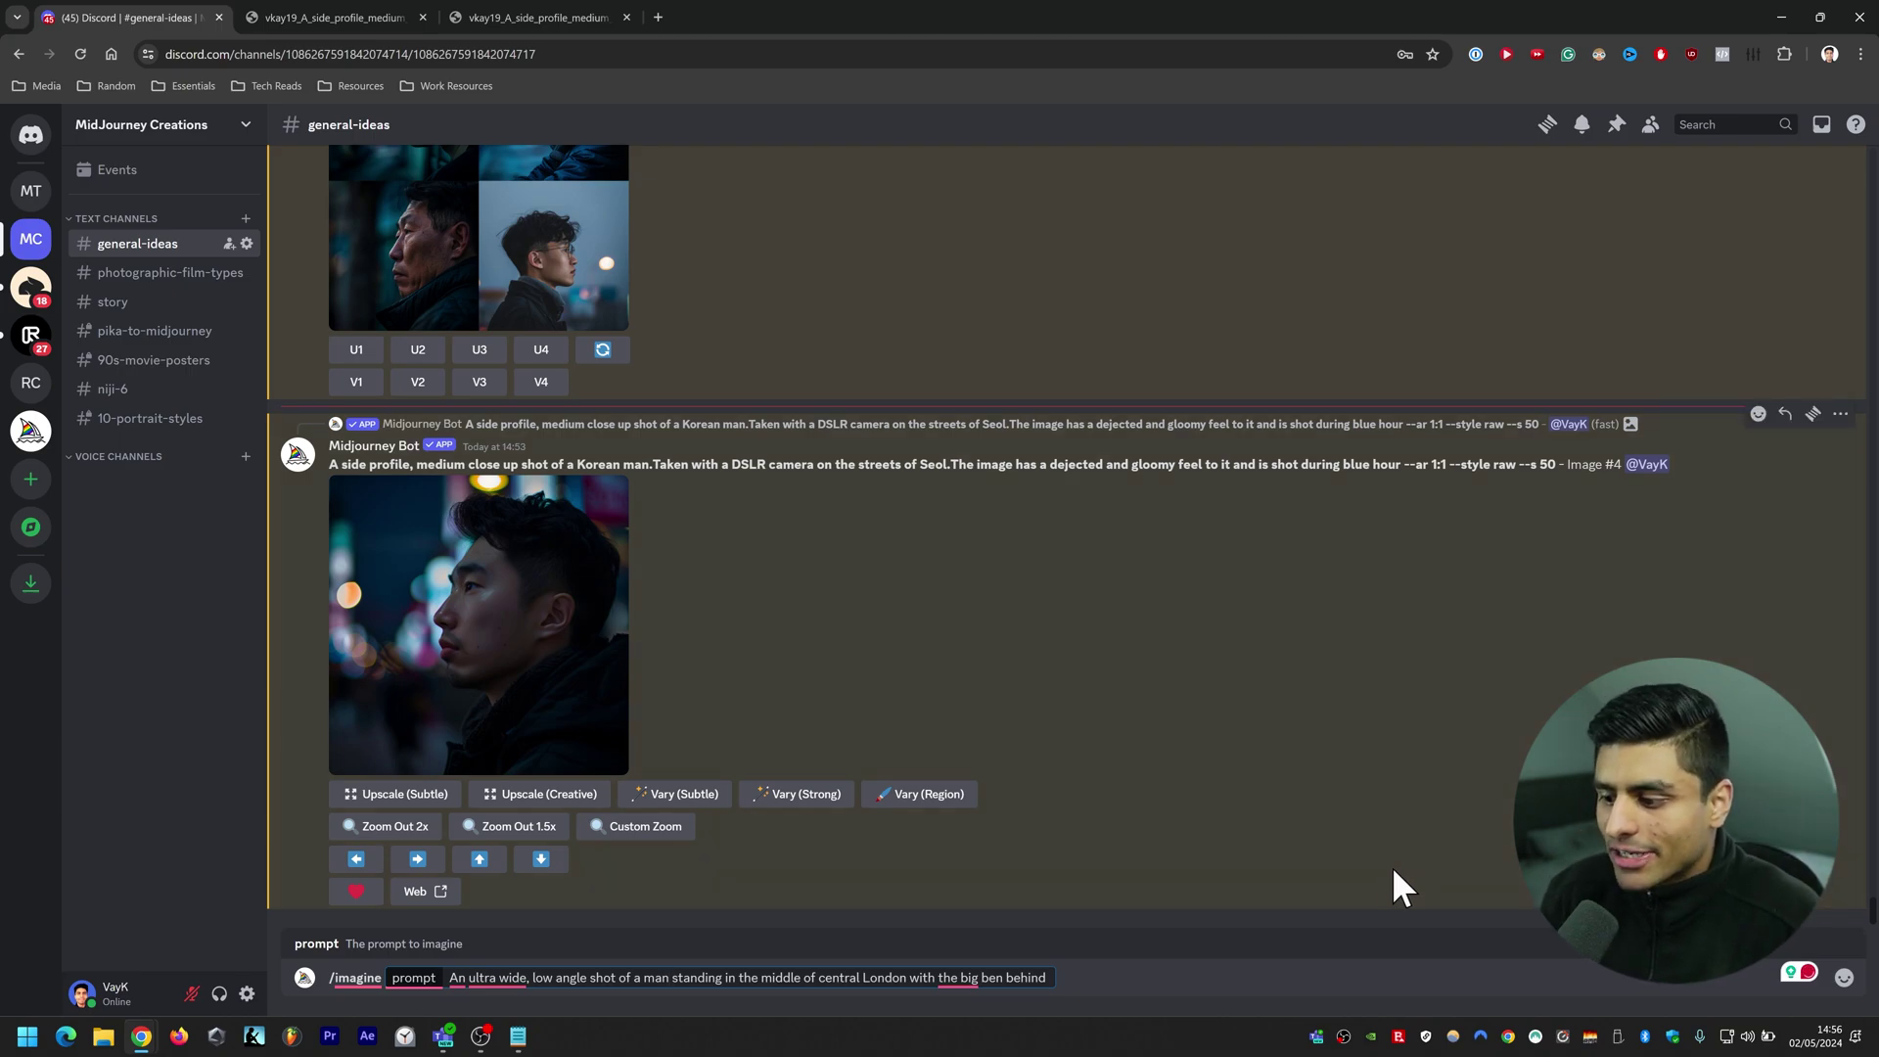
{"action": "type", "text": "them. Thye"}
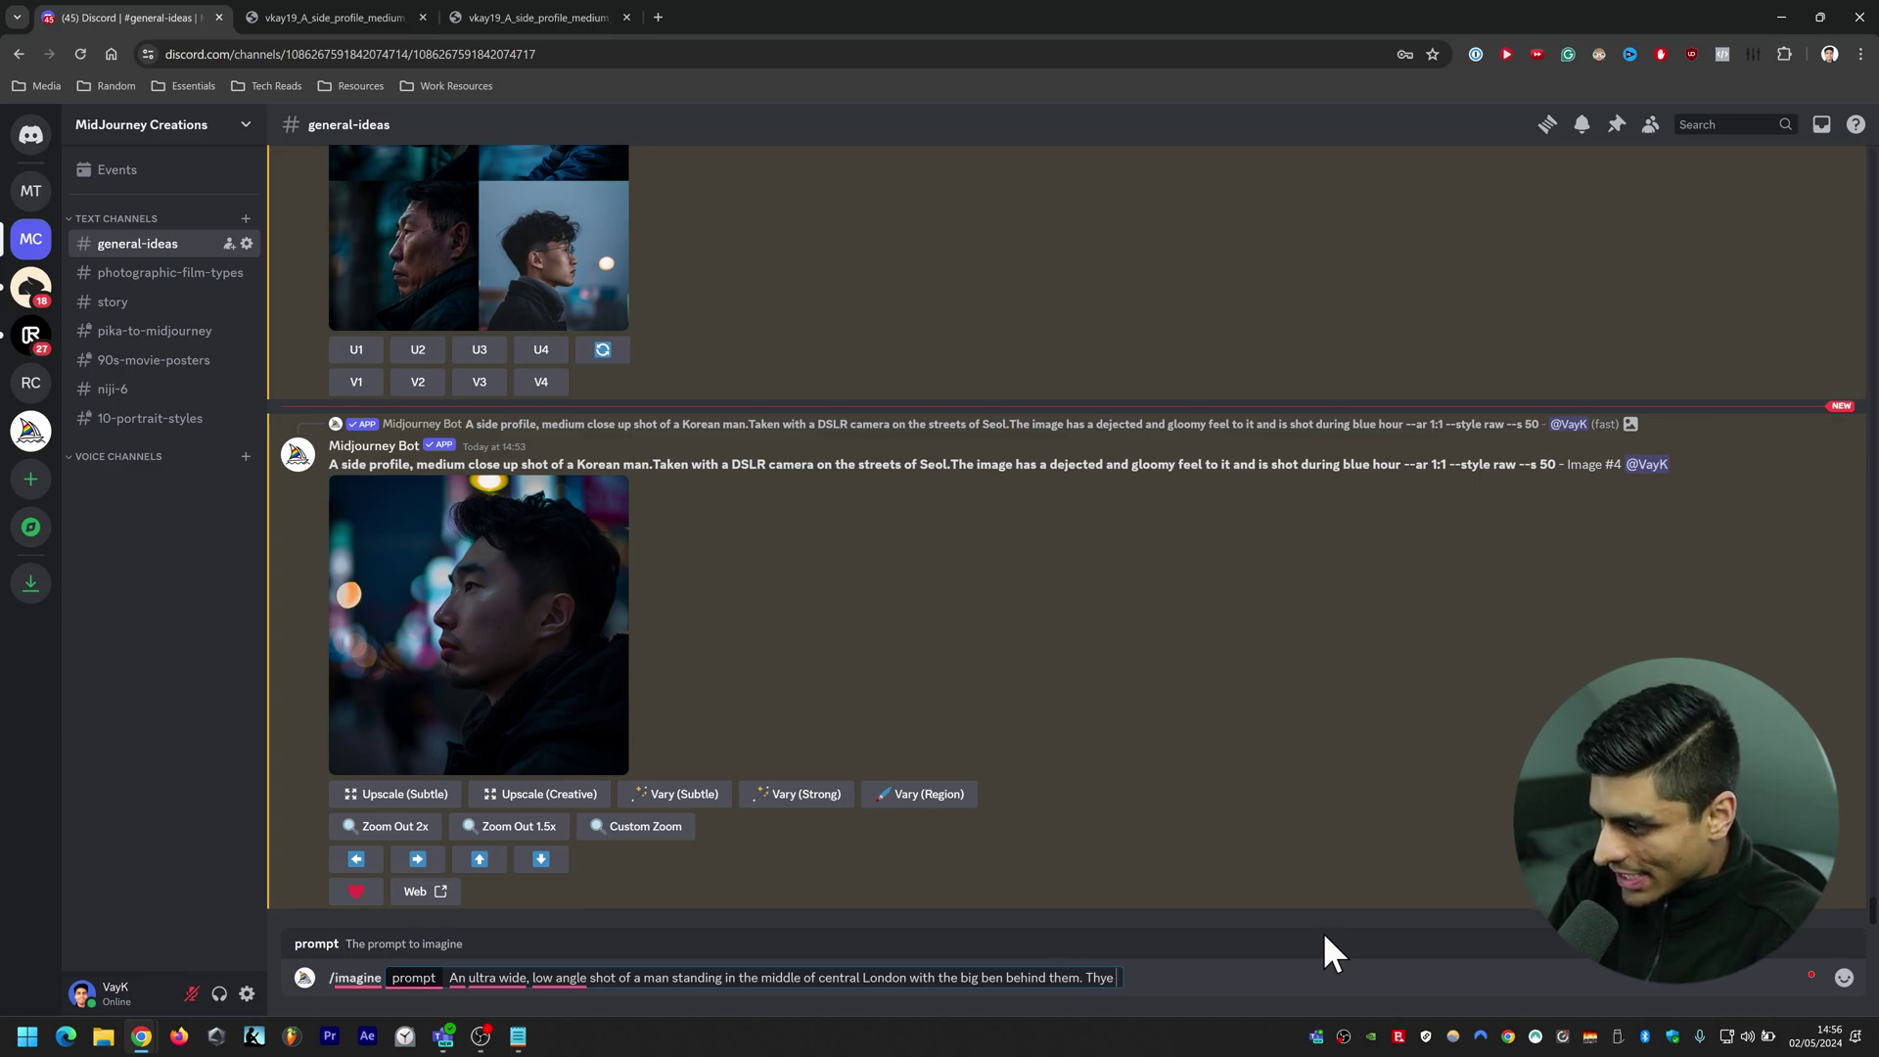
{"action": "key", "text": "BackSpace"}
{"action": "type", "text": "ey are joyous and ar"}
{"action": "type", "text": "e smiling. Taken duri"}
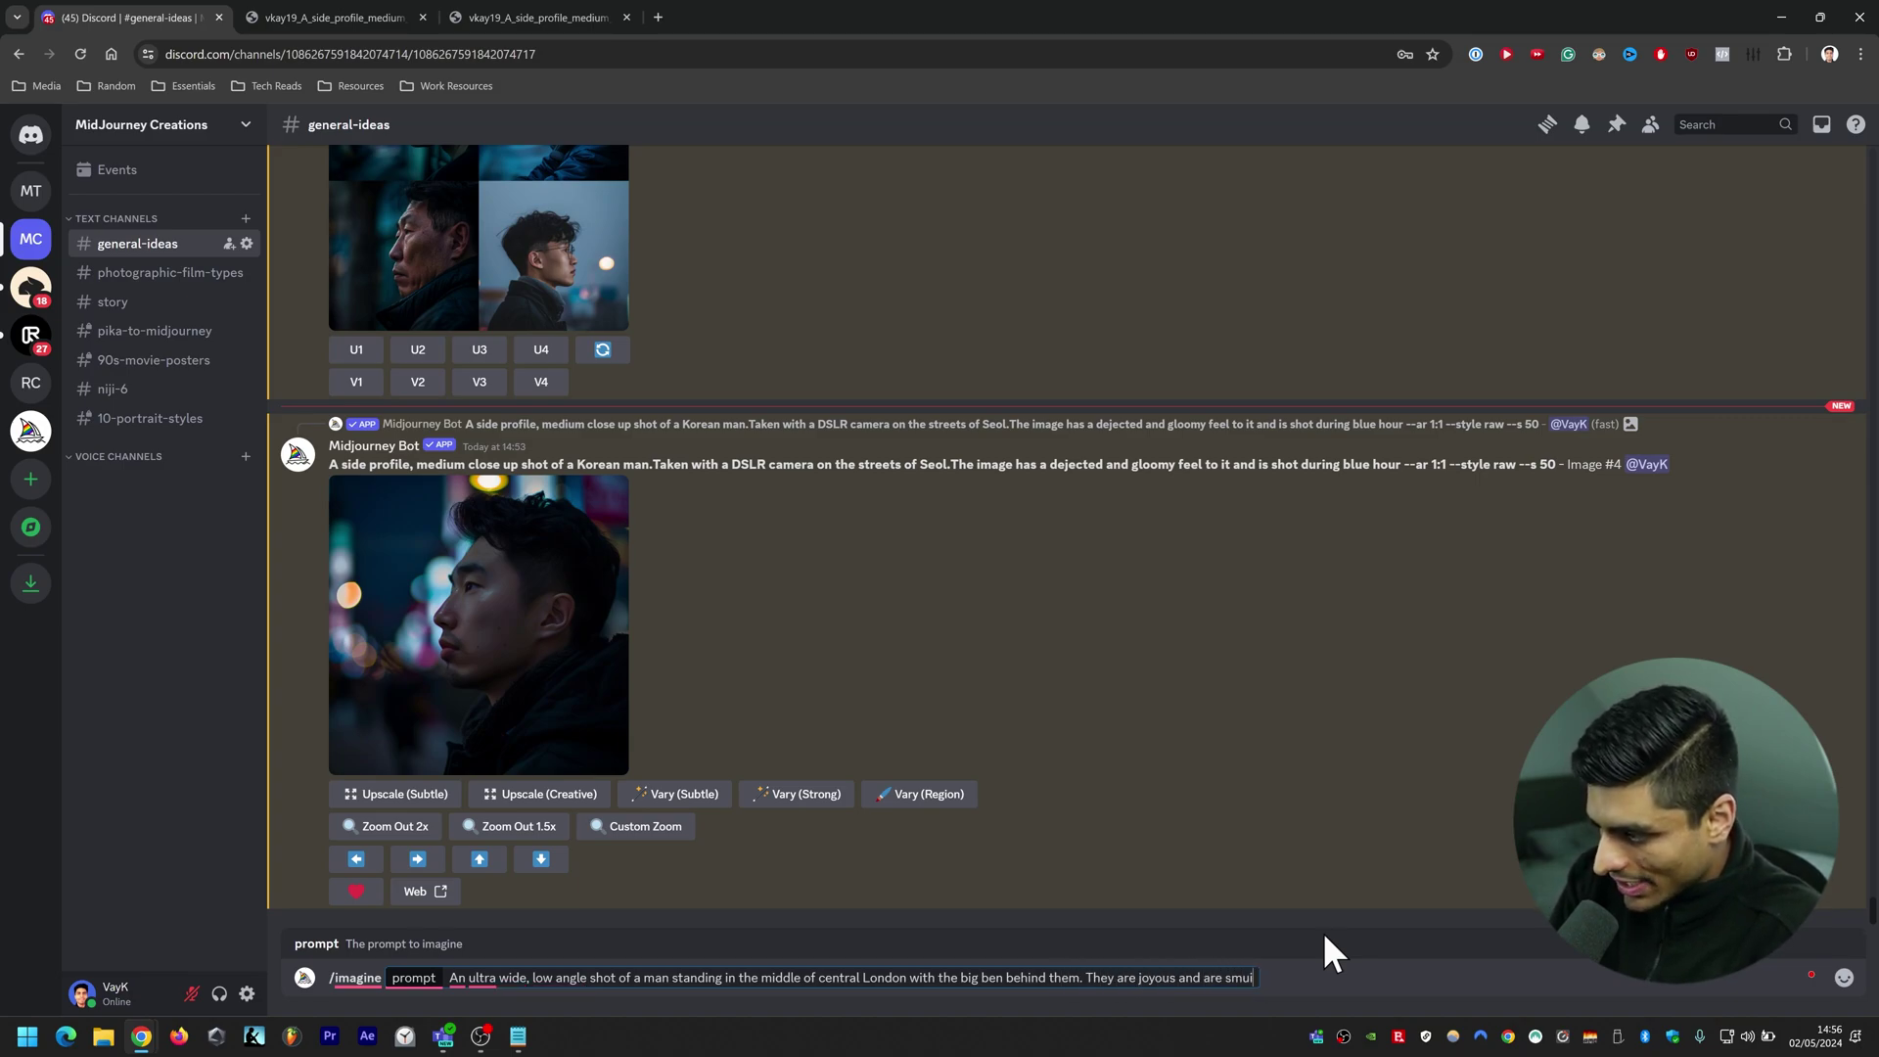
{"action": "type", "text": "ng golden hour"}
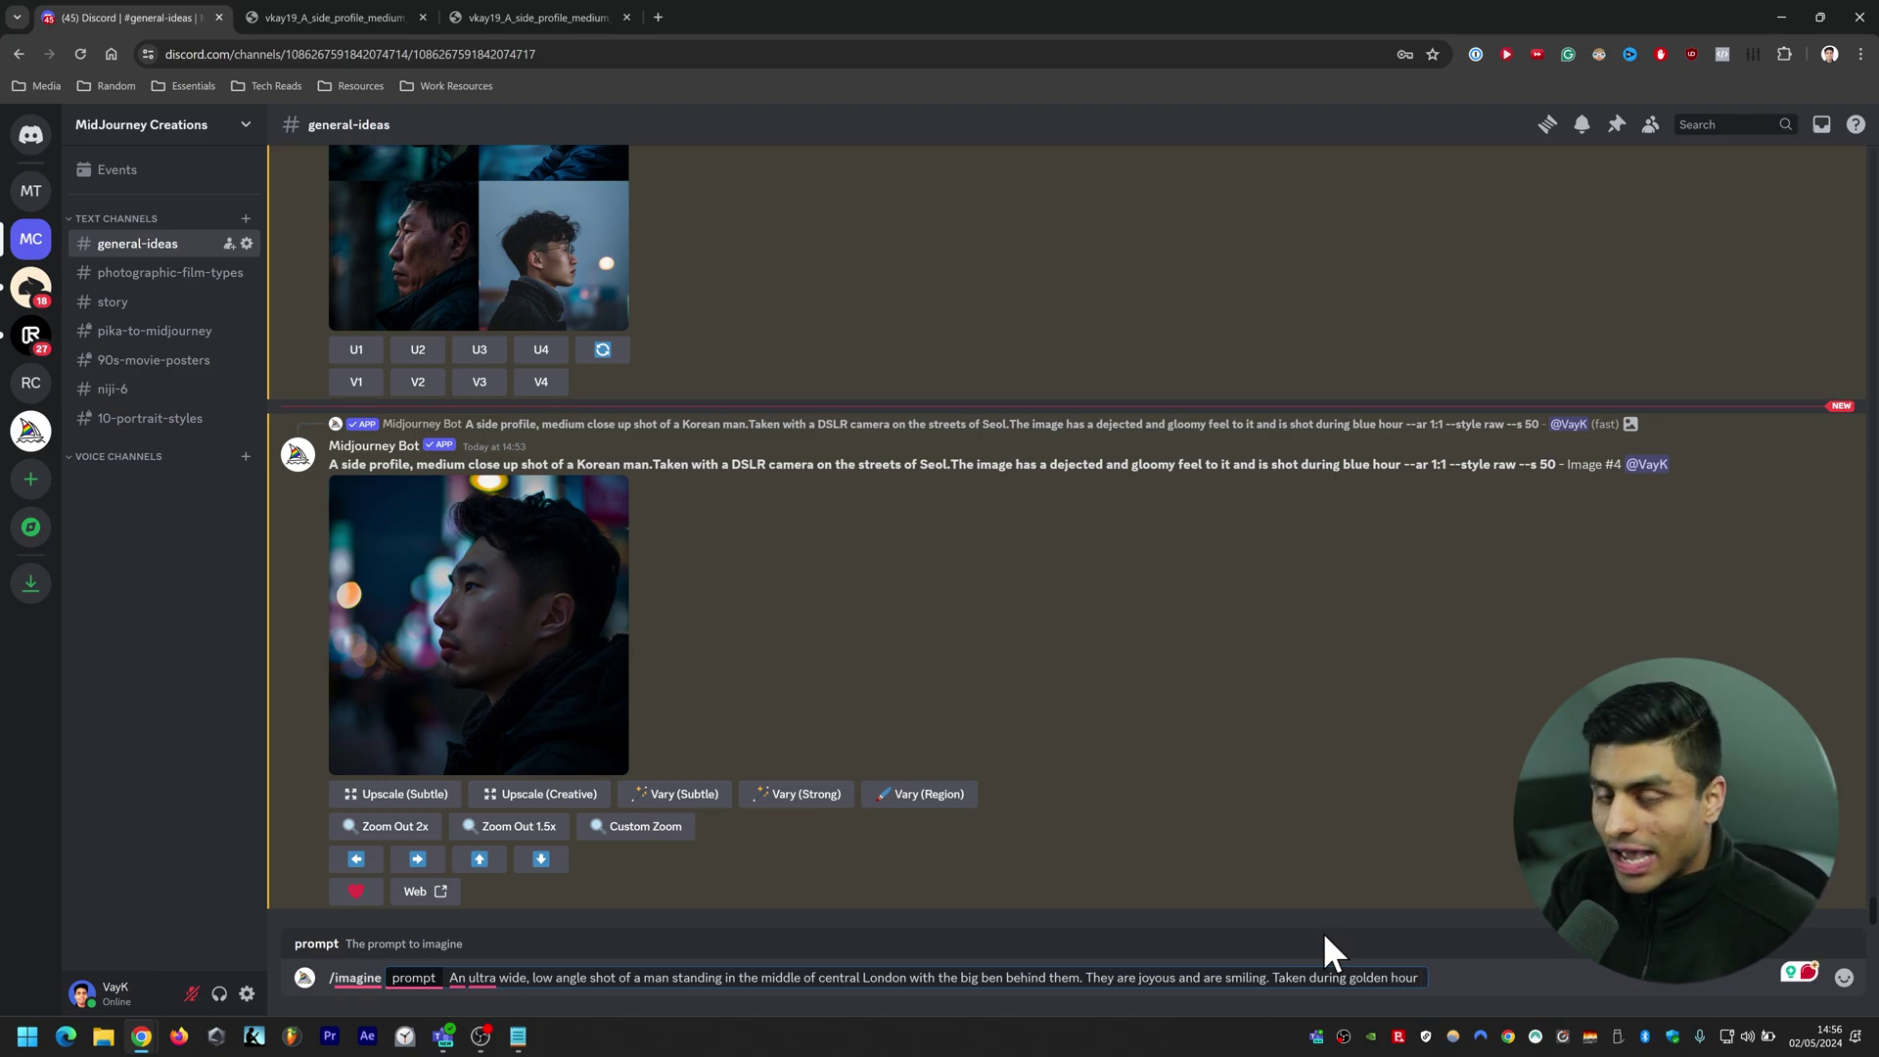
{"action": "type", "text": " --cref"}
{"action": "key", "text": "ctrl+v"}
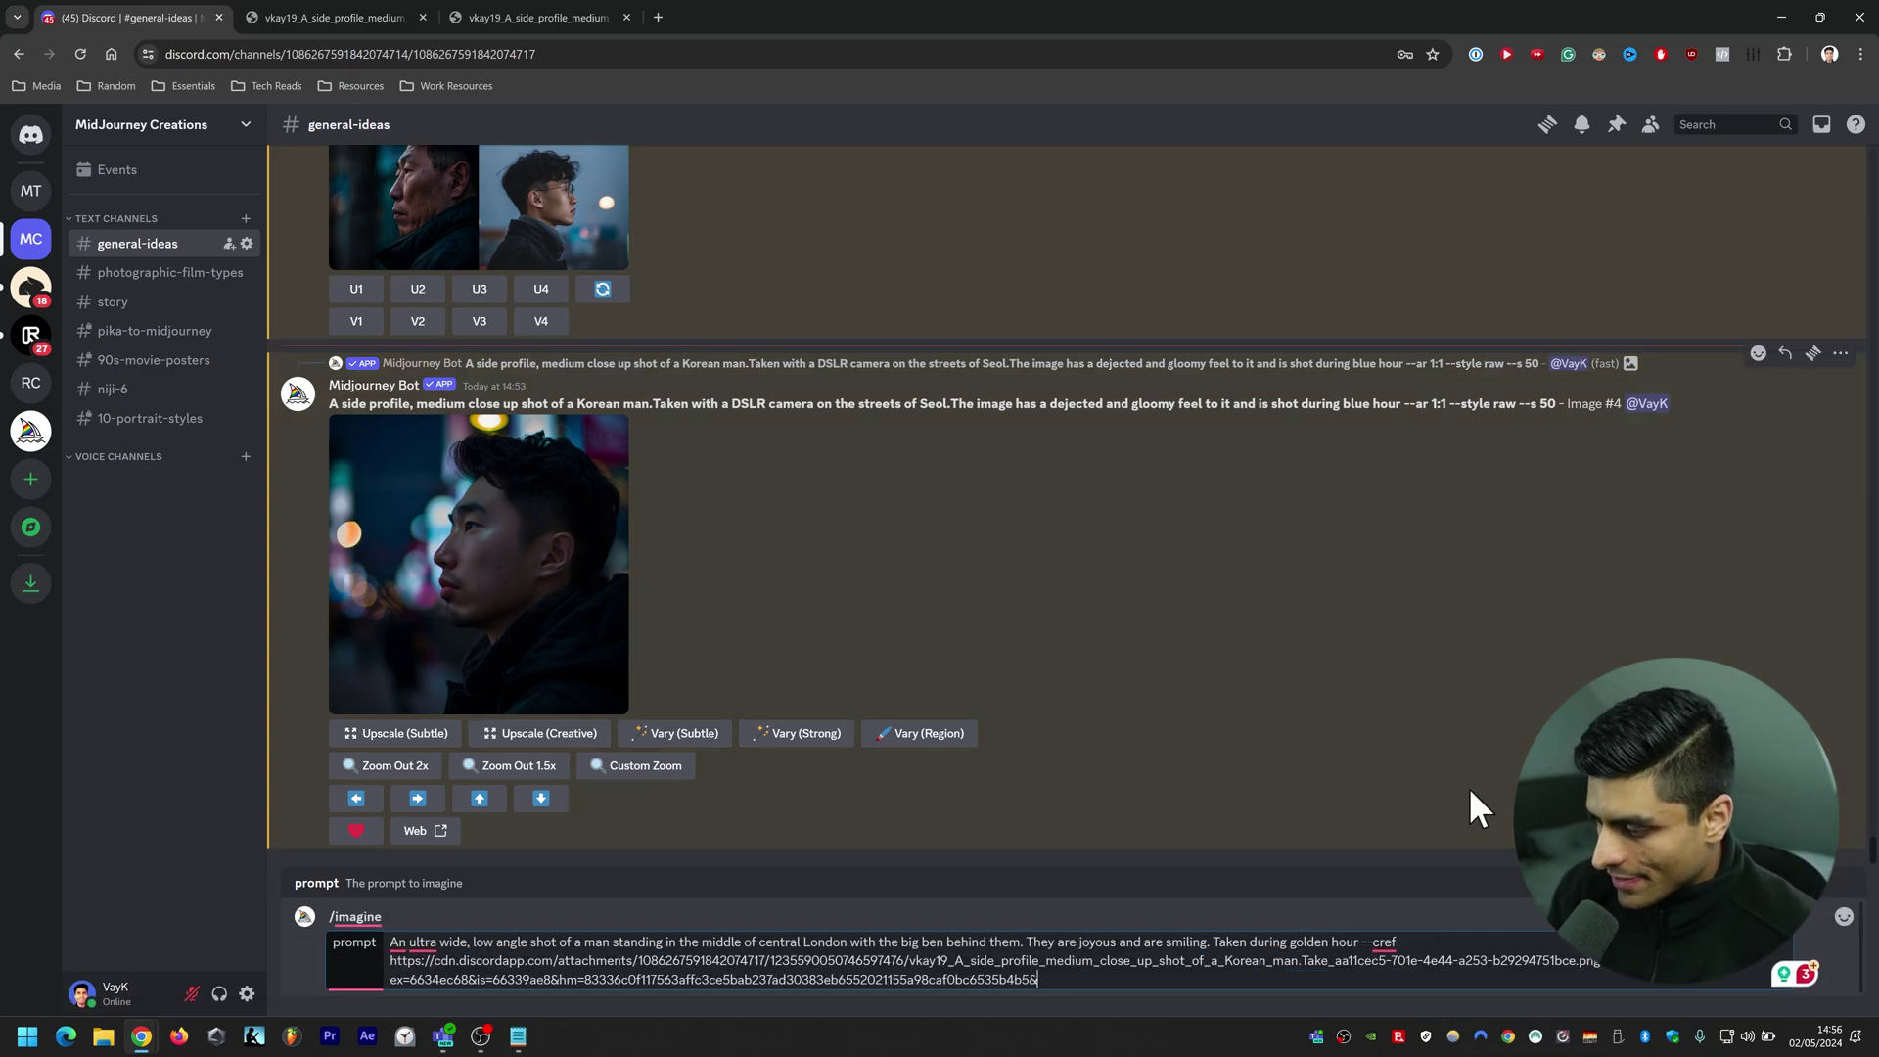
{"action": "type", "text": "--cw"}
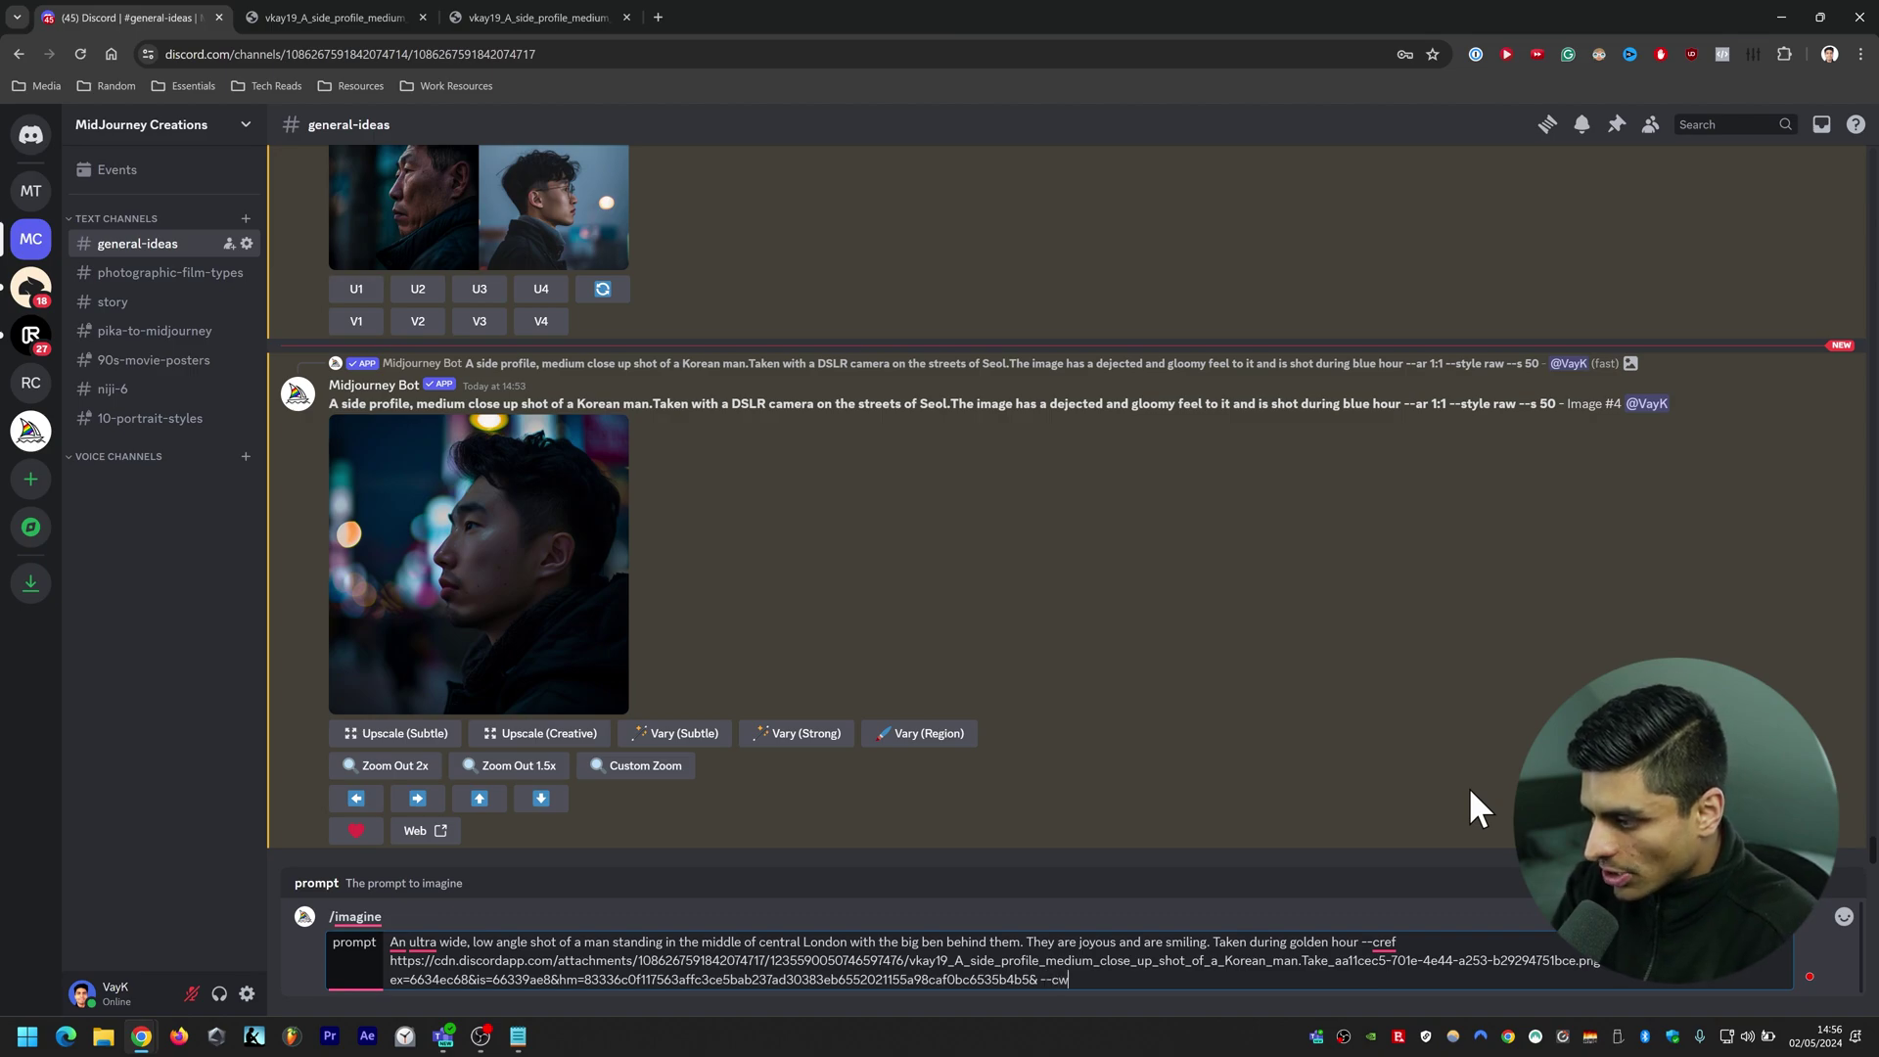
{"action": "type", "text": " 0"}
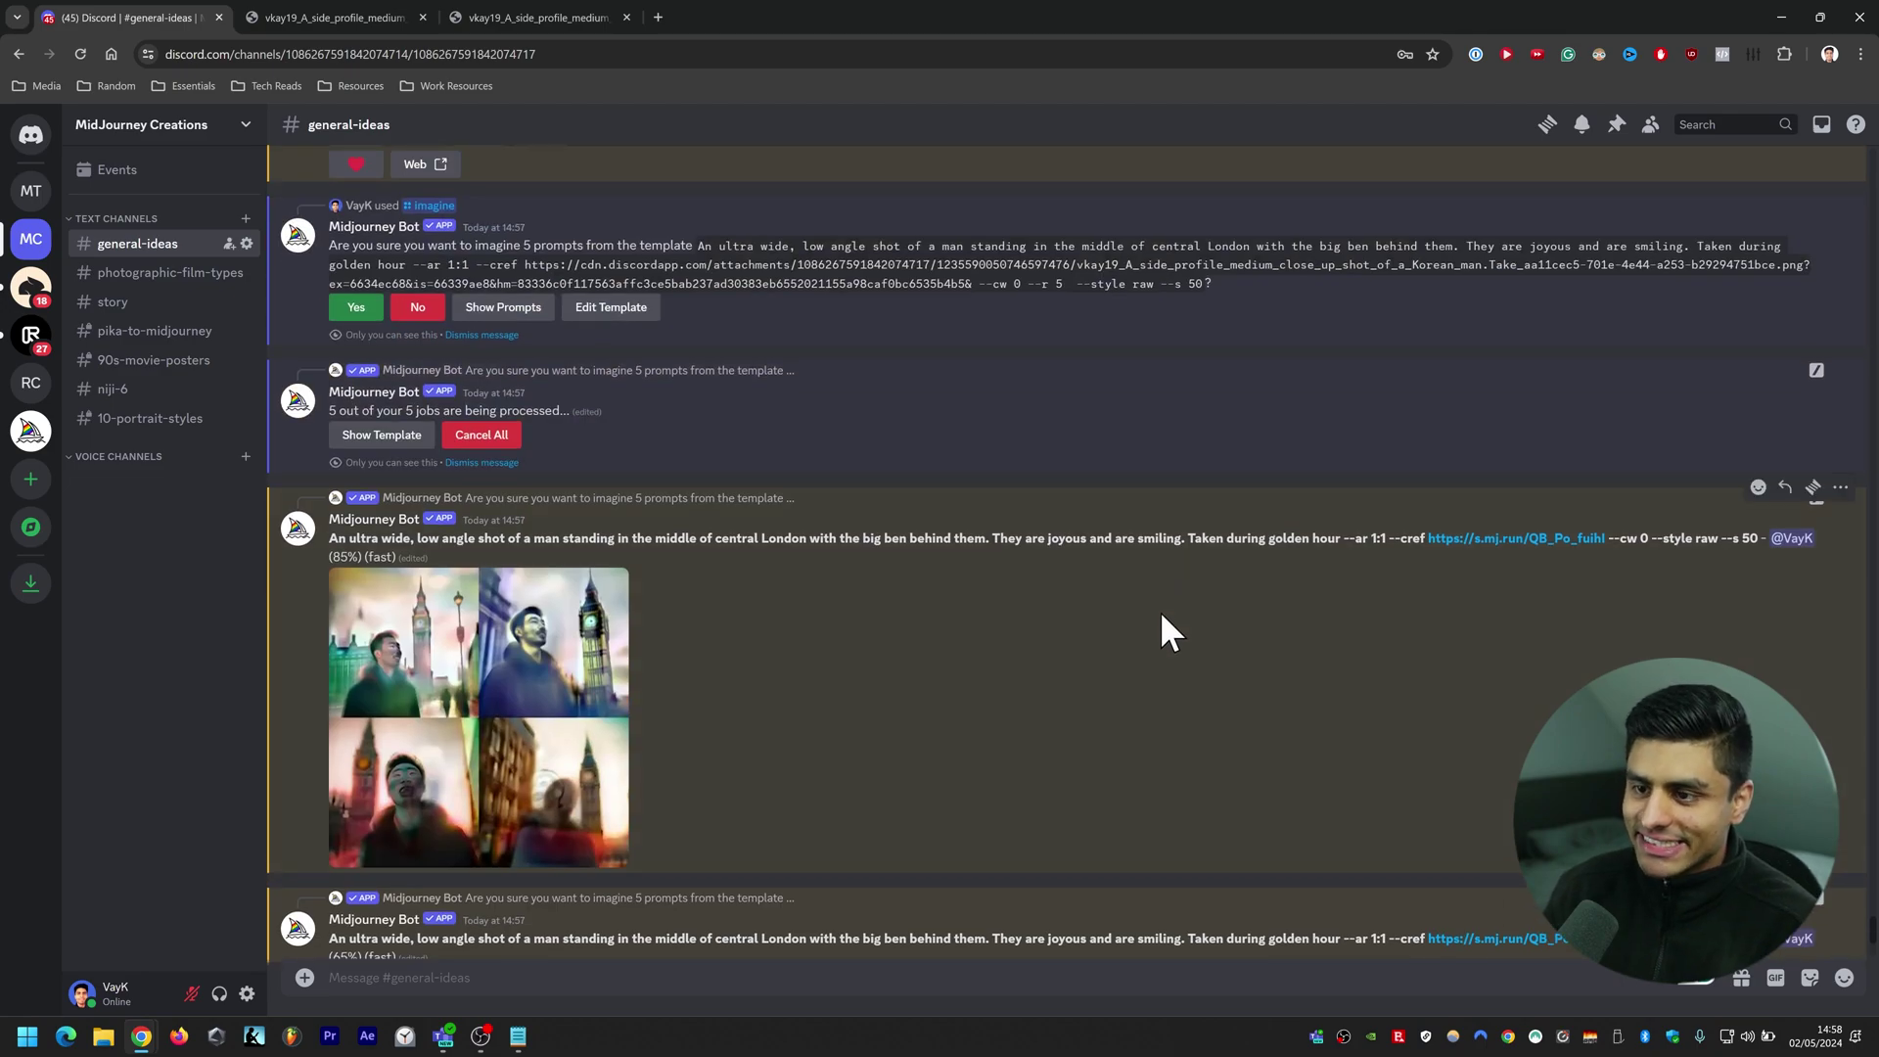
View the first London grid full-size in a browser tab, then close the tab and the enlarged previews
{"action": "left_click", "coordinate": [479, 717]}
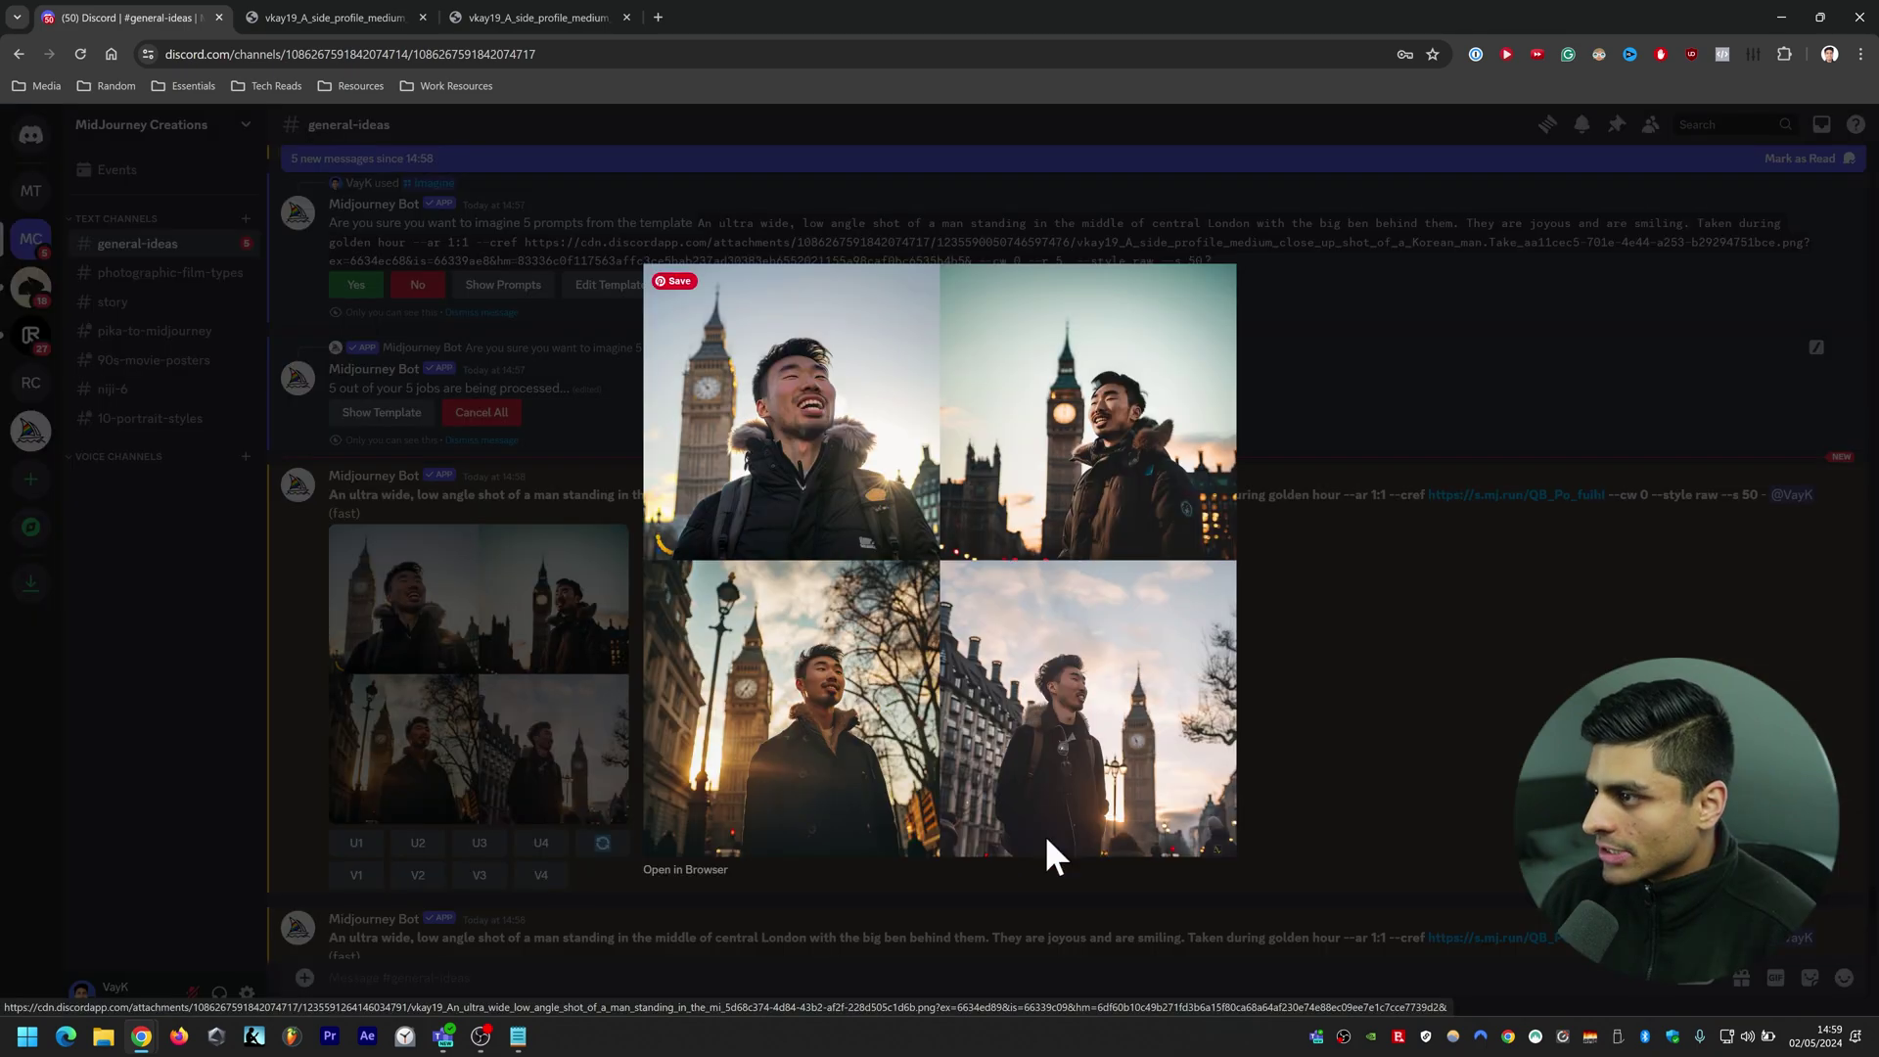
{"action": "left_click", "coordinate": [692, 884]}
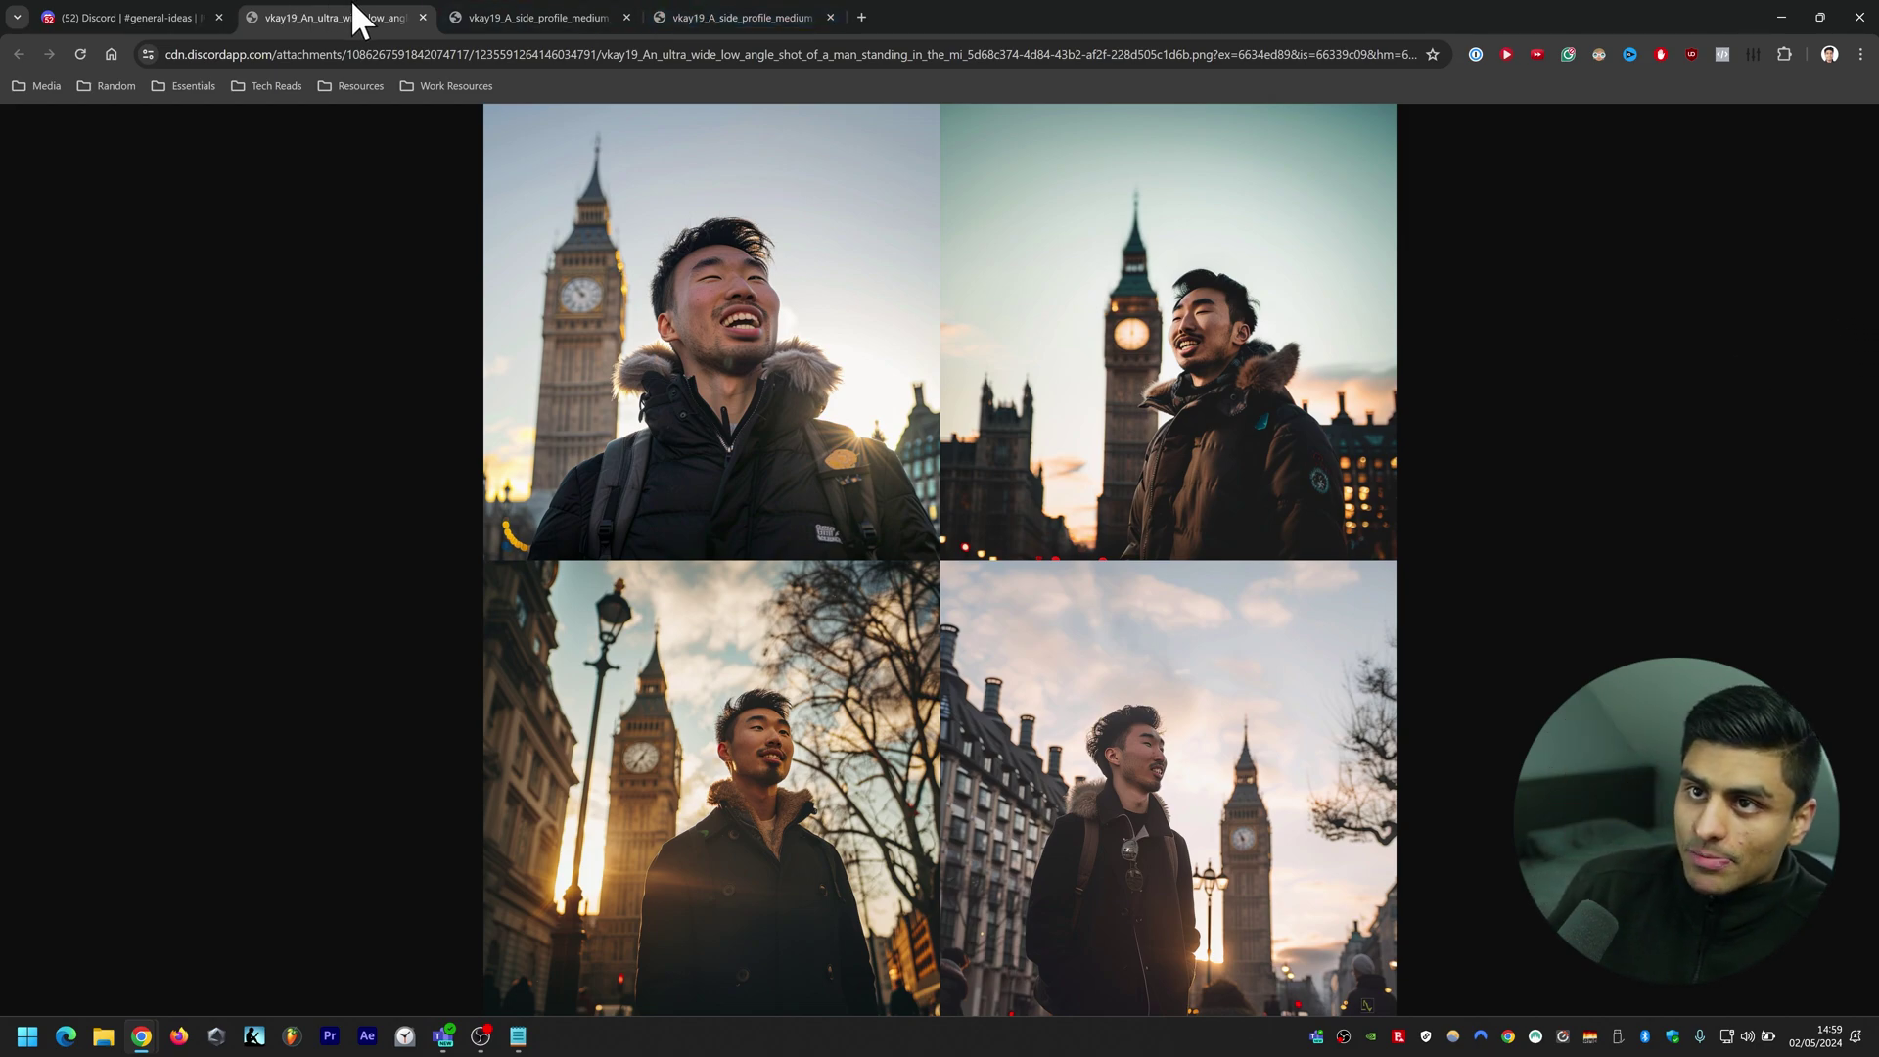
{"action": "left_click", "coordinate": [423, 16]}
{"action": "left_click", "coordinate": [1524, 660]}
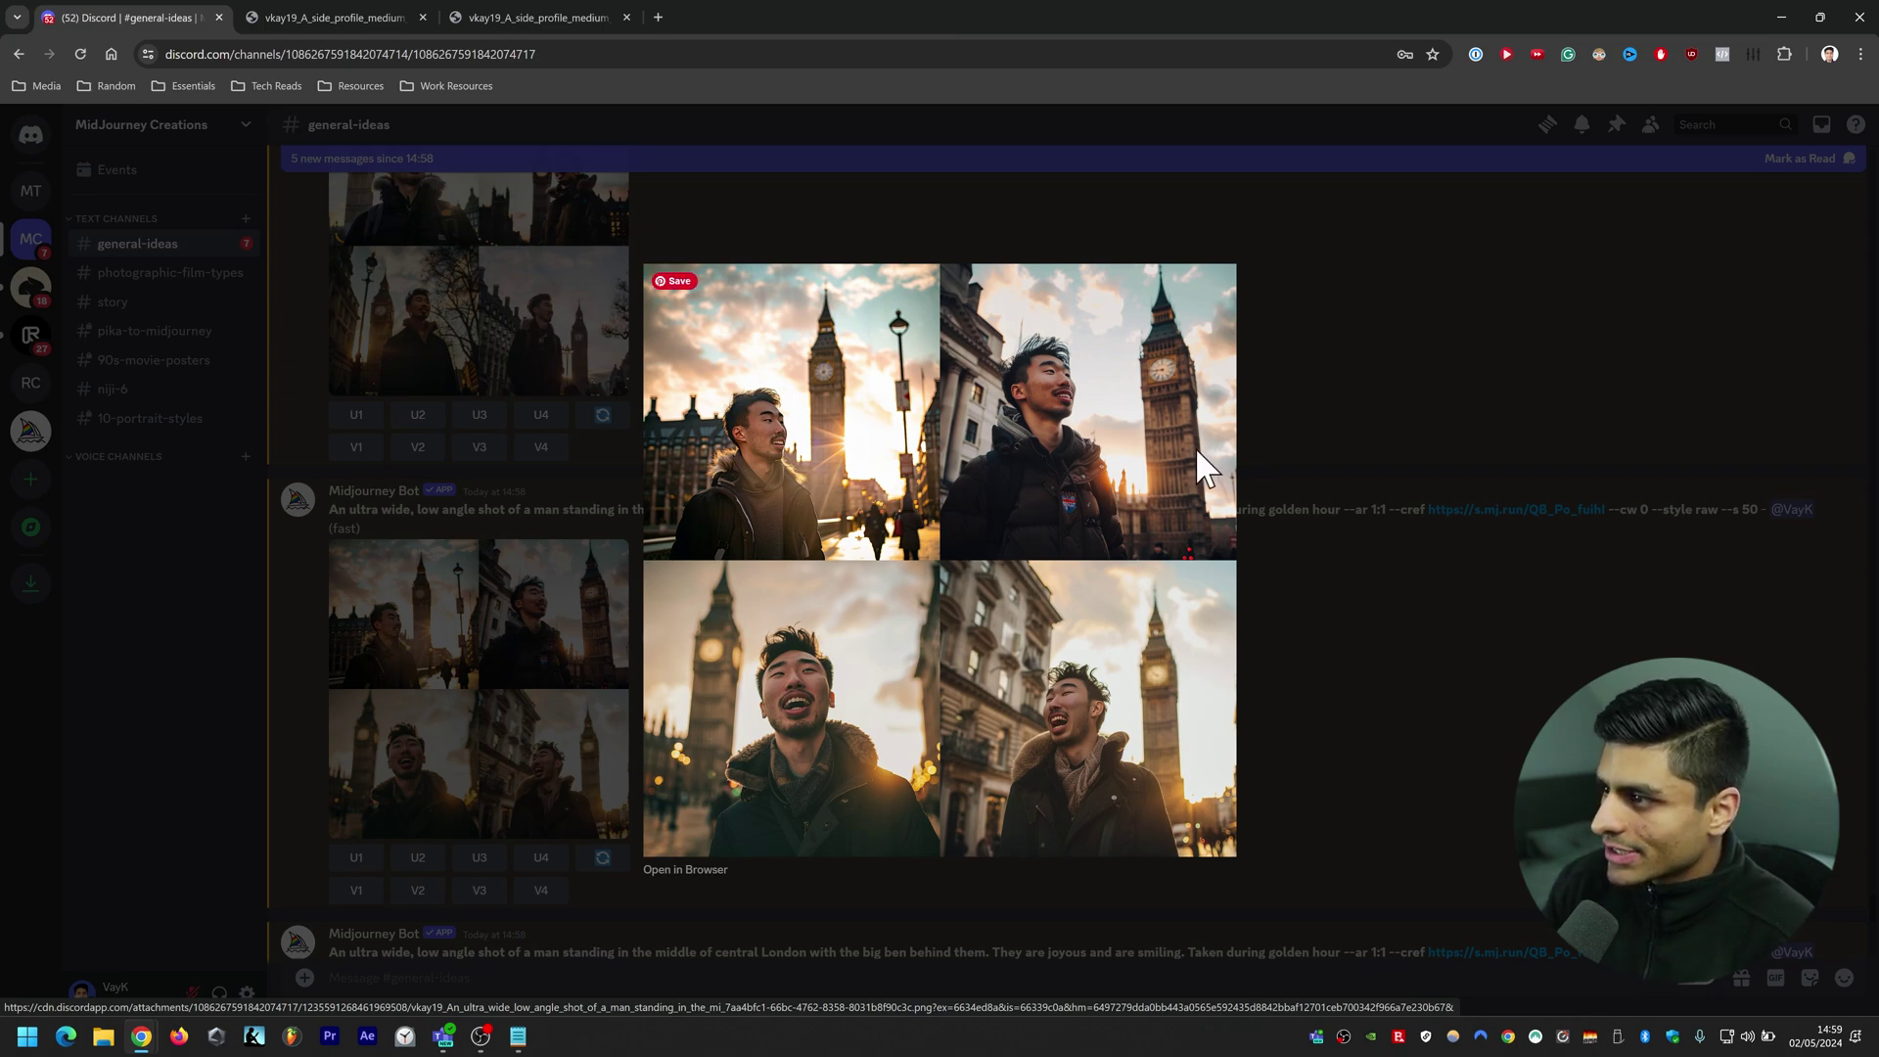
{"action": "left_click", "coordinate": [1377, 637]}
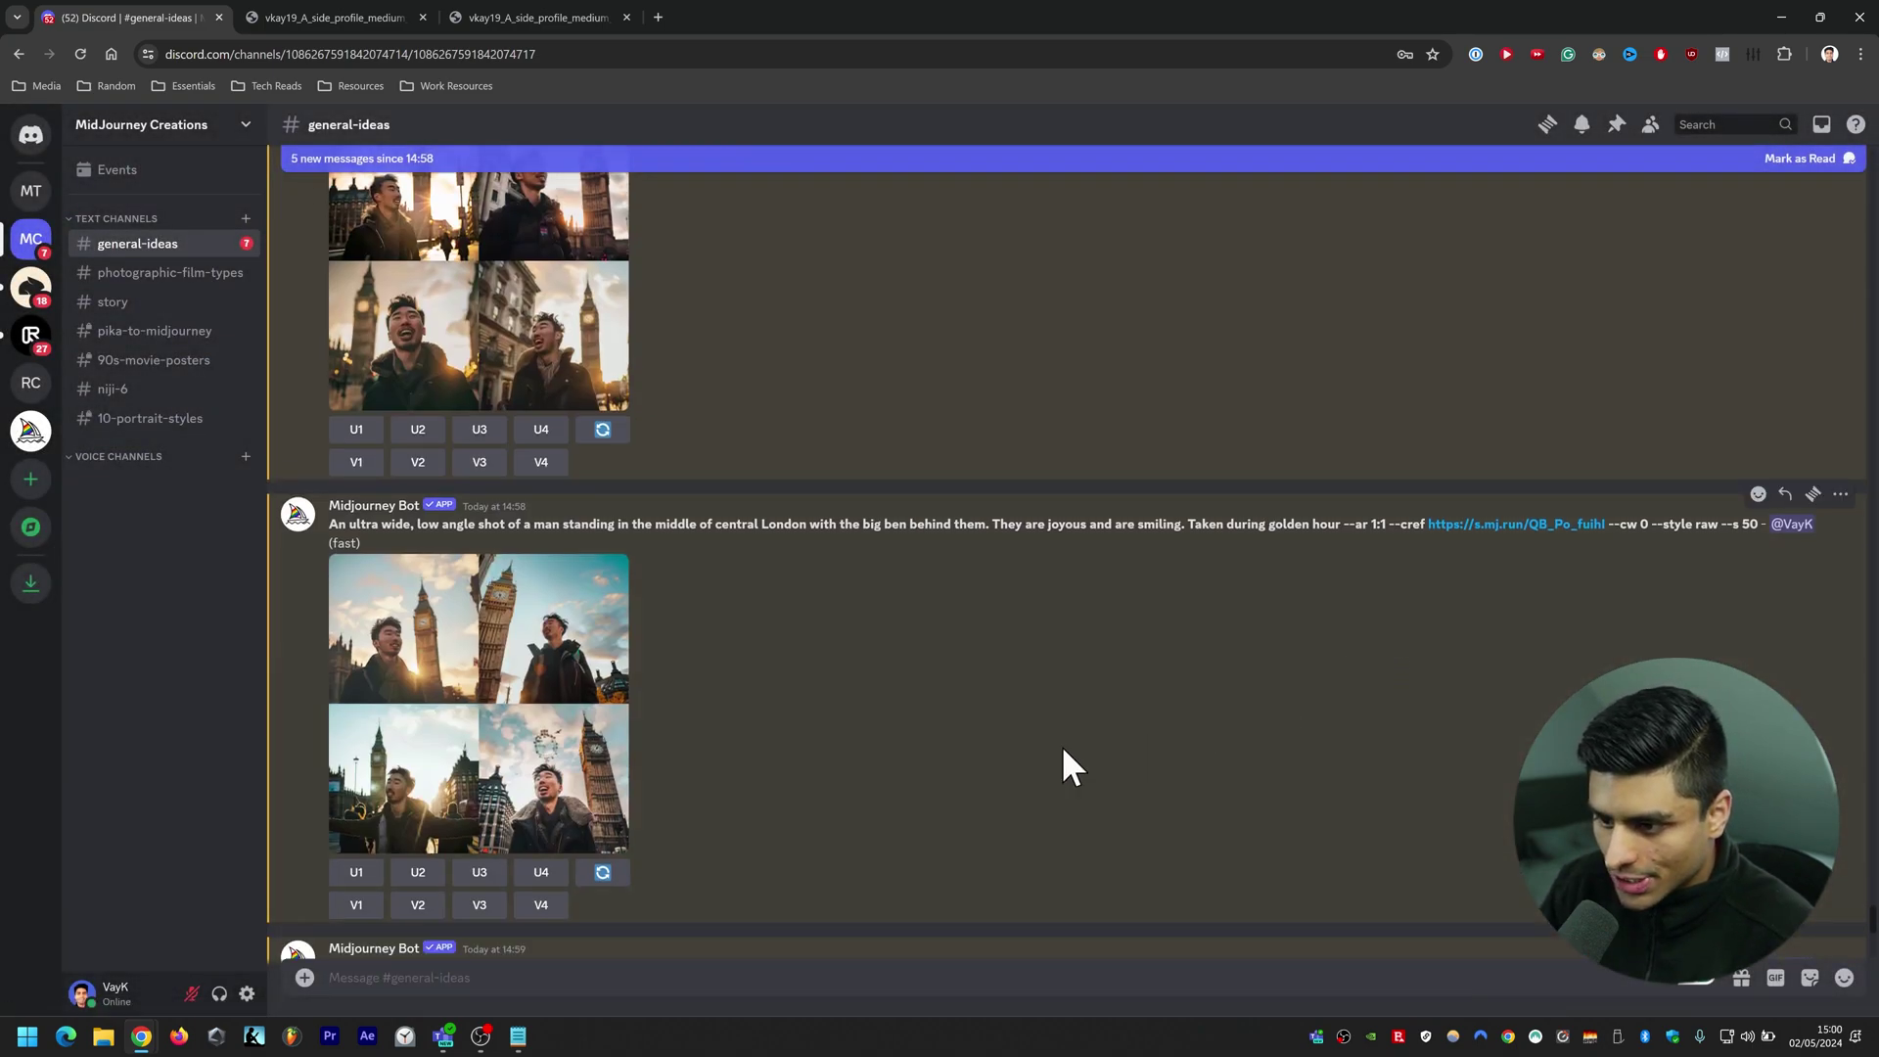
Preview the newer golden-hour London grid, then upscale its Image #1 with U1
{"action": "left_click", "coordinate": [468, 648]}
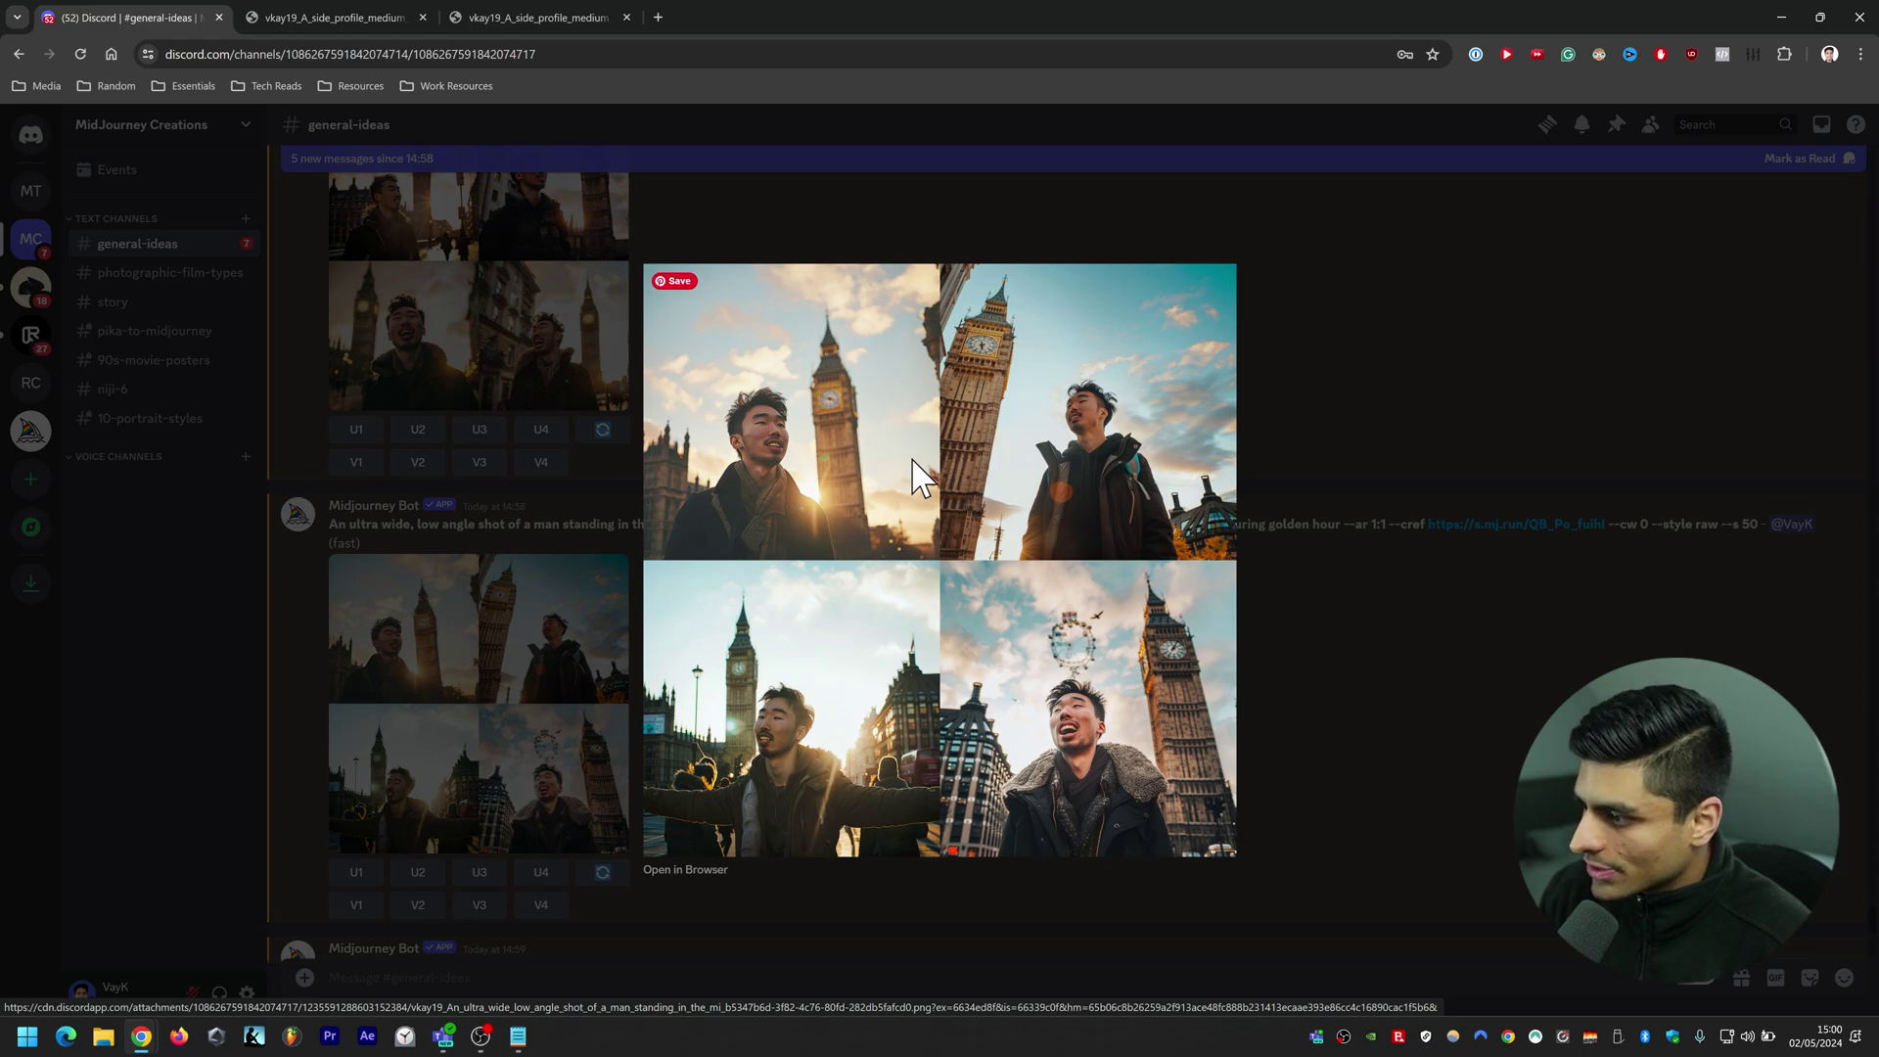
{"action": "left_click", "coordinate": [364, 881]}
{"action": "left_click", "coordinate": [356, 872]}
{"action": "scroll", "coordinate": [1141, 615], "scroll_direction": "down", "scroll_amount": 5}
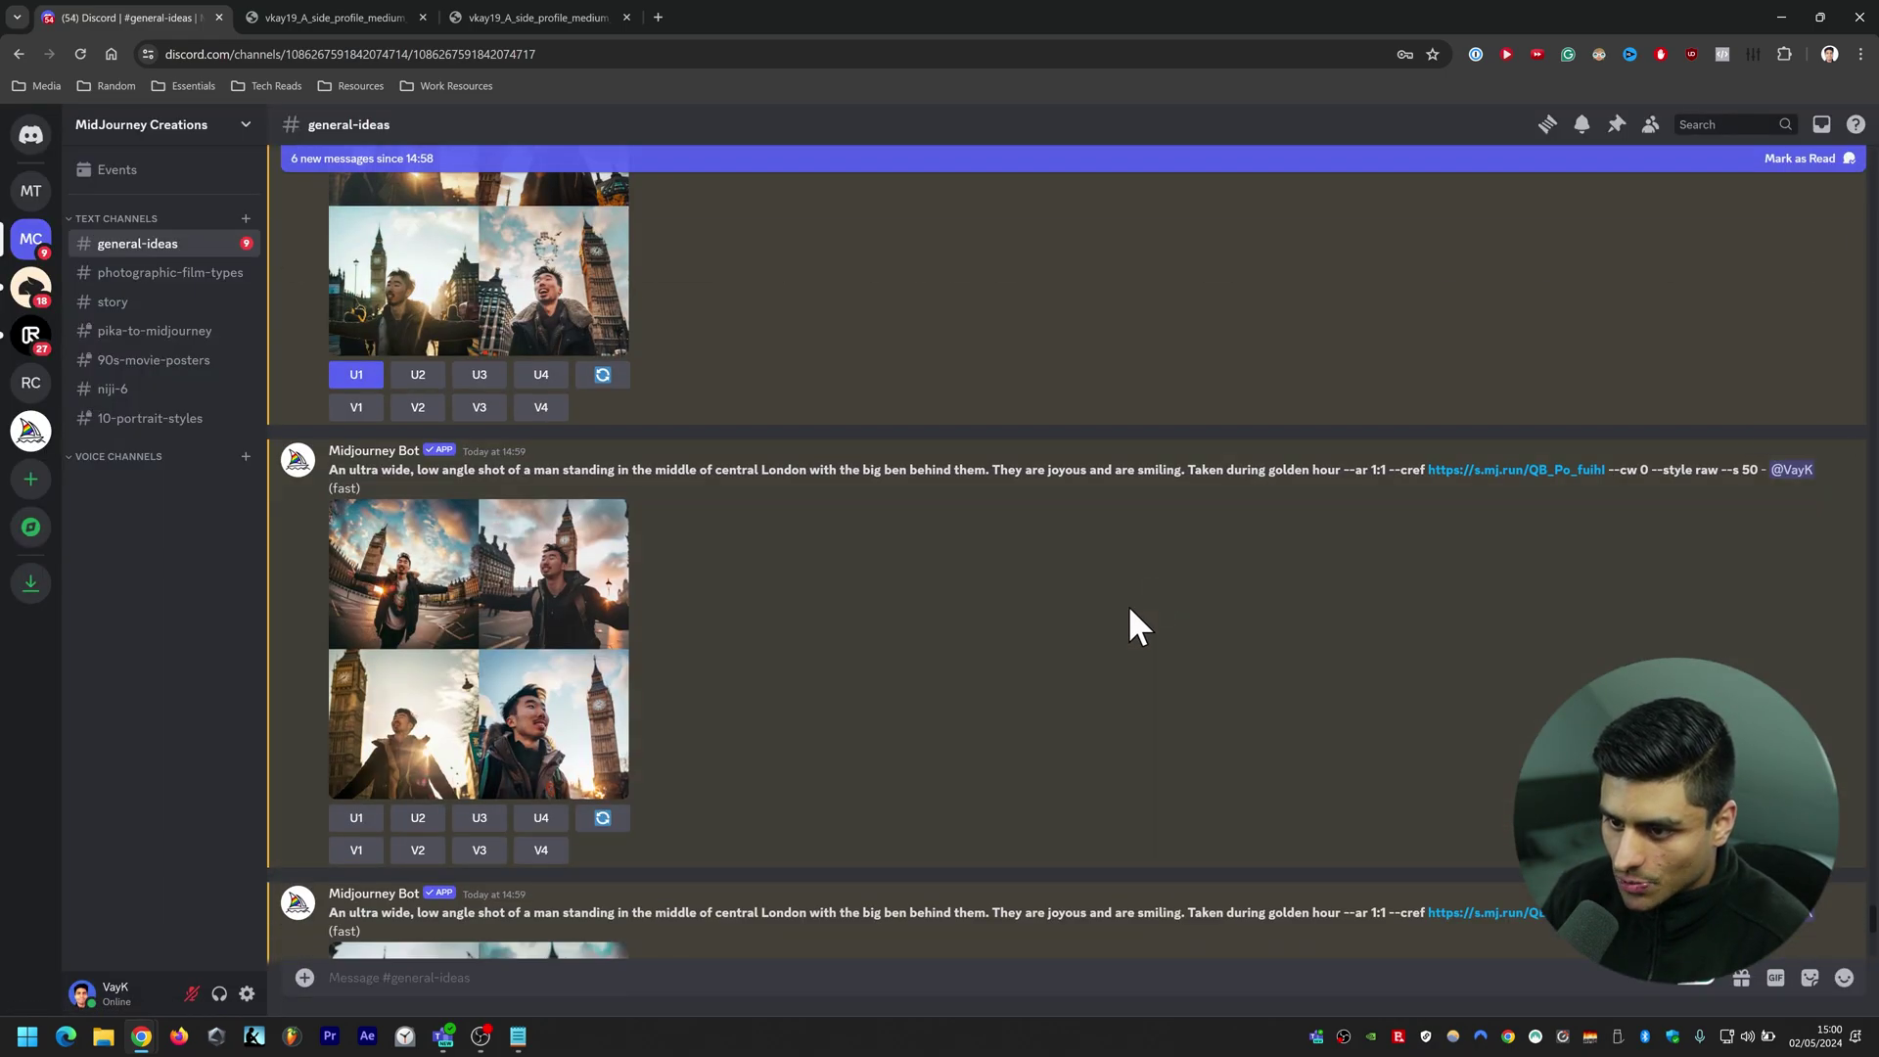
Compare the London grids side by side in the lightbox preview
{"action": "left_click", "coordinate": [362, 585]}
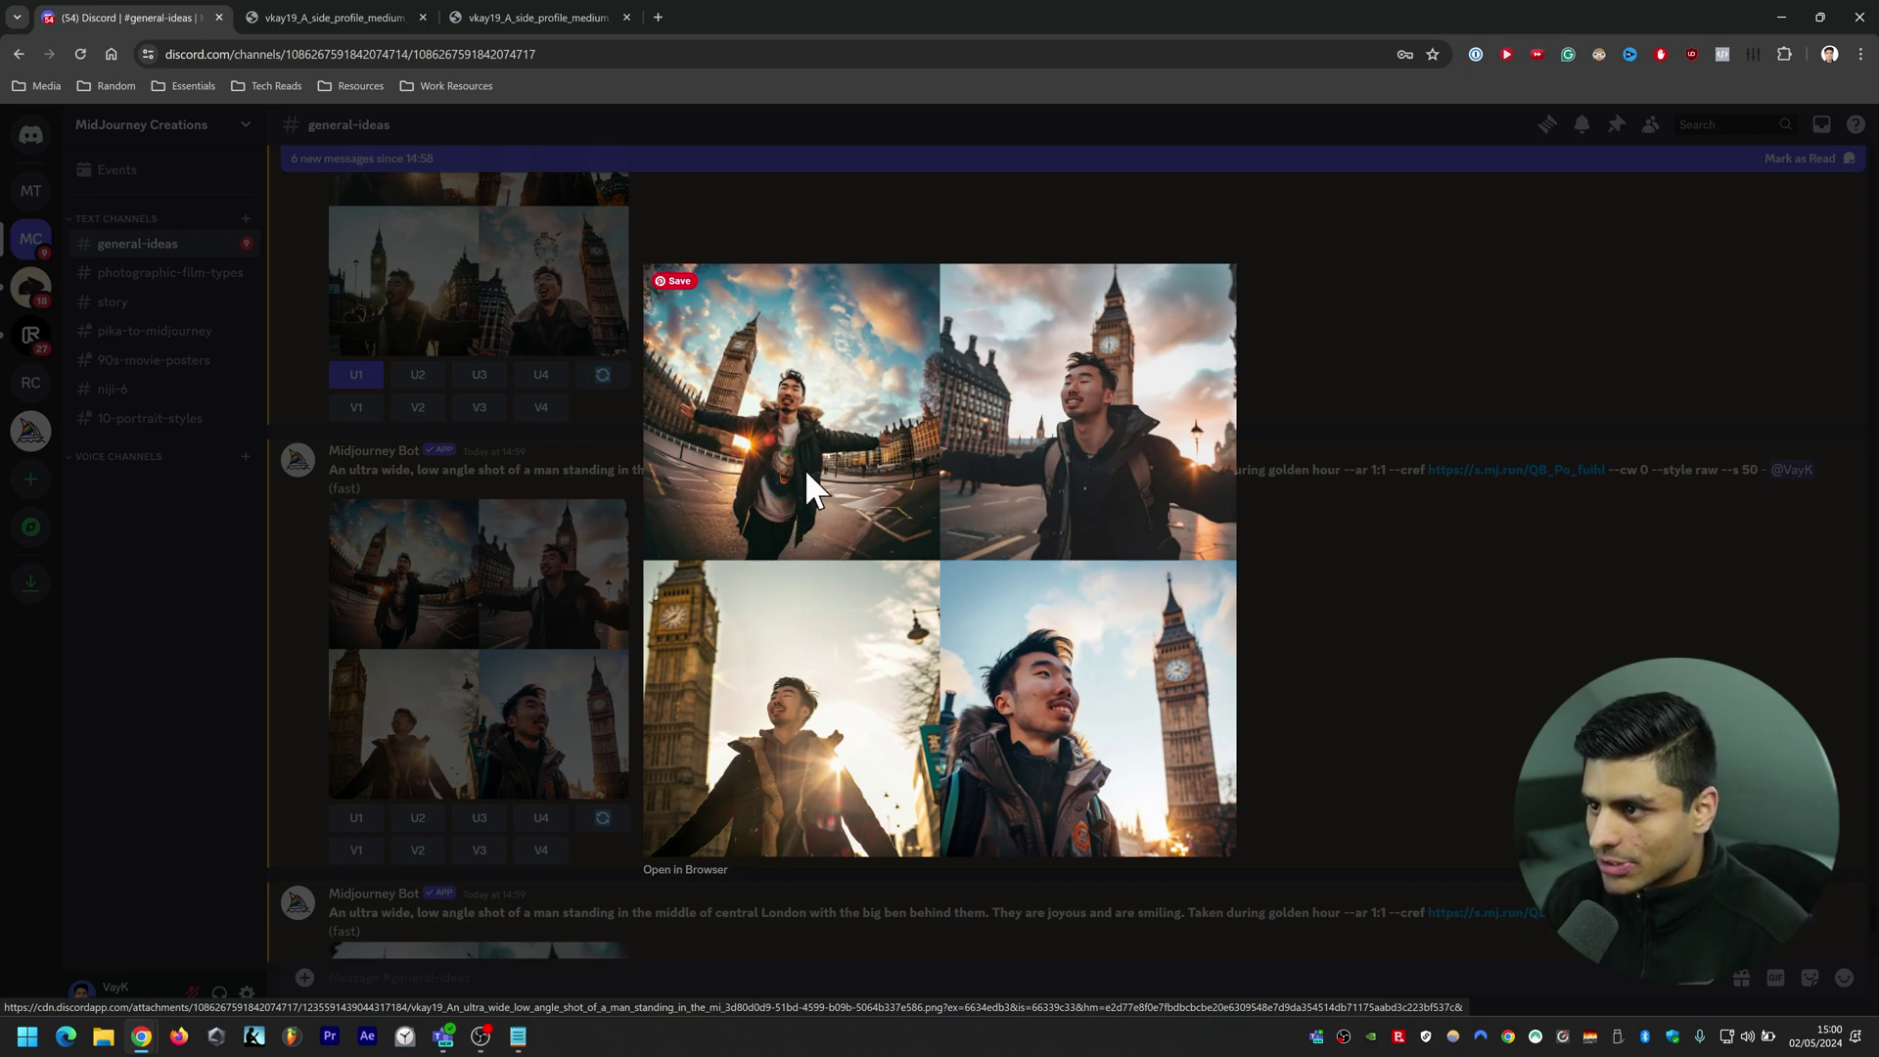
{"action": "key", "text": "Right"}
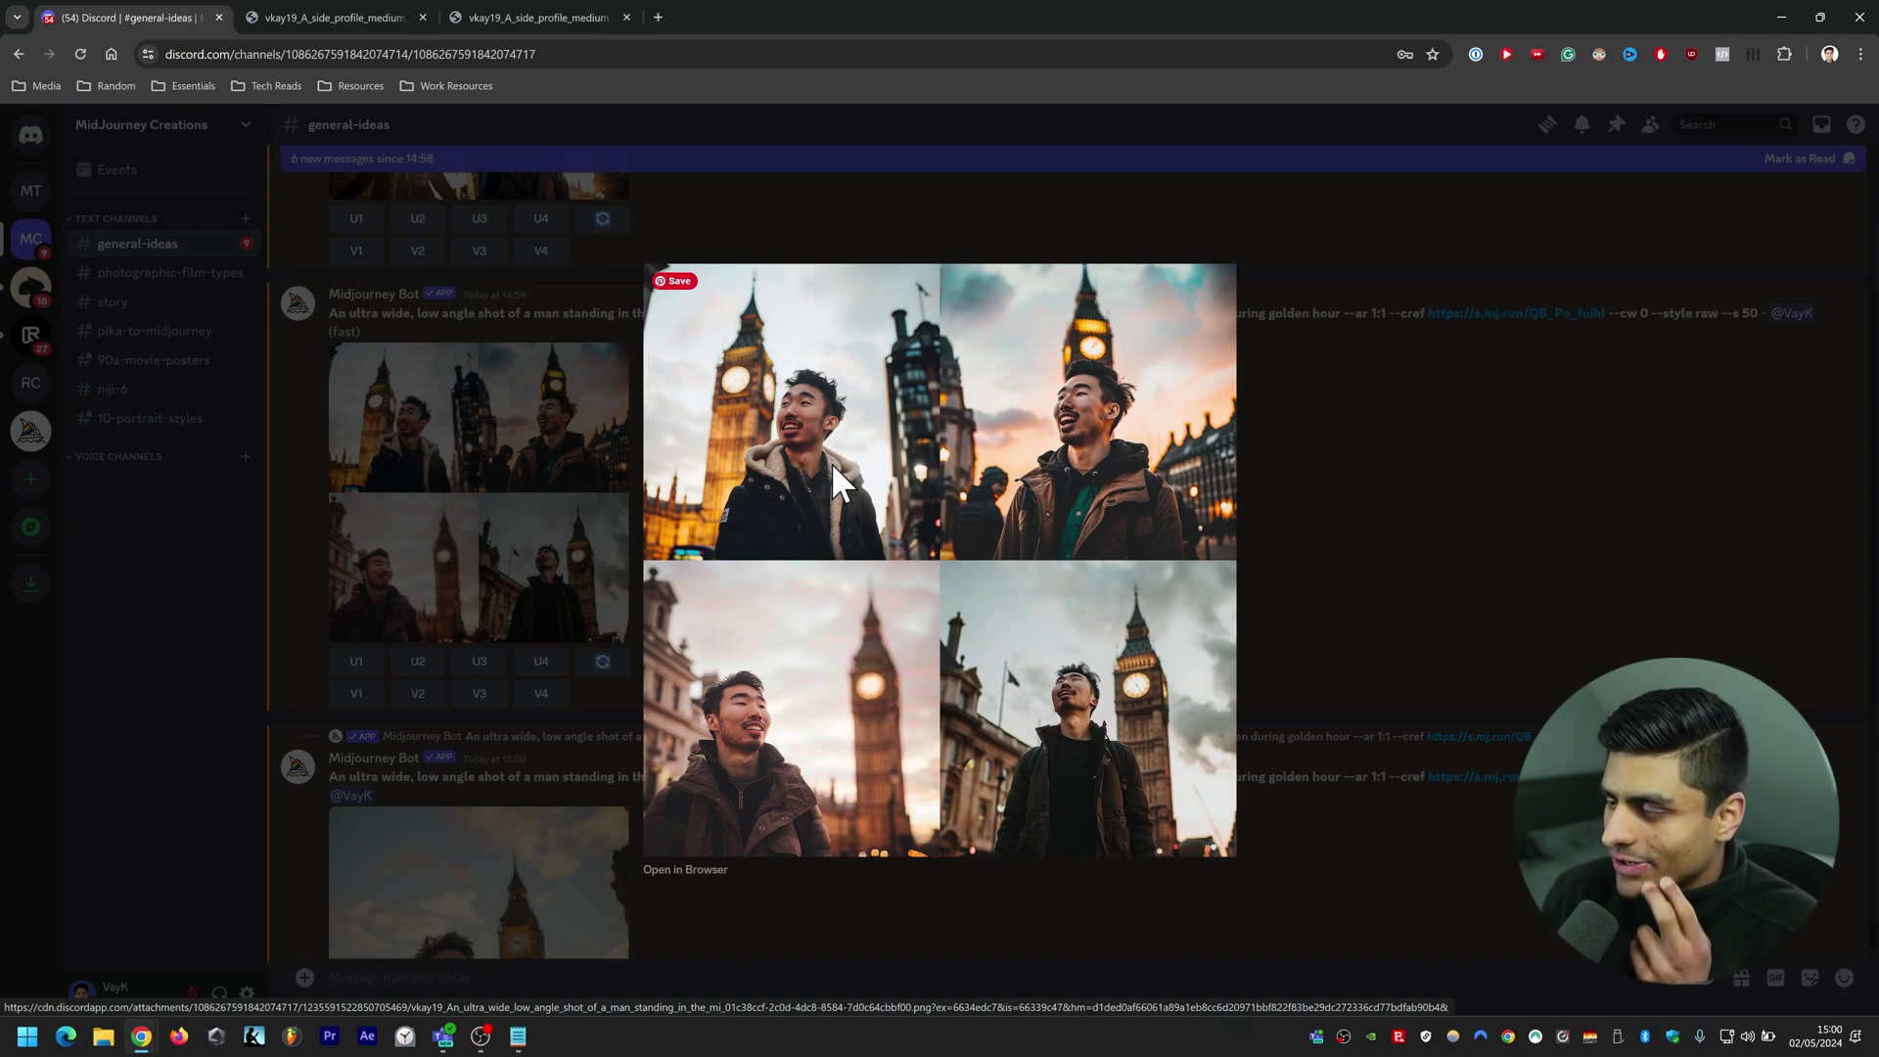
{"action": "left_click", "coordinate": [1499, 567]}
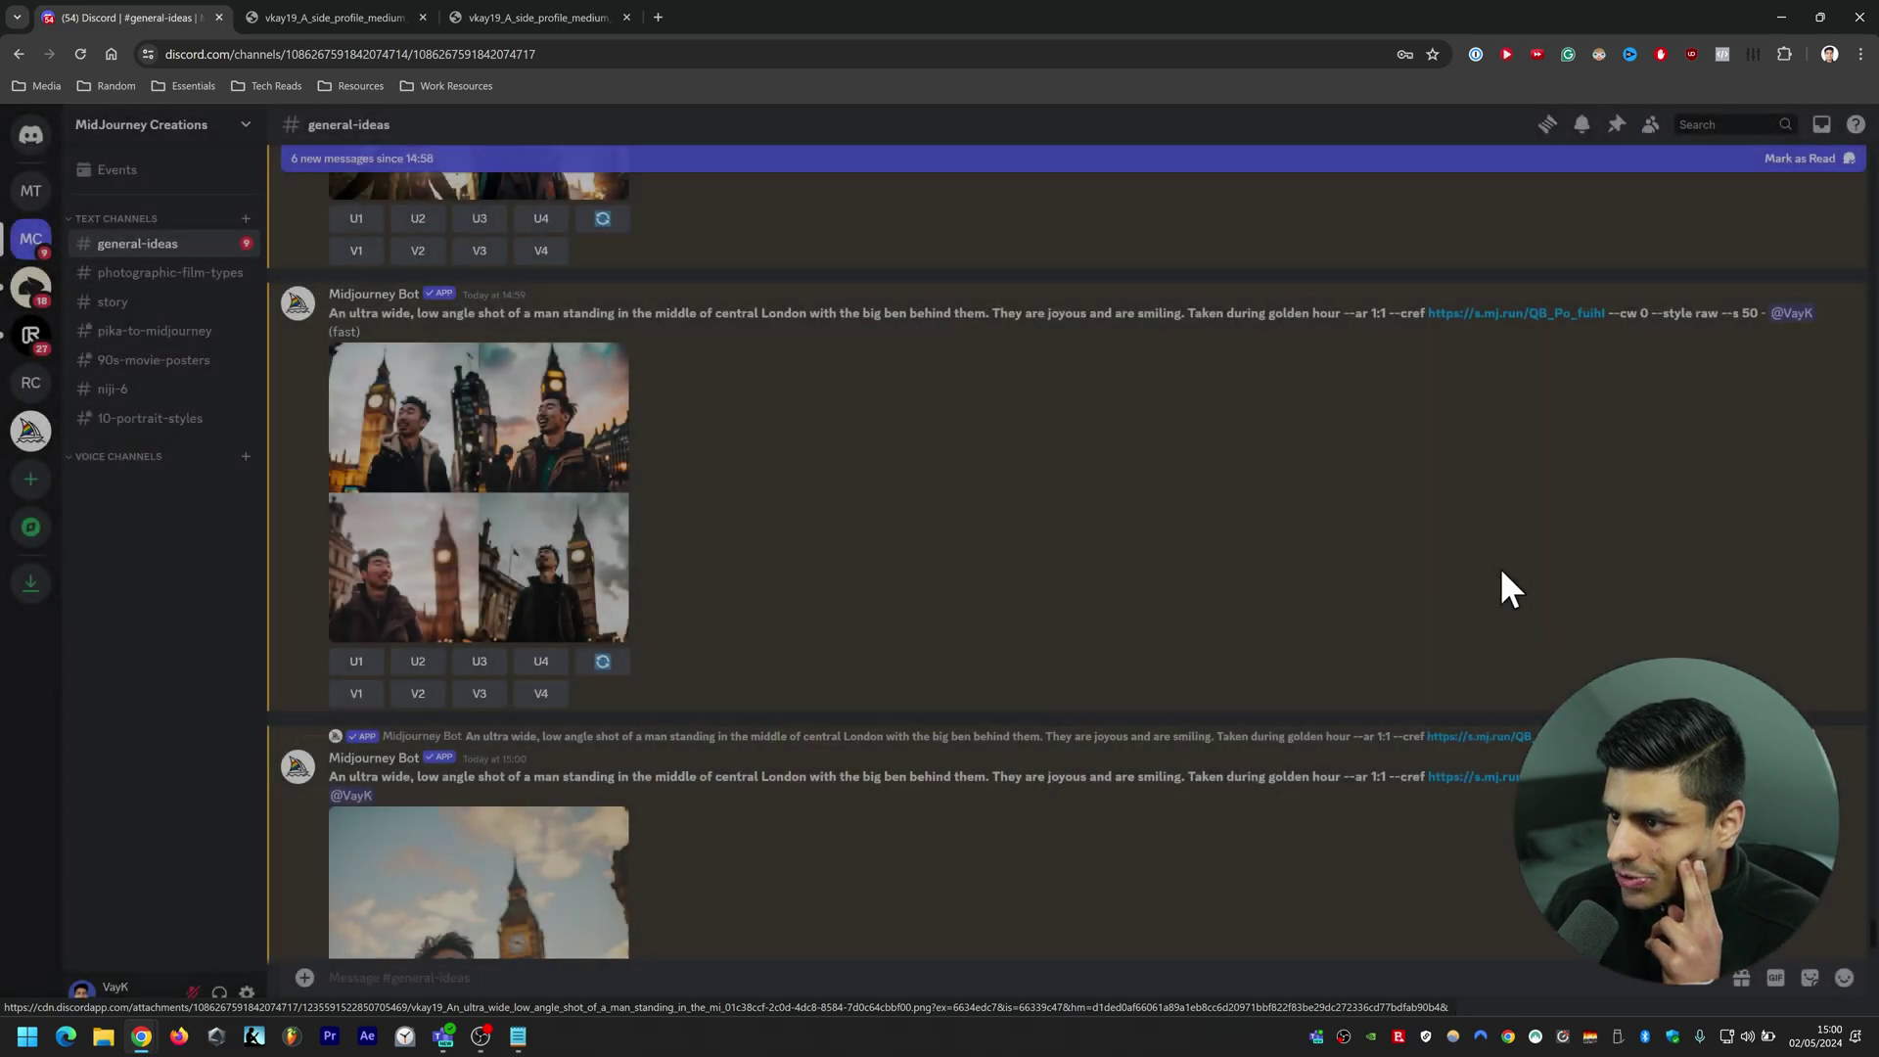
{"action": "scroll", "coordinate": [1498, 567], "scroll_direction": "down", "scroll_amount": 4}
{"action": "scroll", "coordinate": [337, 480], "scroll_direction": "up", "scroll_amount": 4}
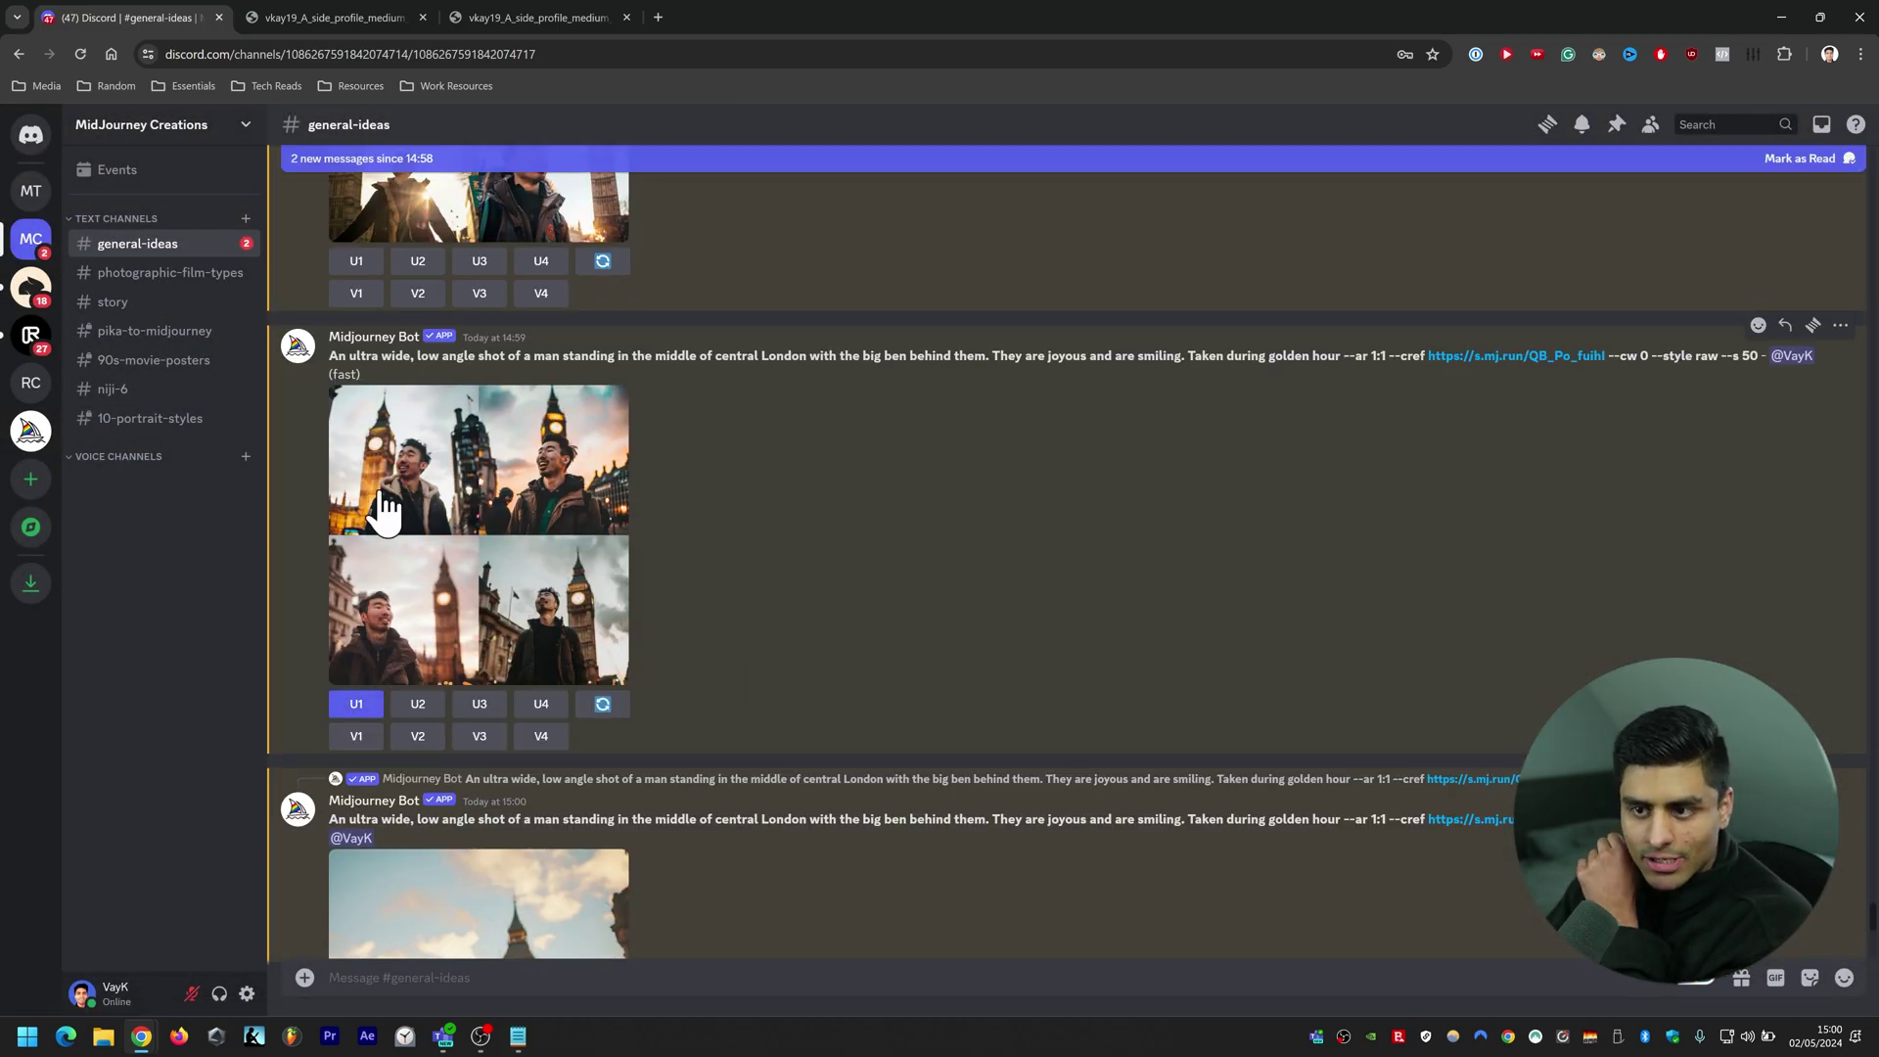
{"action": "scroll", "coordinate": [1040, 629], "scroll_direction": "down", "scroll_amount": 8}
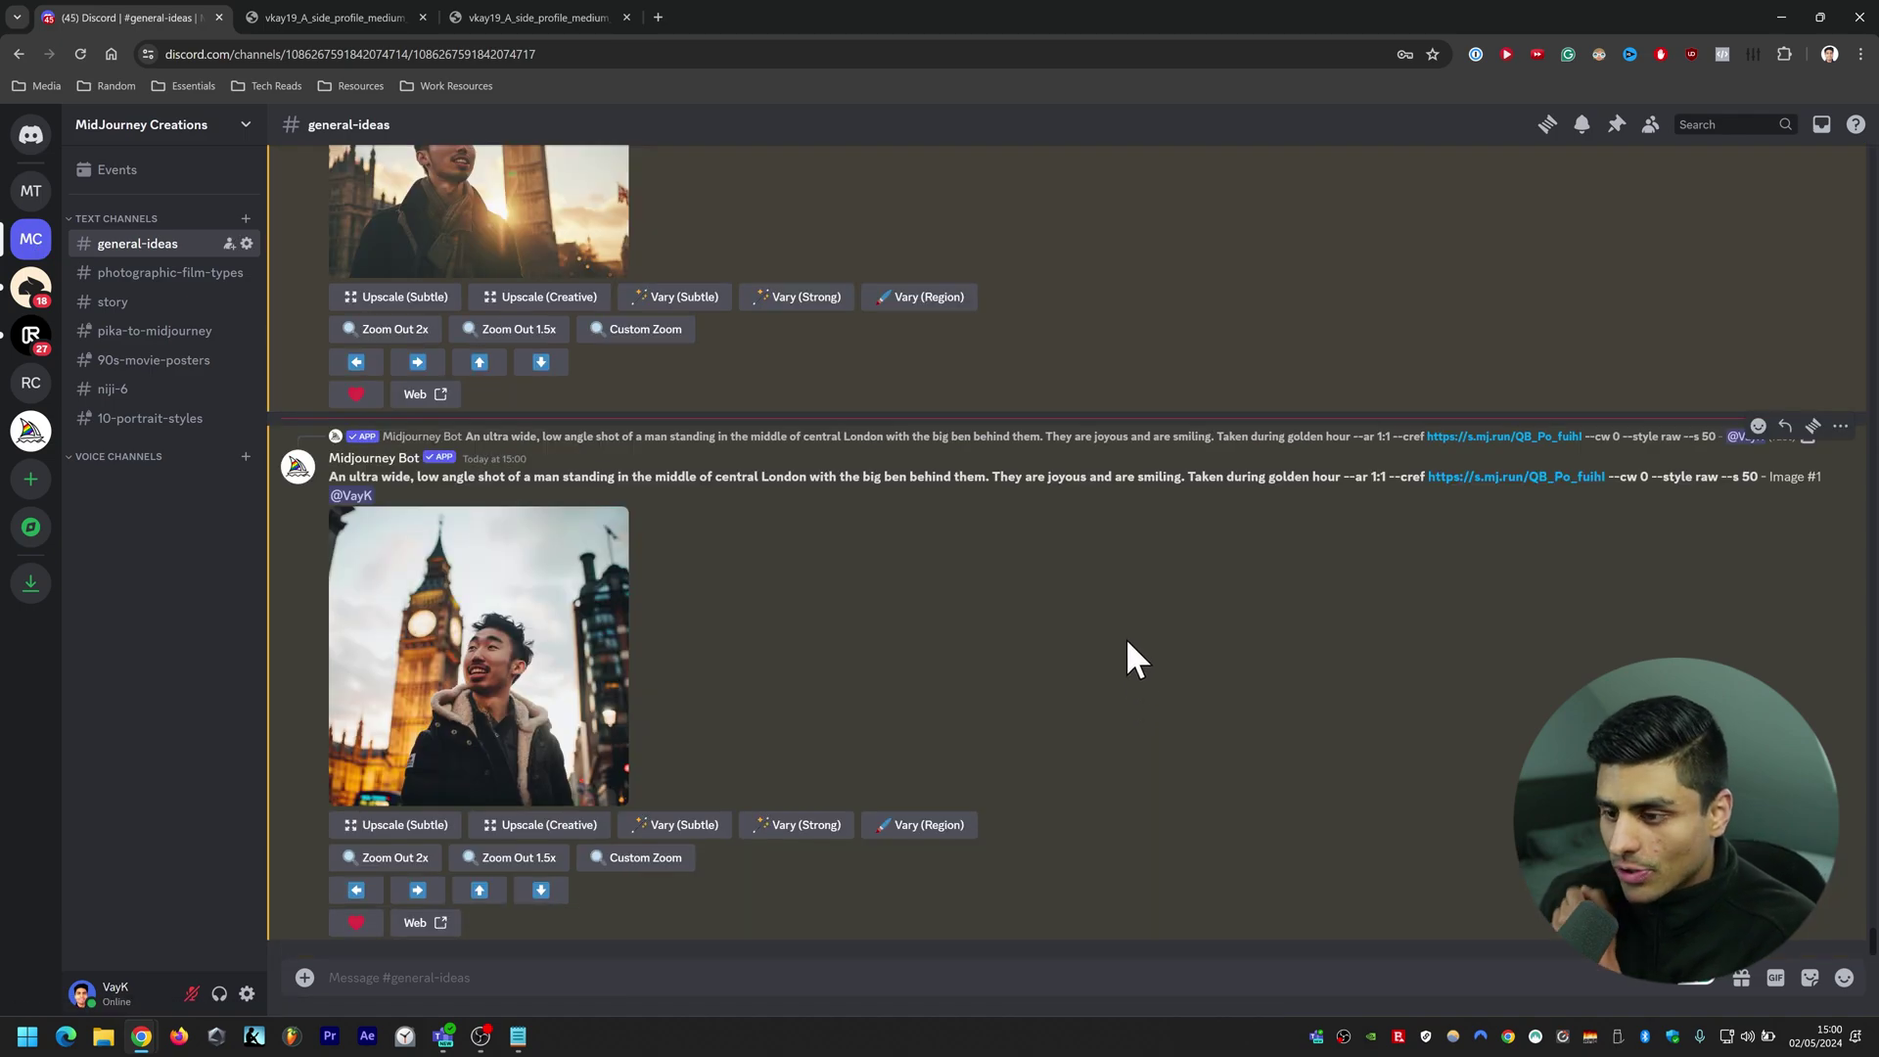
{"action": "scroll", "coordinate": [1103, 663], "scroll_direction": "up", "scroll_amount": 4}
{"action": "scroll", "coordinate": [1102, 648], "scroll_direction": "down", "scroll_amount": 3}
Inspect the upscaled smiling Big Ben portrait at full size
{"action": "left_click", "coordinate": [576, 705]}
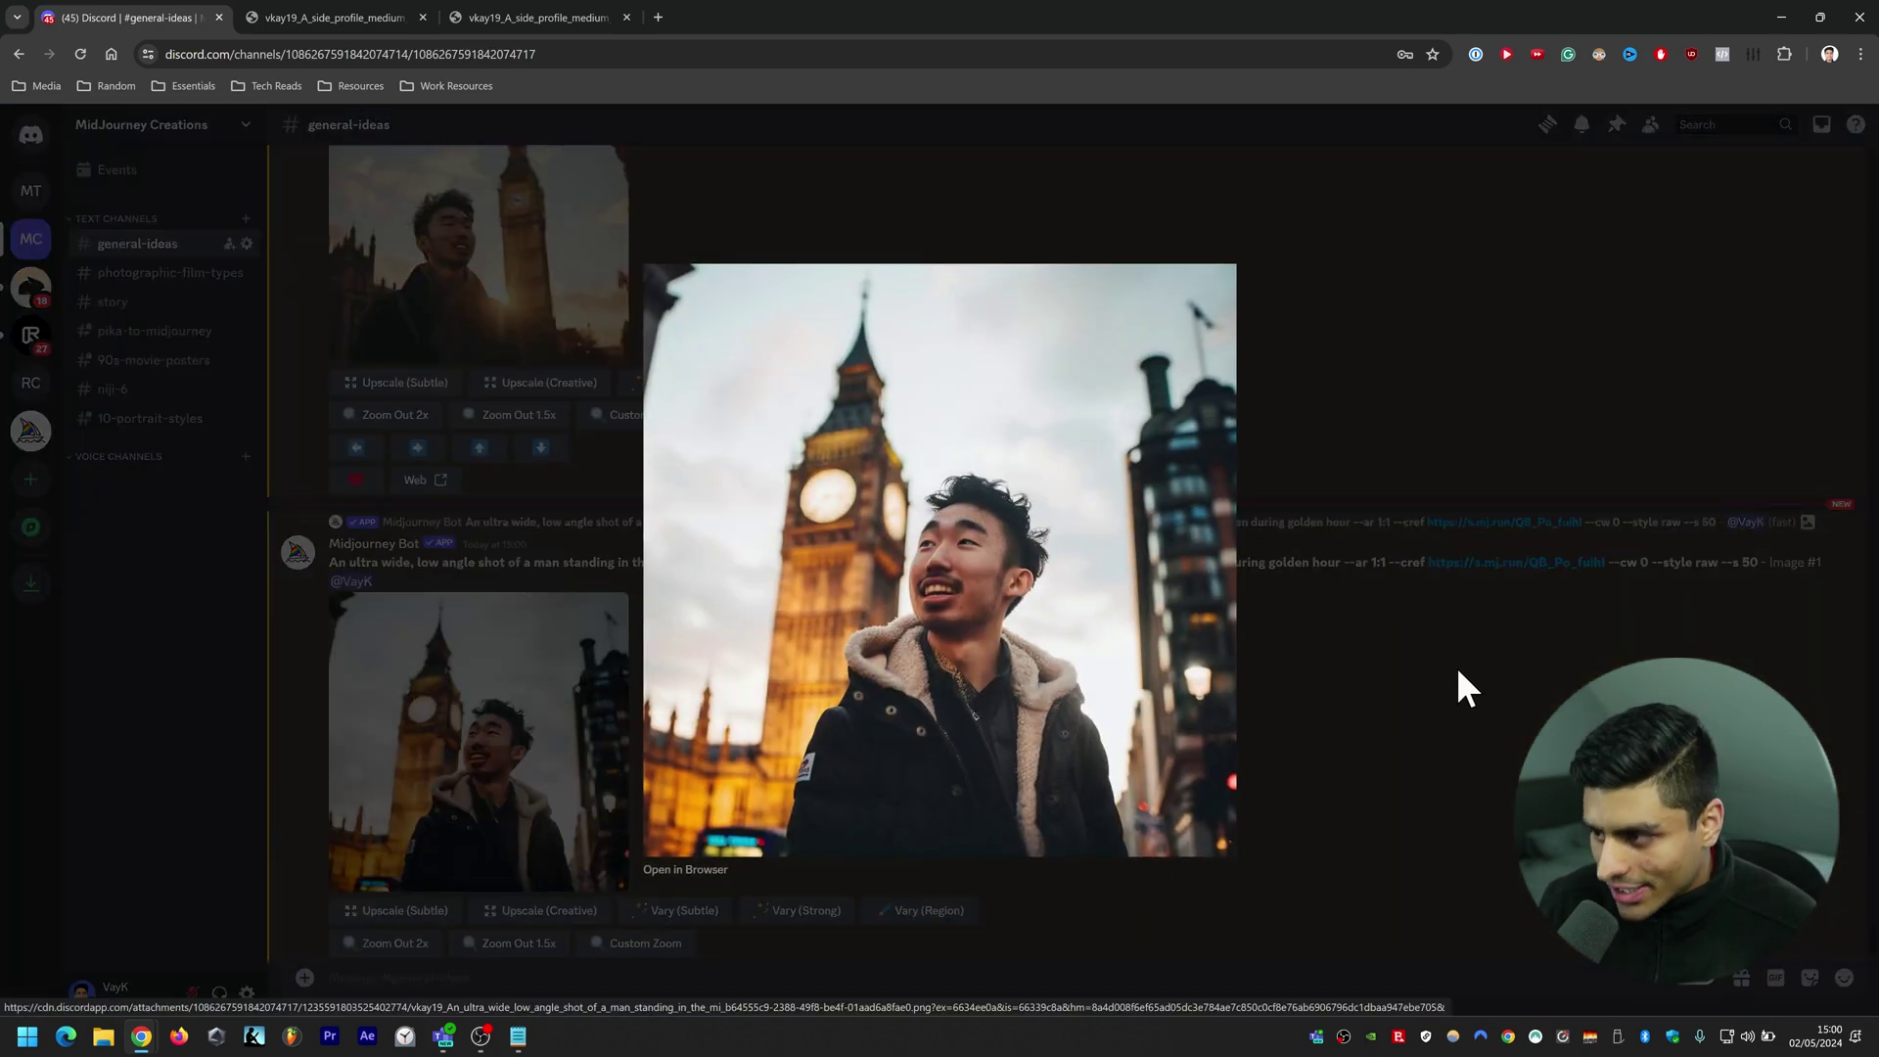
{"action": "left_click", "coordinate": [1143, 644]}
{"action": "scroll", "coordinate": [839, 768], "scroll_direction": "up", "scroll_amount": 3}
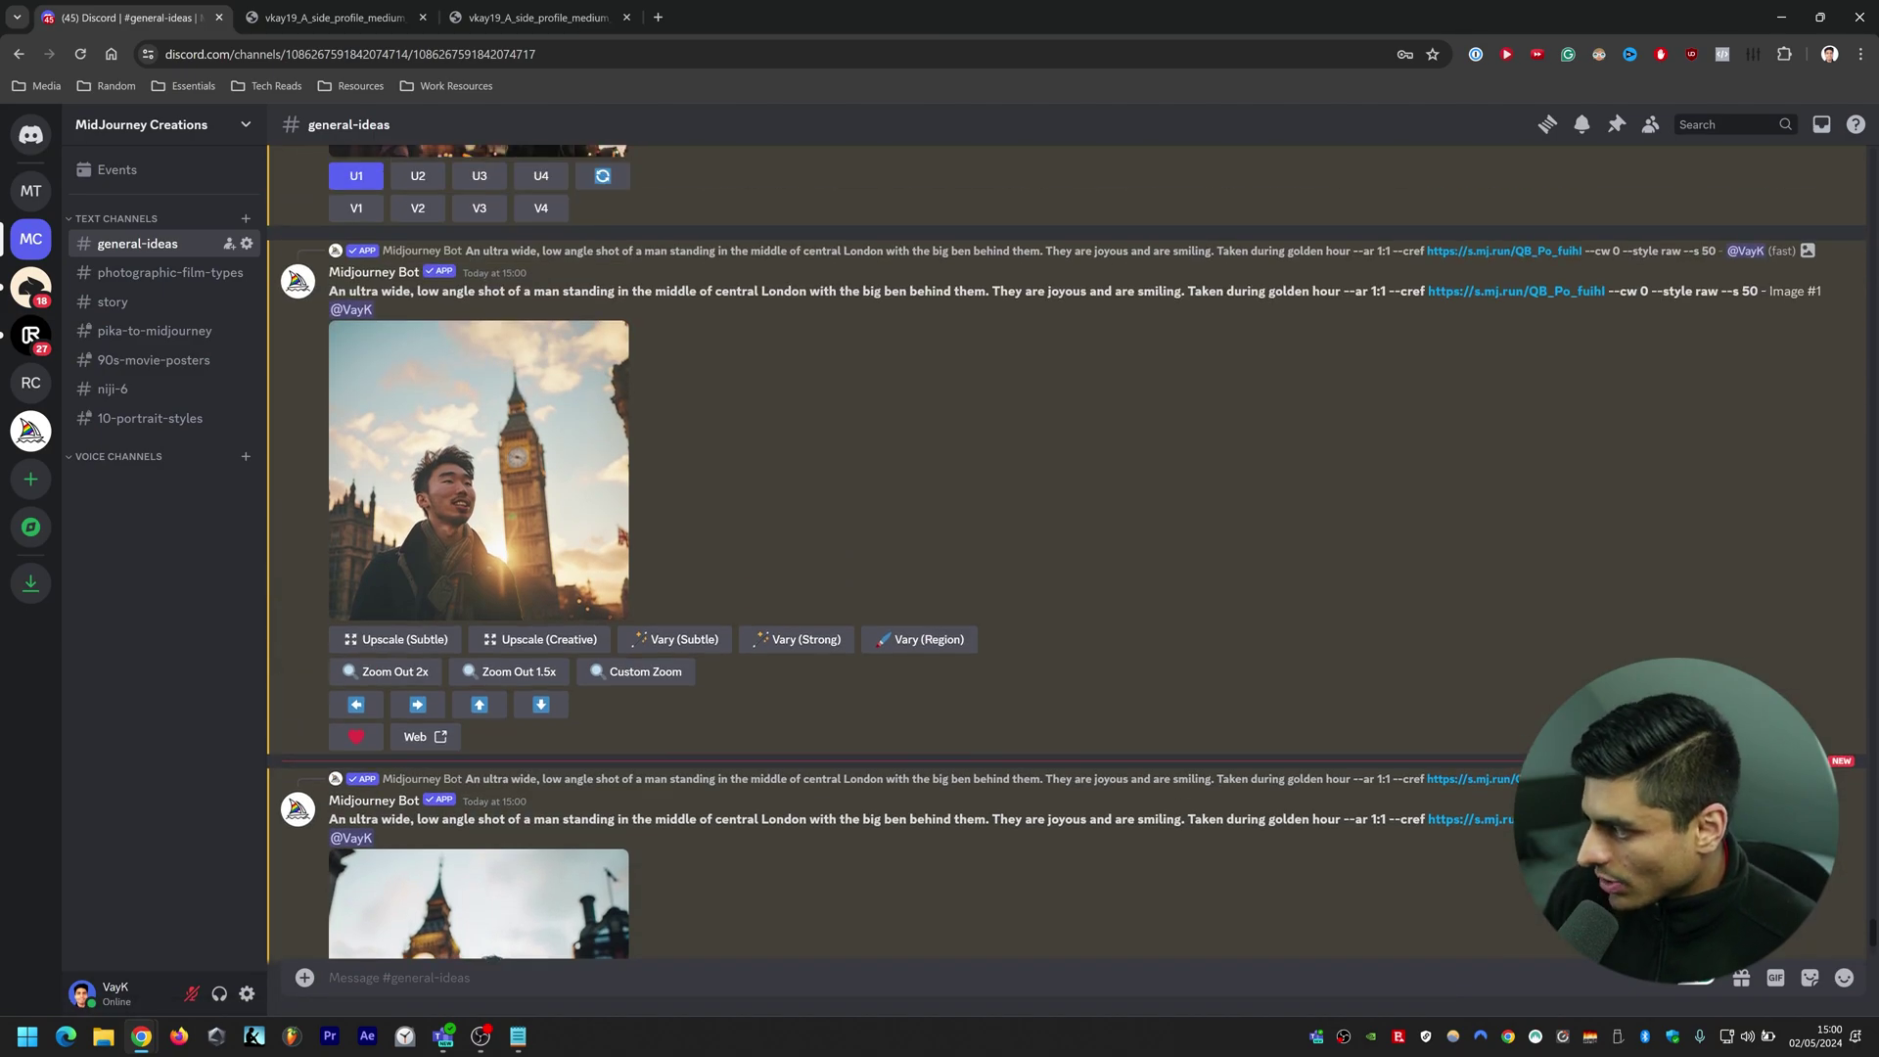
{"action": "scroll", "coordinate": [839, 768], "scroll_direction": "down", "scroll_amount": 4}
{"action": "scroll", "coordinate": [453, 734], "scroll_direction": "up", "scroll_amount": 5}
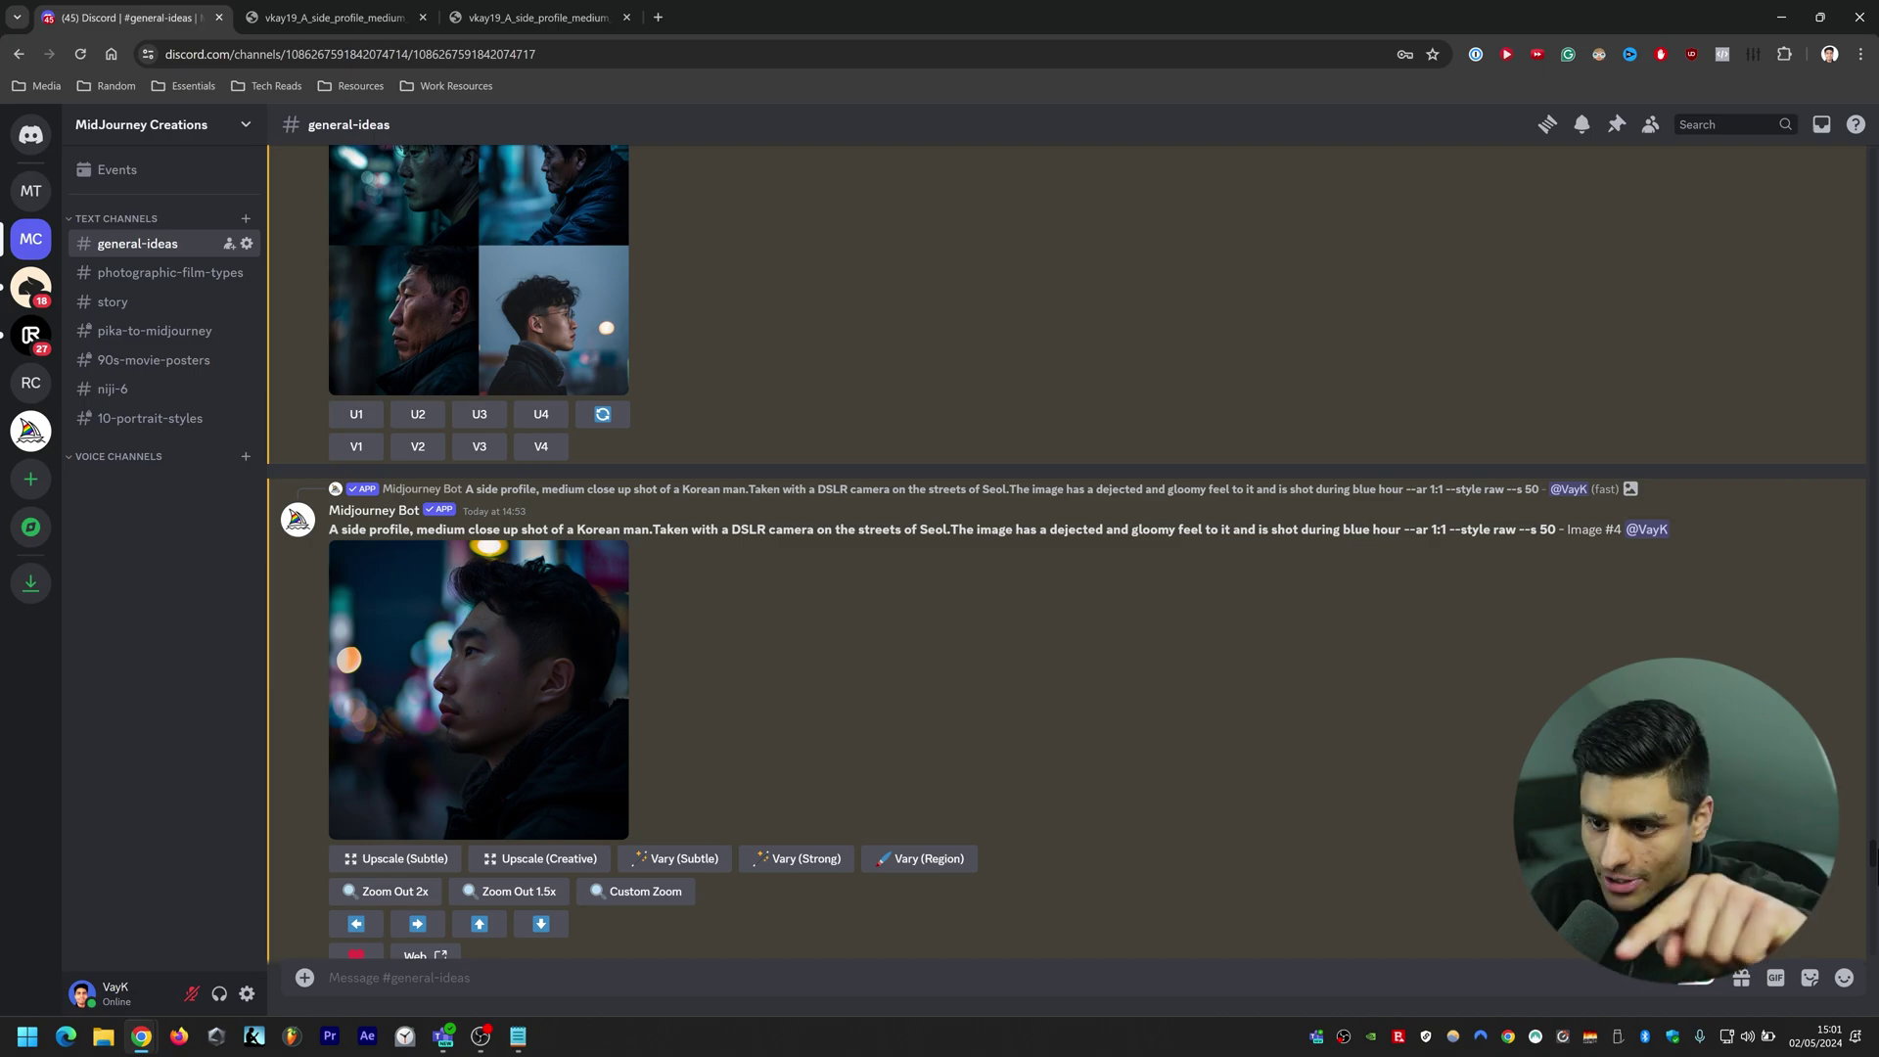
Scroll back to the gloomy Seoul side-profile upscale for reference, then return down
{"action": "scroll", "coordinate": [1066, 553], "scroll_direction": "down", "scroll_amount": 5}
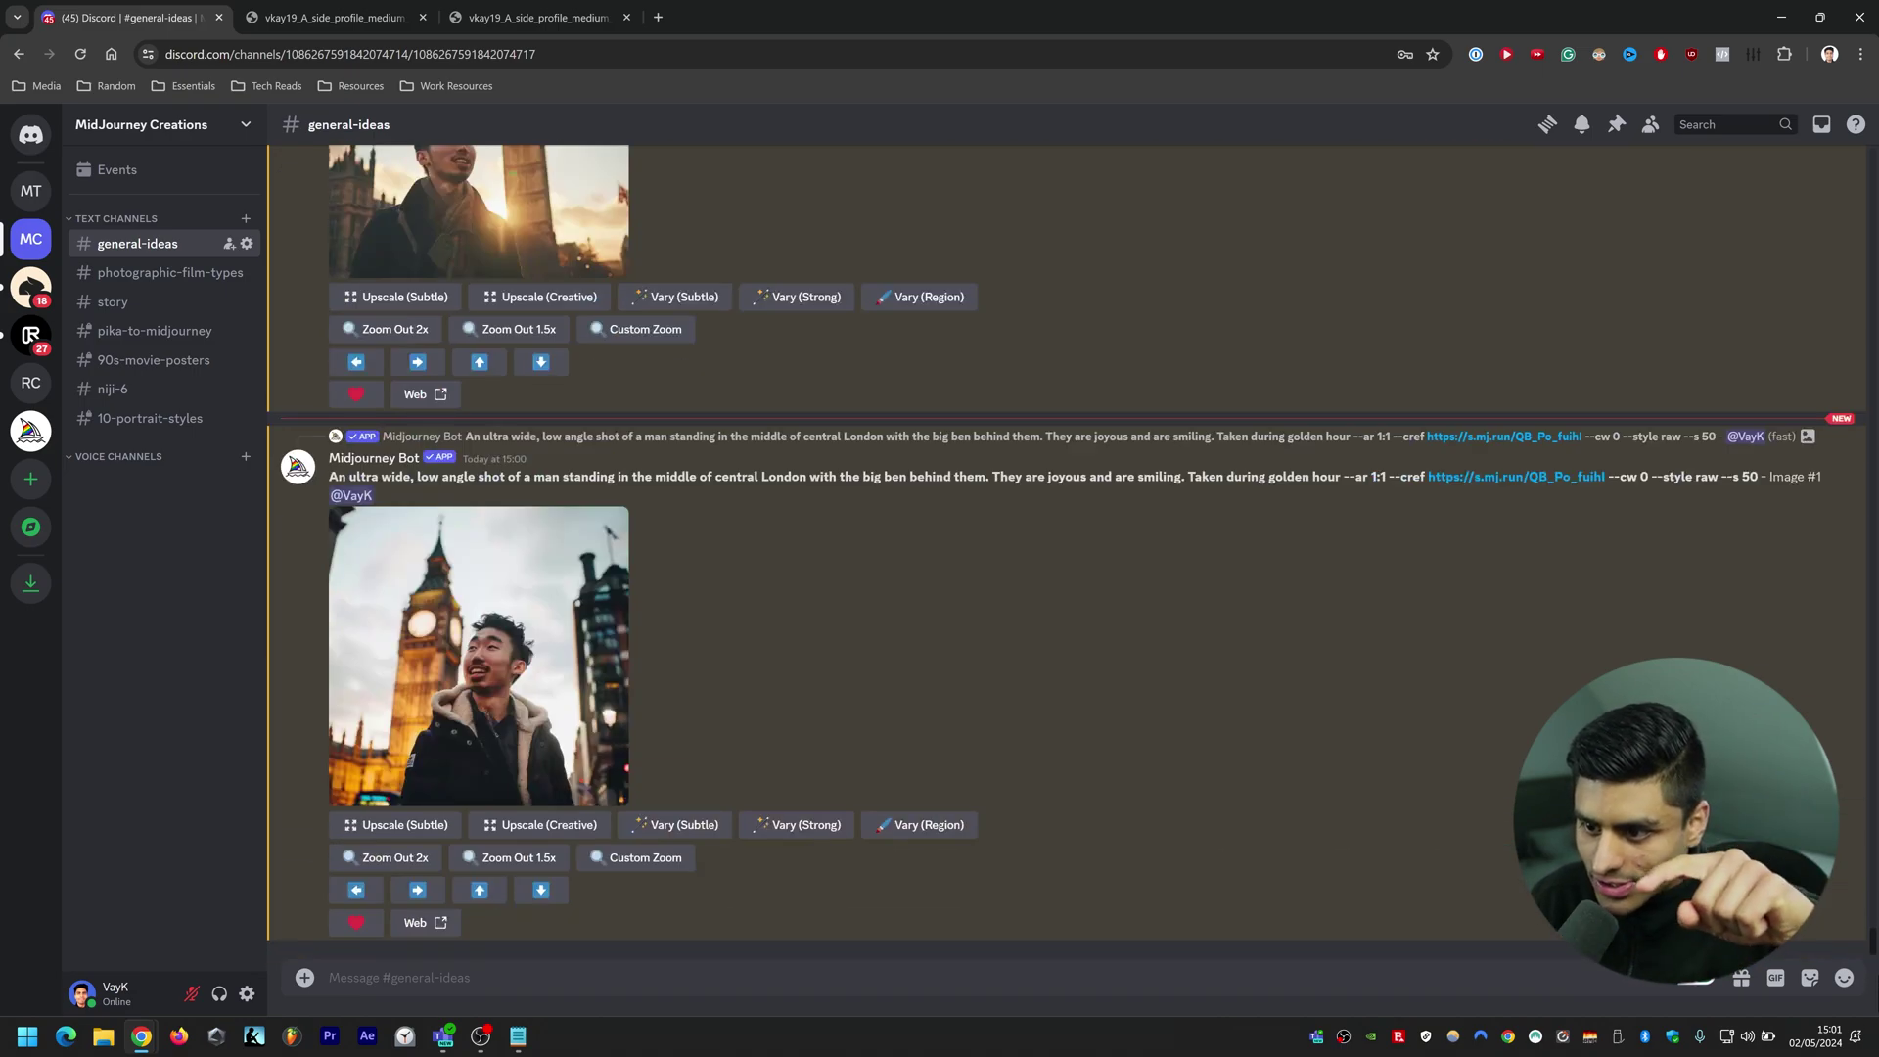
{"action": "scroll", "coordinate": [1067, 553], "scroll_direction": "up", "scroll_amount": 5}
{"action": "scroll", "coordinate": [1067, 553], "scroll_direction": "up", "scroll_amount": 10}
{"action": "scroll", "coordinate": [1067, 553], "scroll_direction": "up", "scroll_amount": 1}
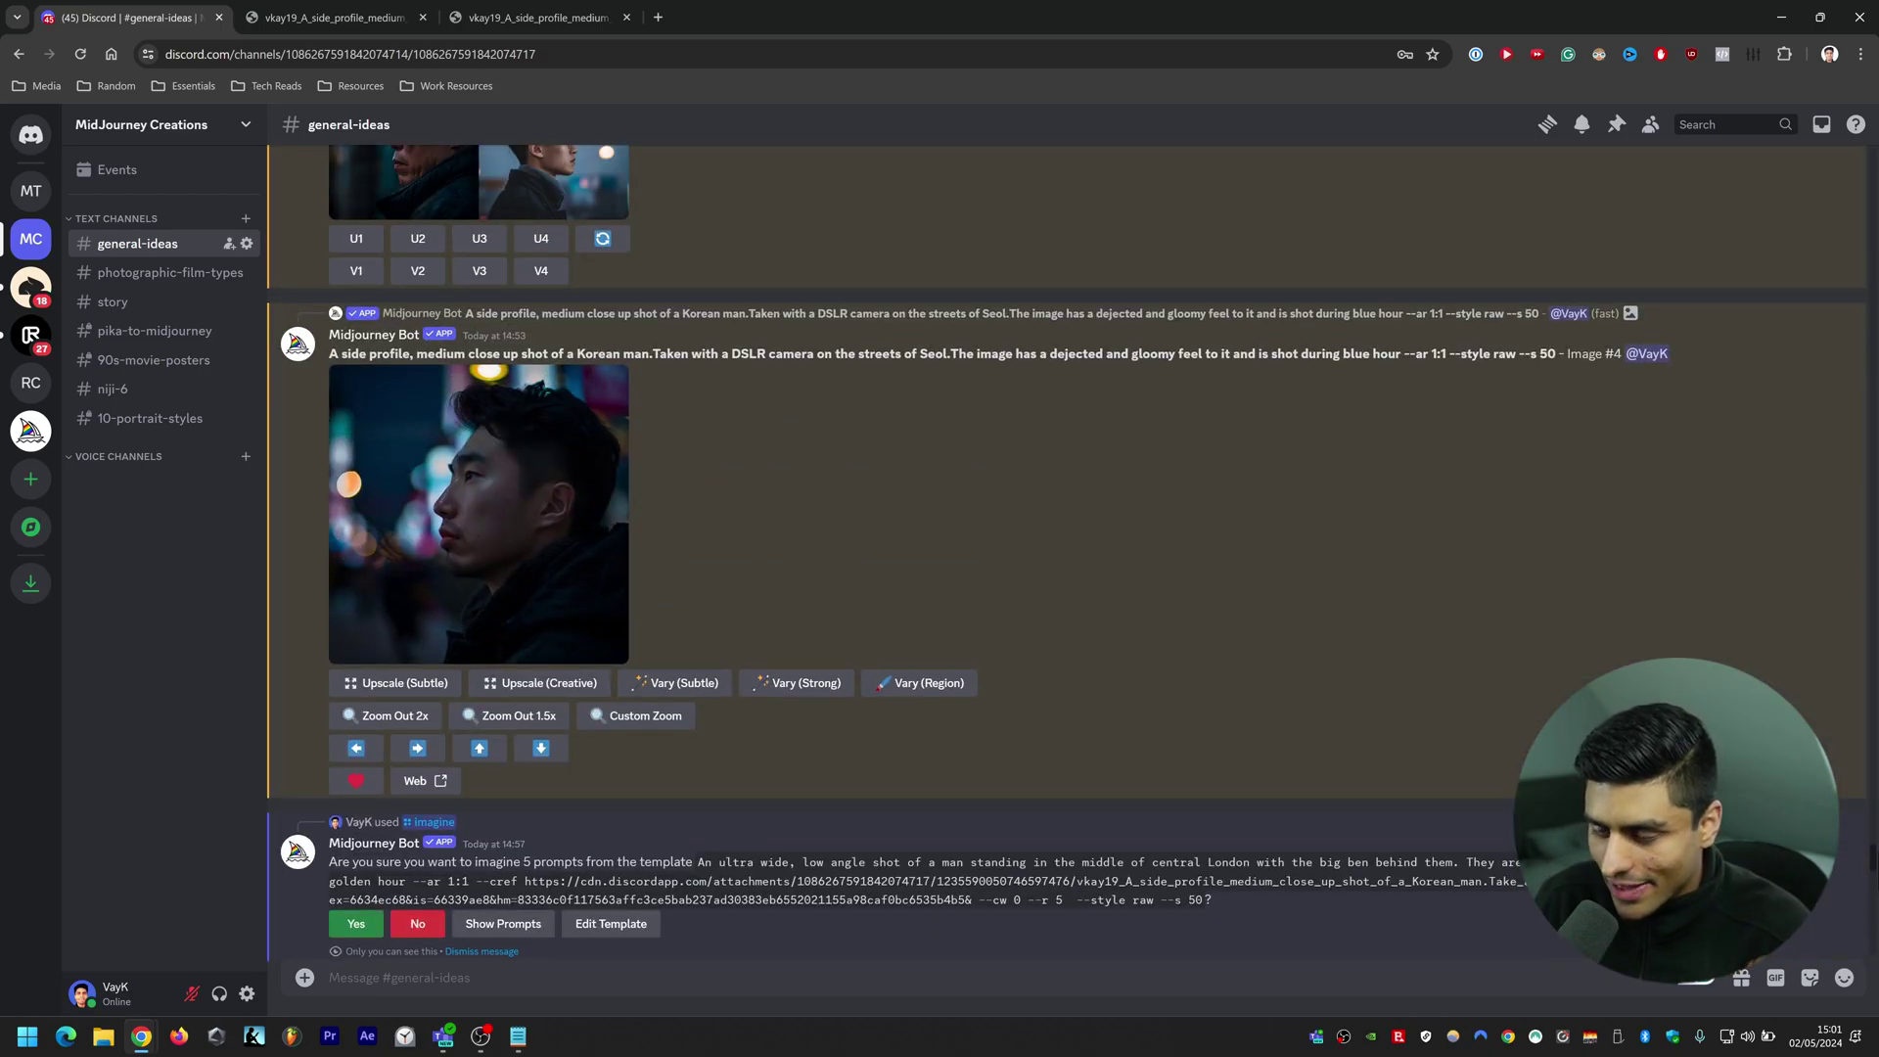
{"action": "scroll", "coordinate": [1067, 553], "scroll_direction": "down", "scroll_amount": 15}
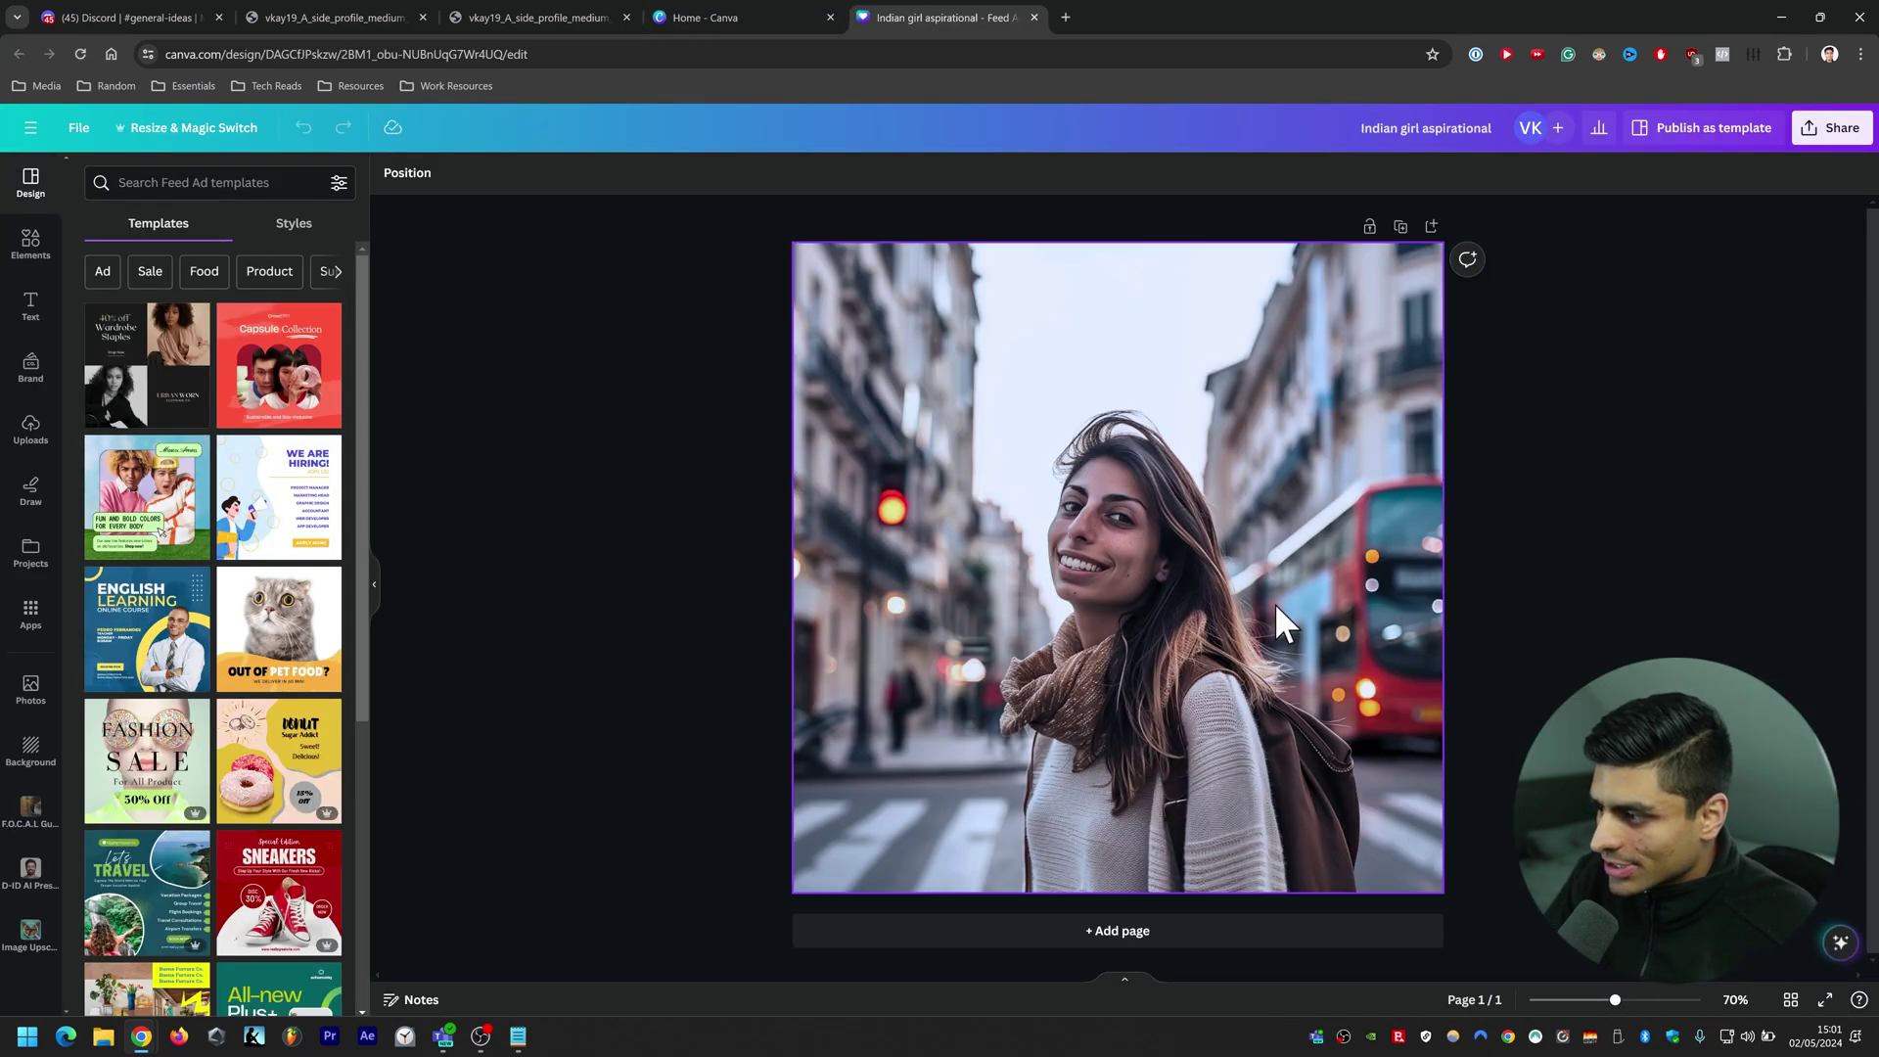
Delete the woman's street photo and paste in the copied Seoul side-profile portrait
{"action": "left_click", "coordinate": [1275, 605]}
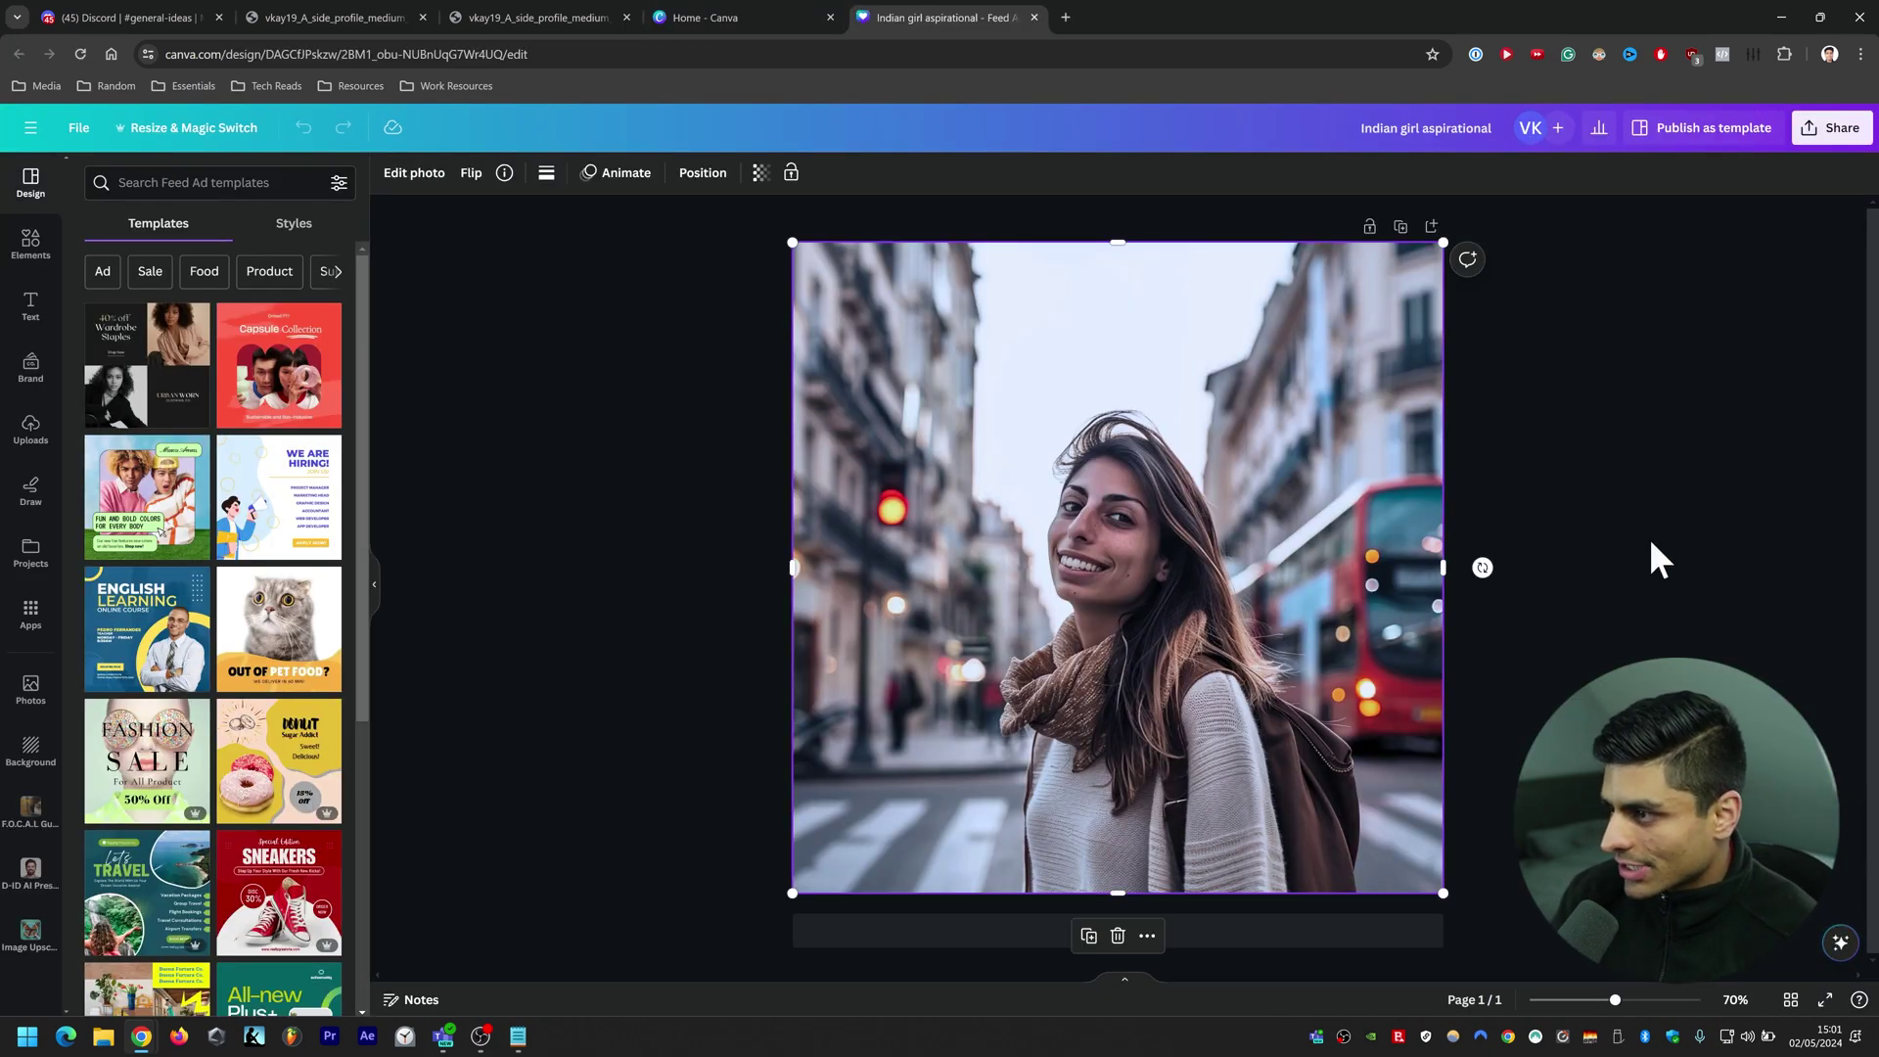
{"action": "key", "text": "Delete"}
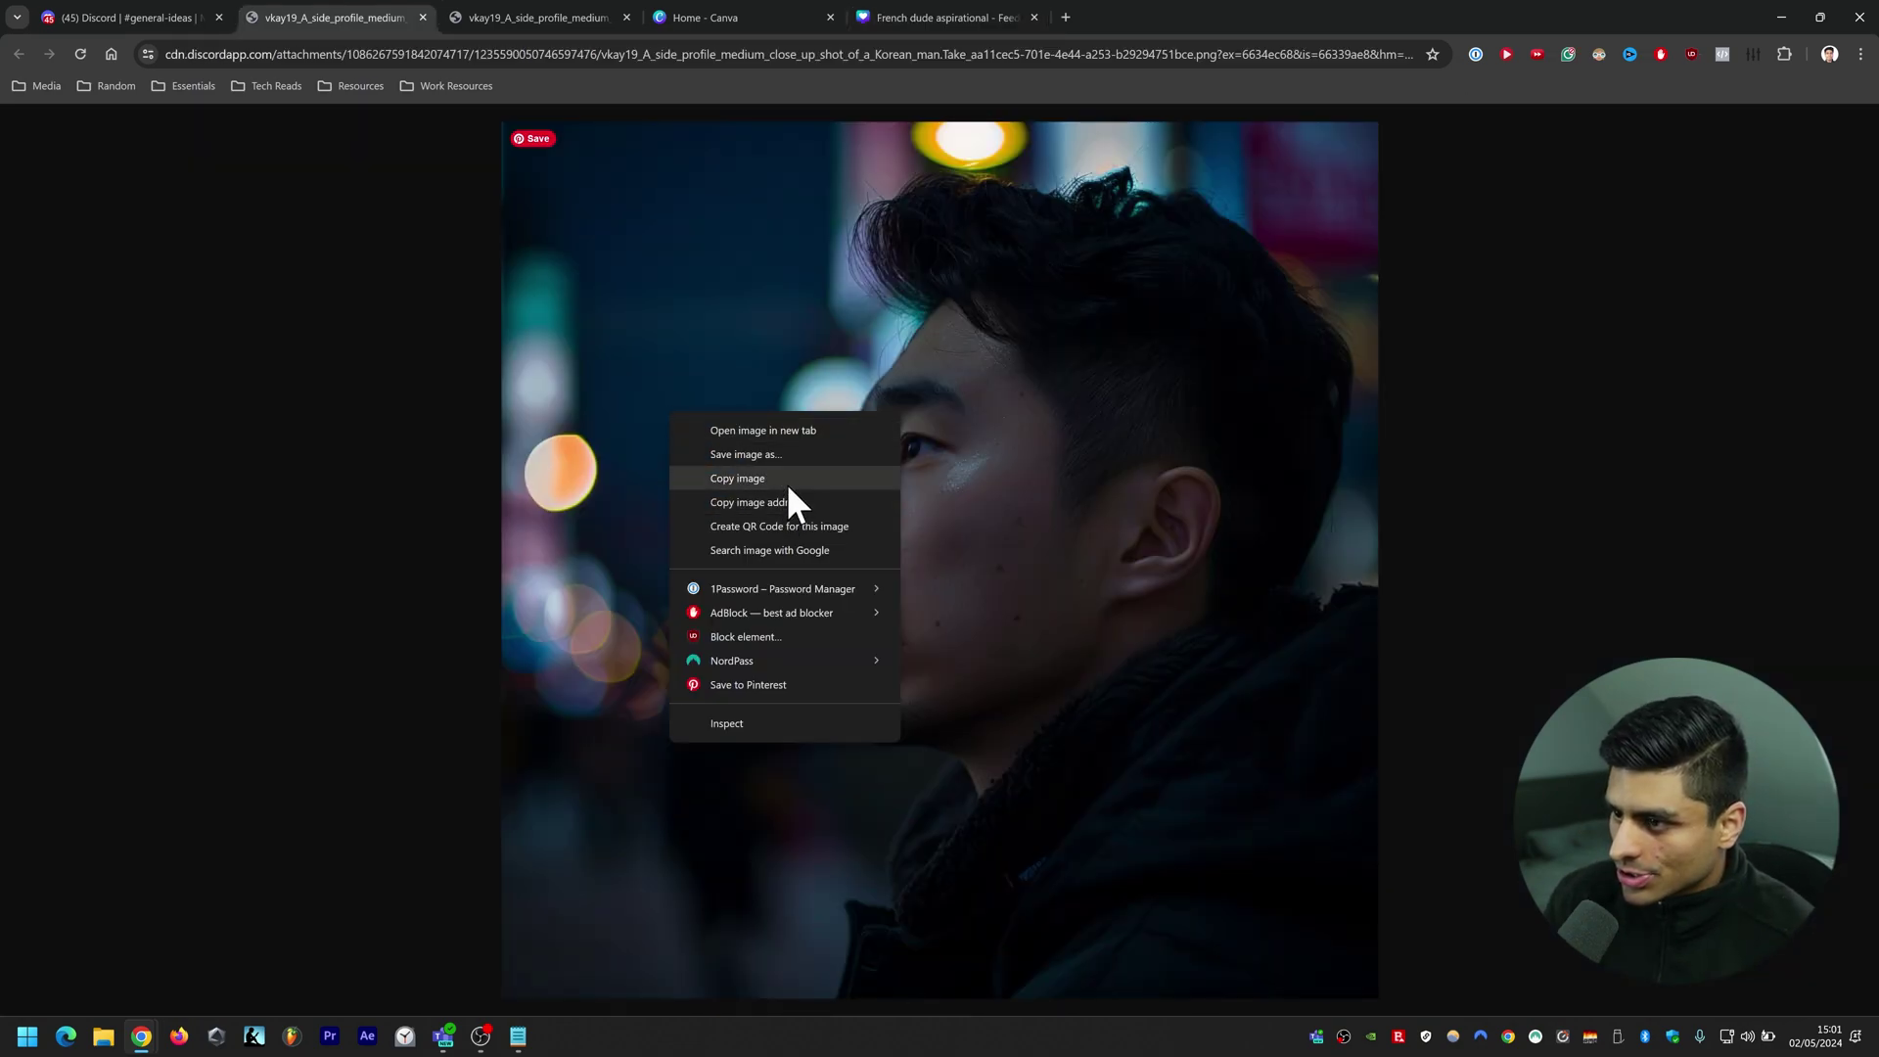
{"action": "left_click", "coordinate": [784, 482]}
{"action": "left_click", "coordinate": [940, 17]}
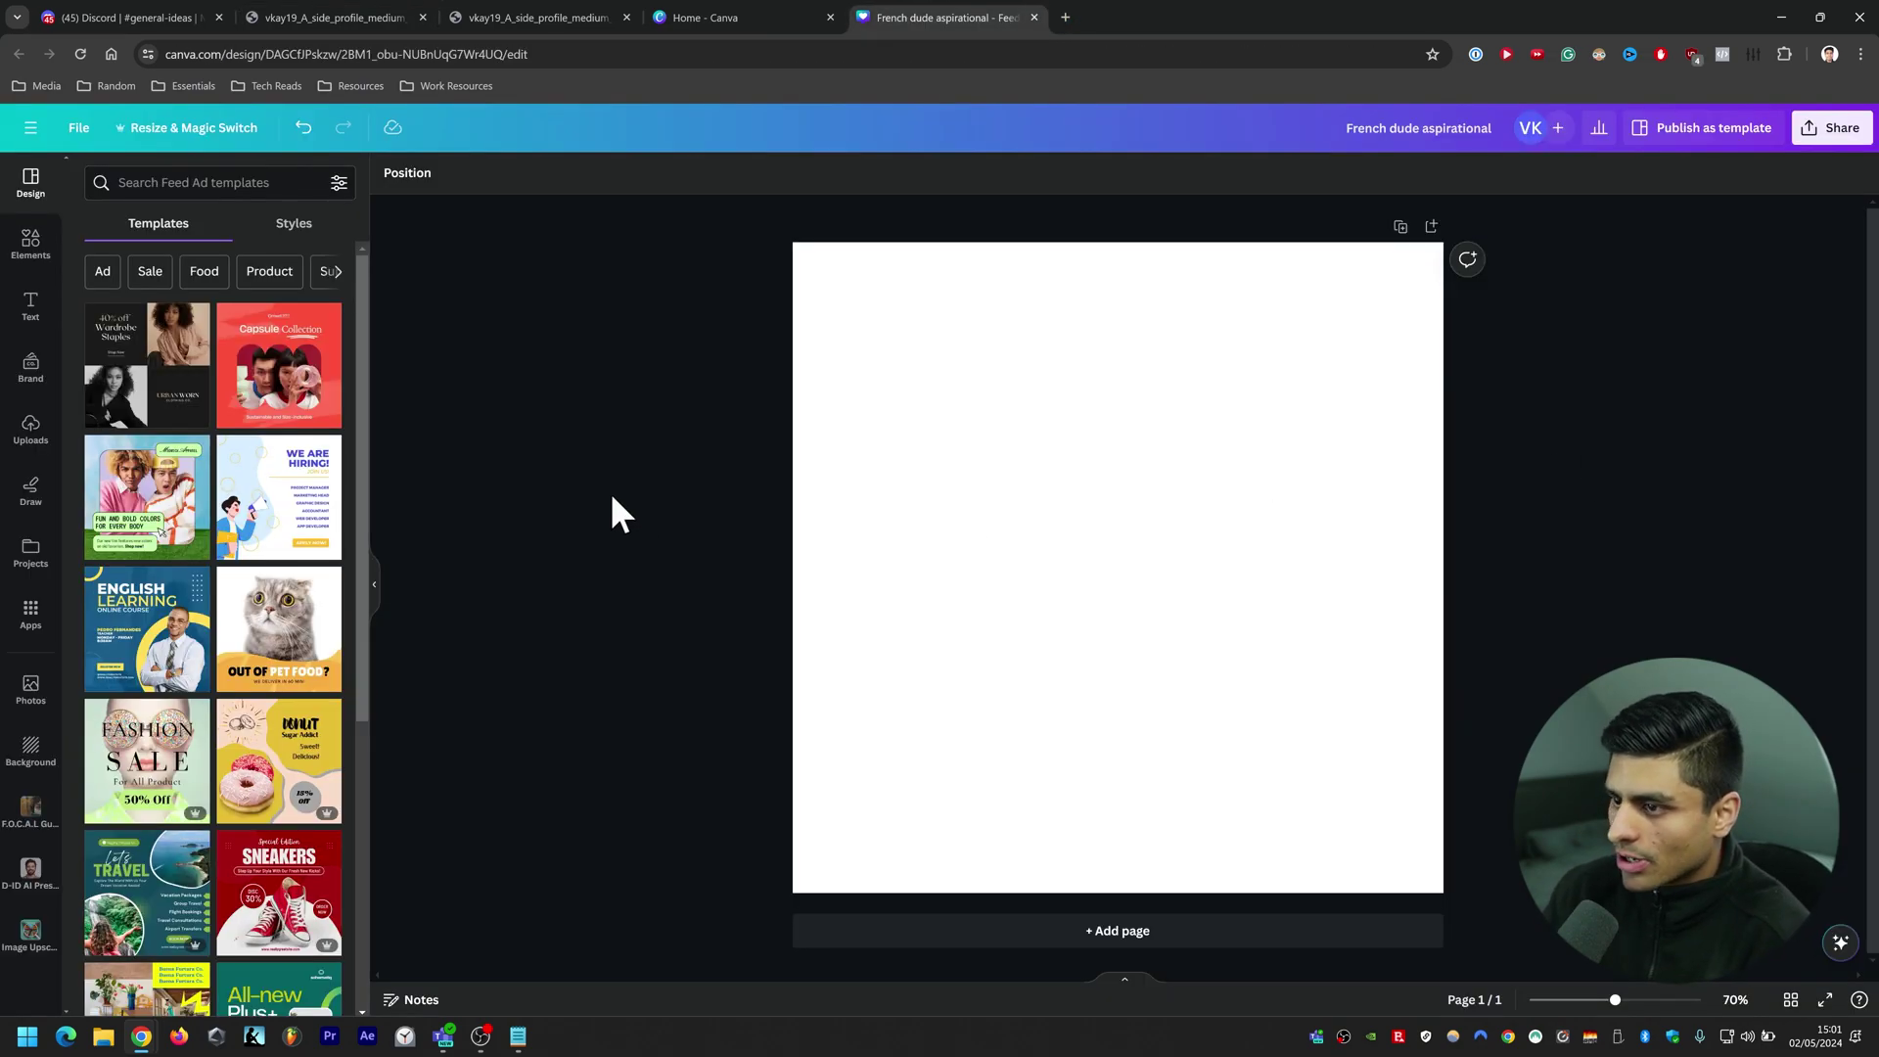
{"action": "key", "text": "ctrl+v"}
Align the portrait to the top-left corner and enlarge it to fill the square page
{"action": "left_click_drag", "start_coordinate": [1176, 587], "coordinate": [1061, 477]}
{"action": "left_click_drag", "start_coordinate": [1215, 665], "coordinate": [1443, 894]}
{"action": "key", "text": "Escape"}
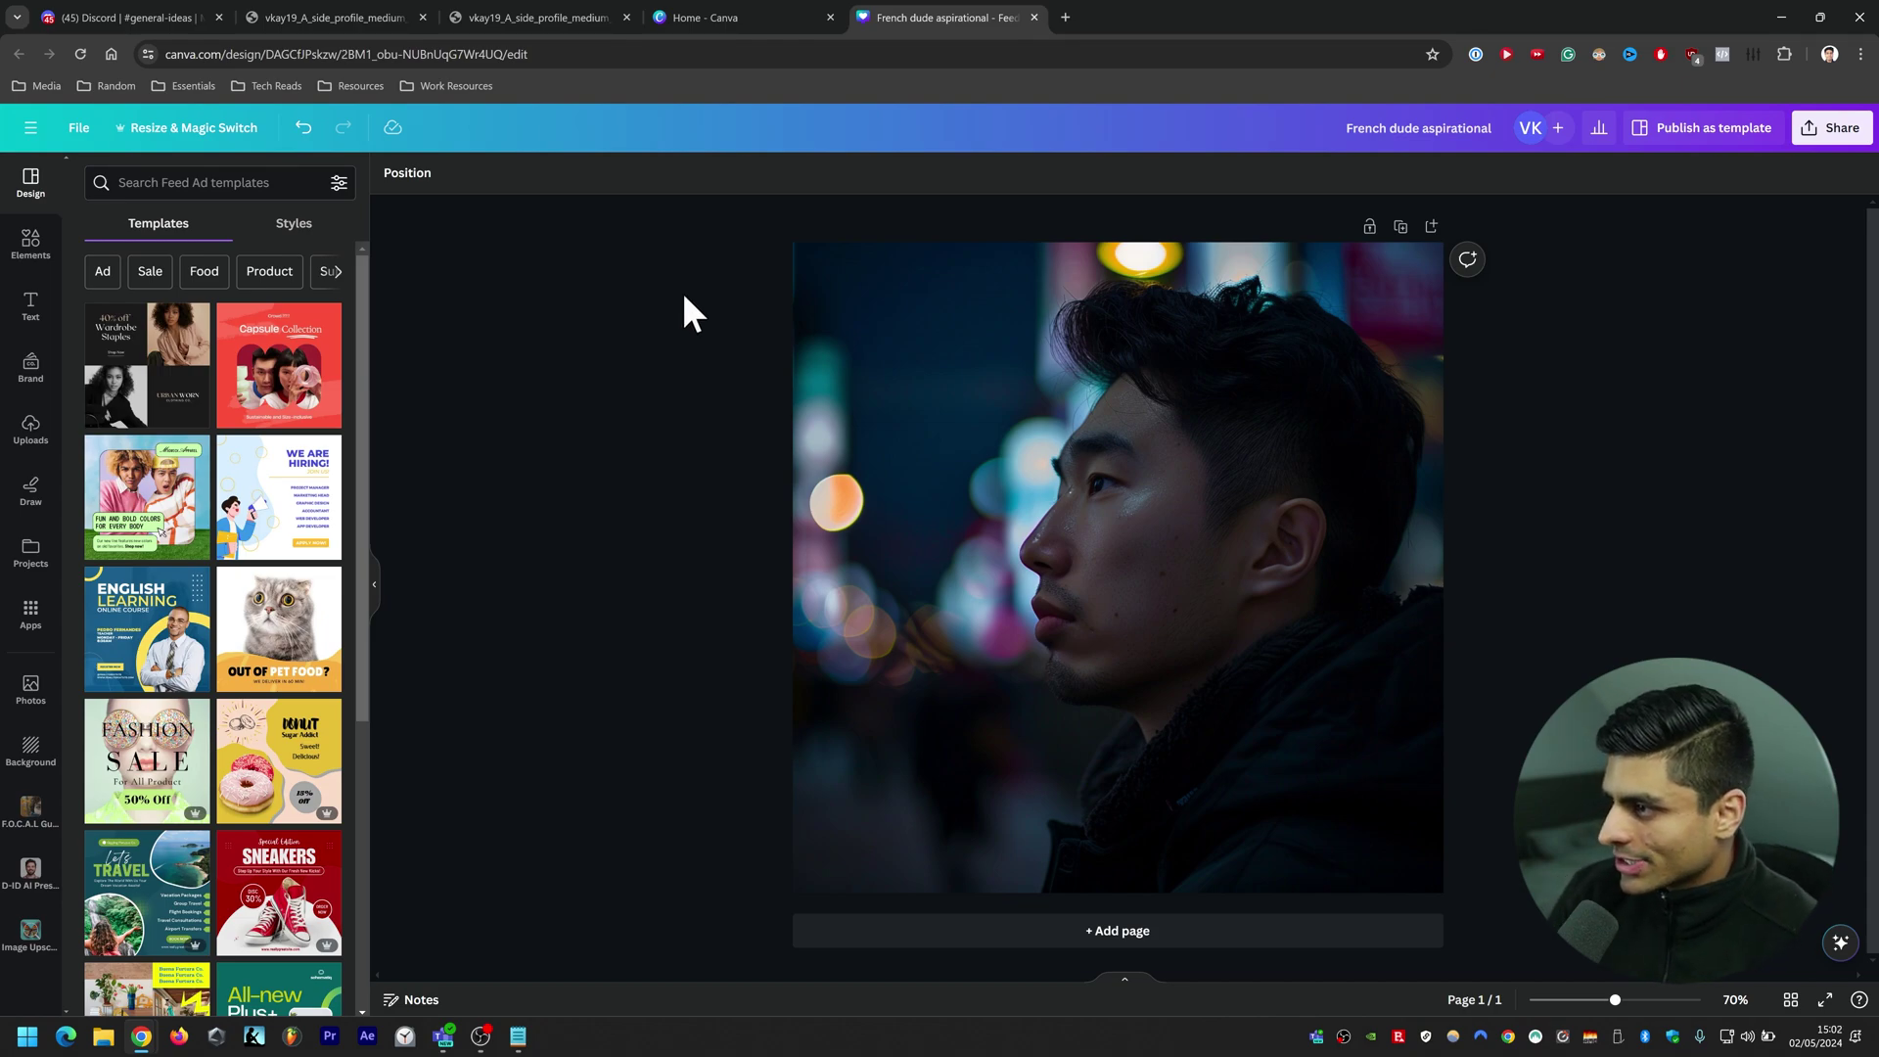
{"action": "left_click", "coordinate": [1119, 442]}
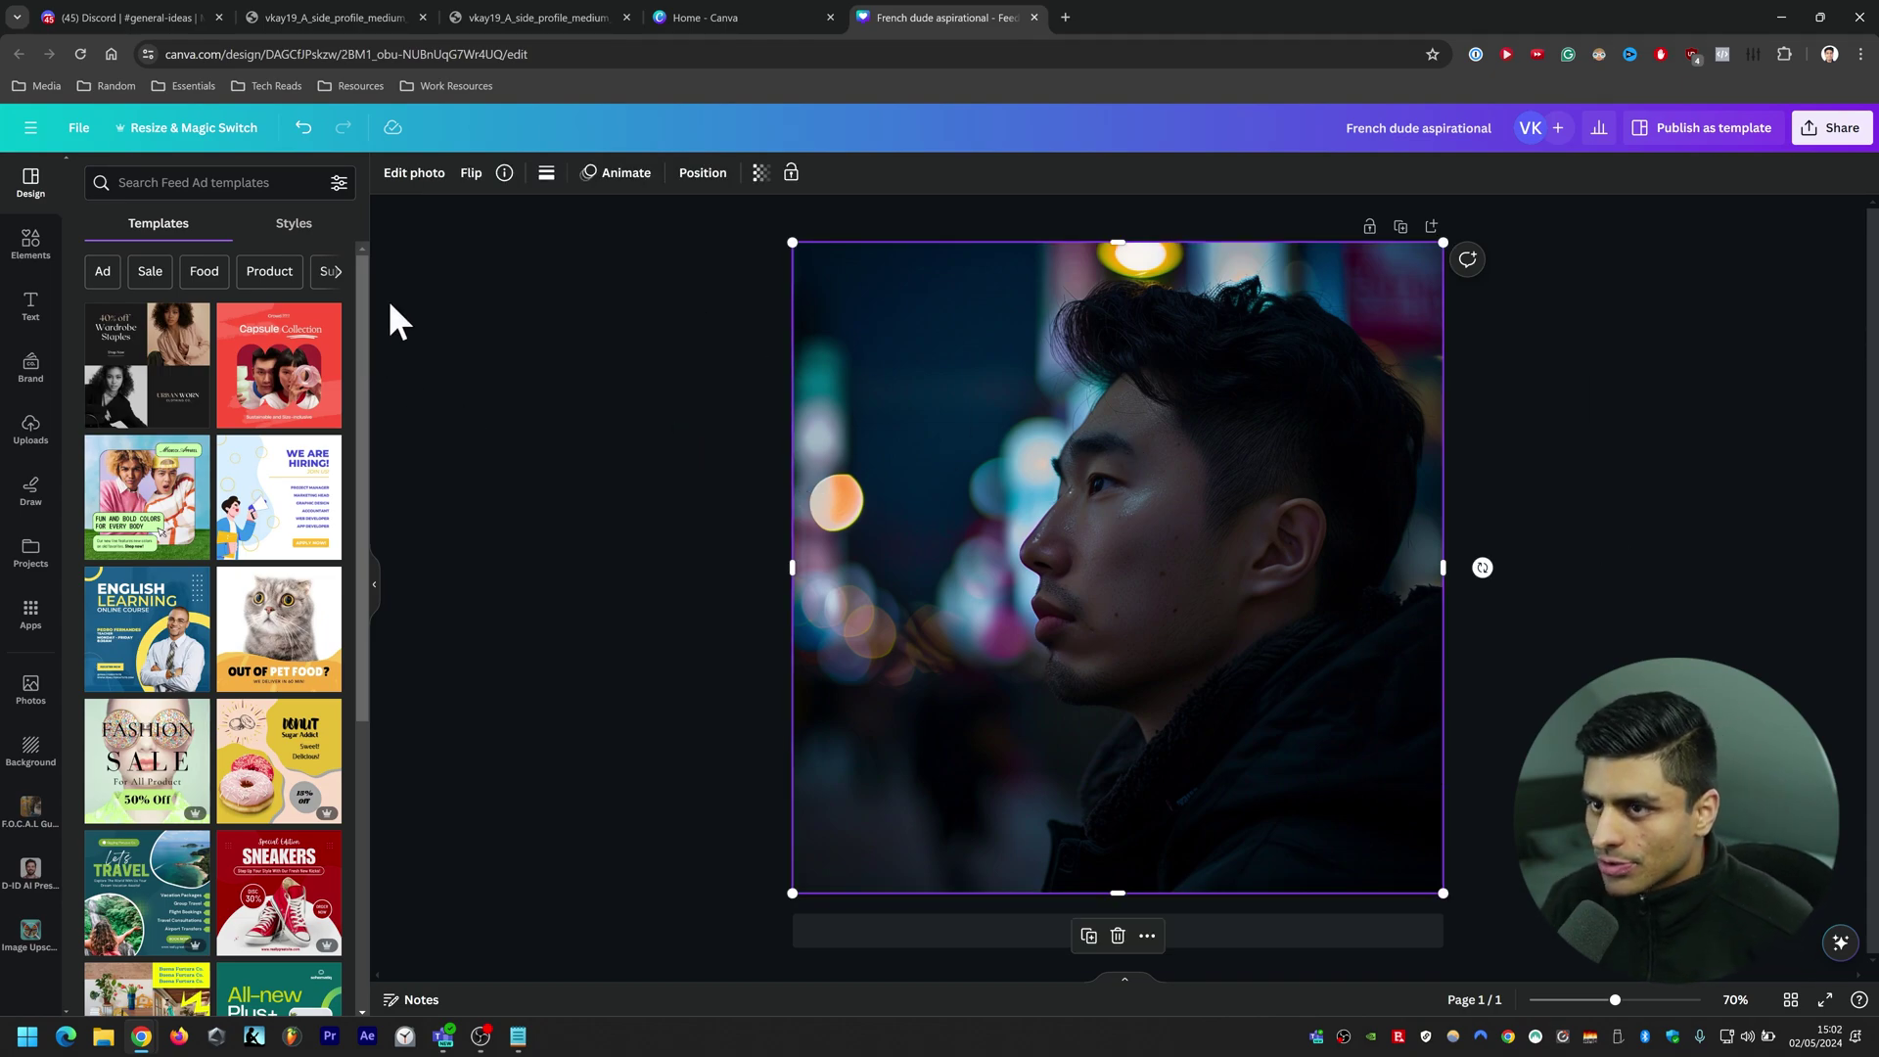
Adjust the portrait: temperature 15, brightness 45, contrast -4, highlights -27, whites 15, sharpness 5, clarity 10
{"action": "left_click", "coordinate": [411, 173]}
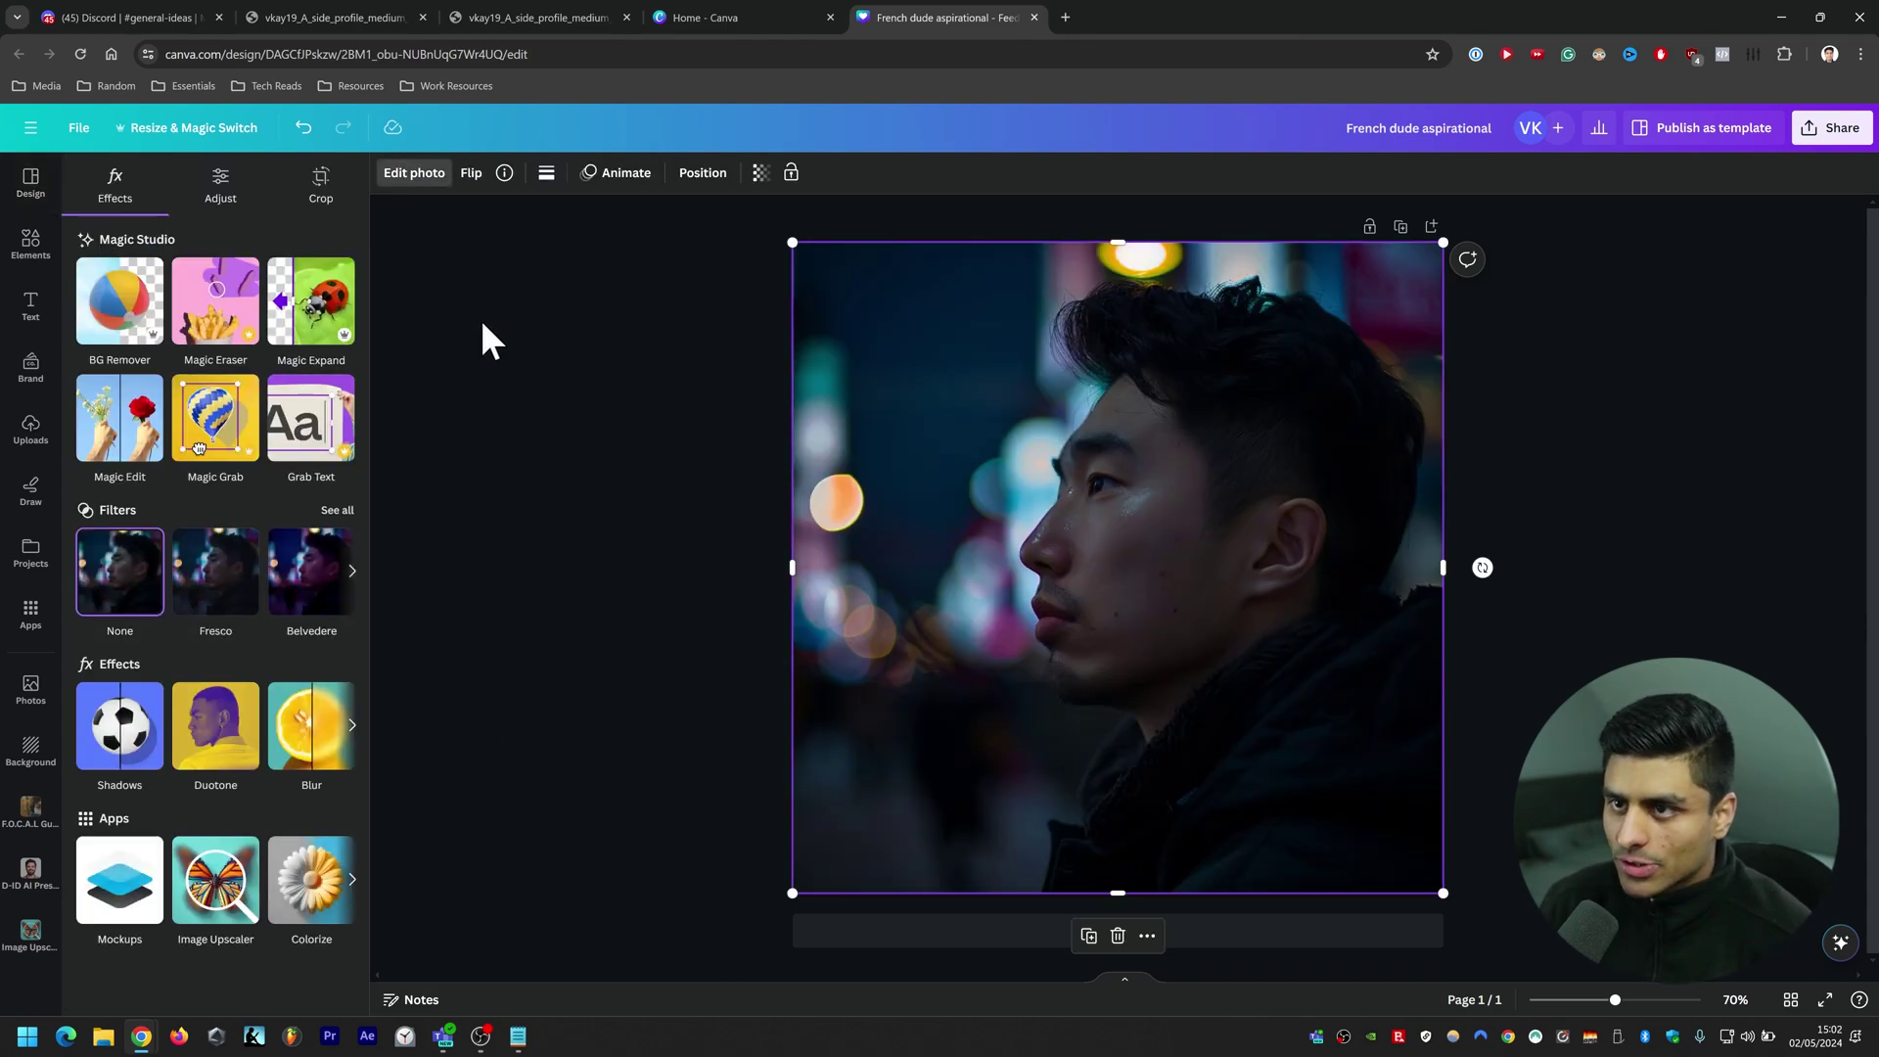
{"action": "left_click", "coordinate": [224, 187]}
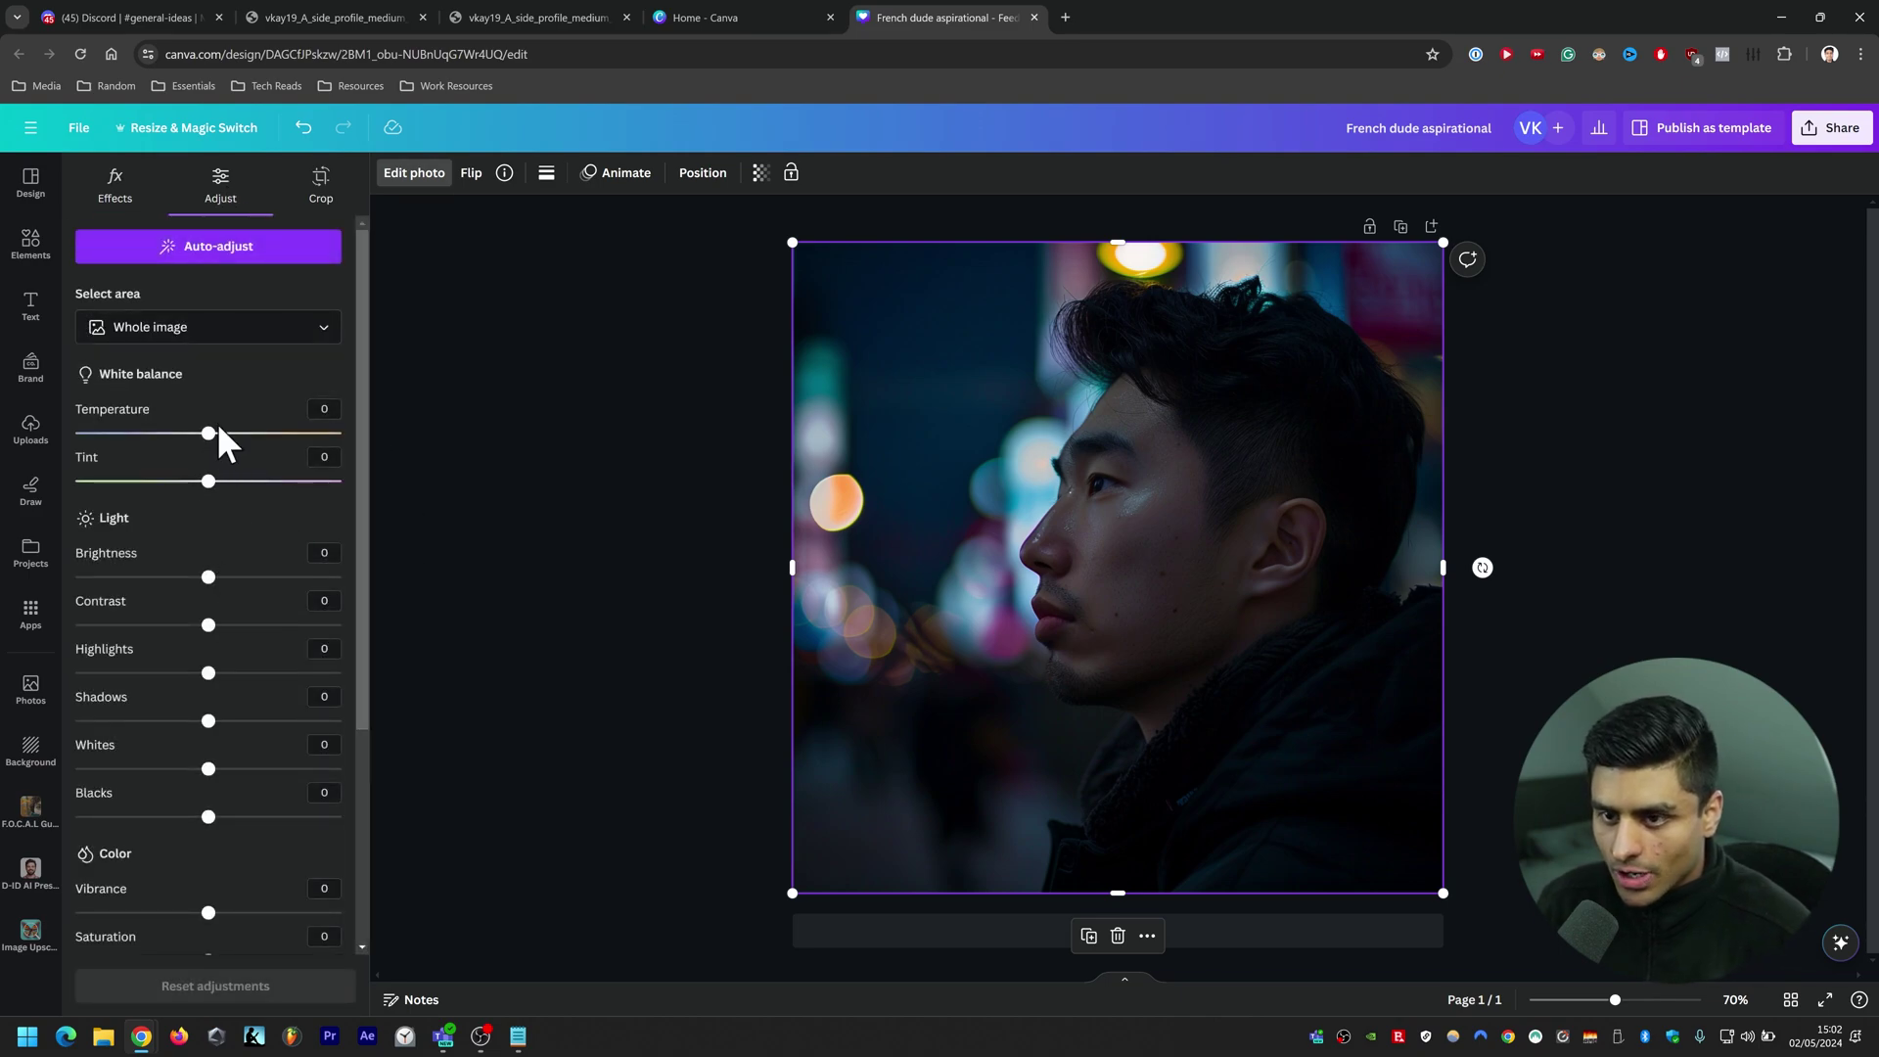
{"action": "mouse_move", "coordinate": [208, 434]}
{"action": "left_mouse_down"}
{"action": "mouse_move", "coordinate": [92, 433]}
{"action": "mouse_move", "coordinate": [231, 433]}
{"action": "left_mouse_up"}
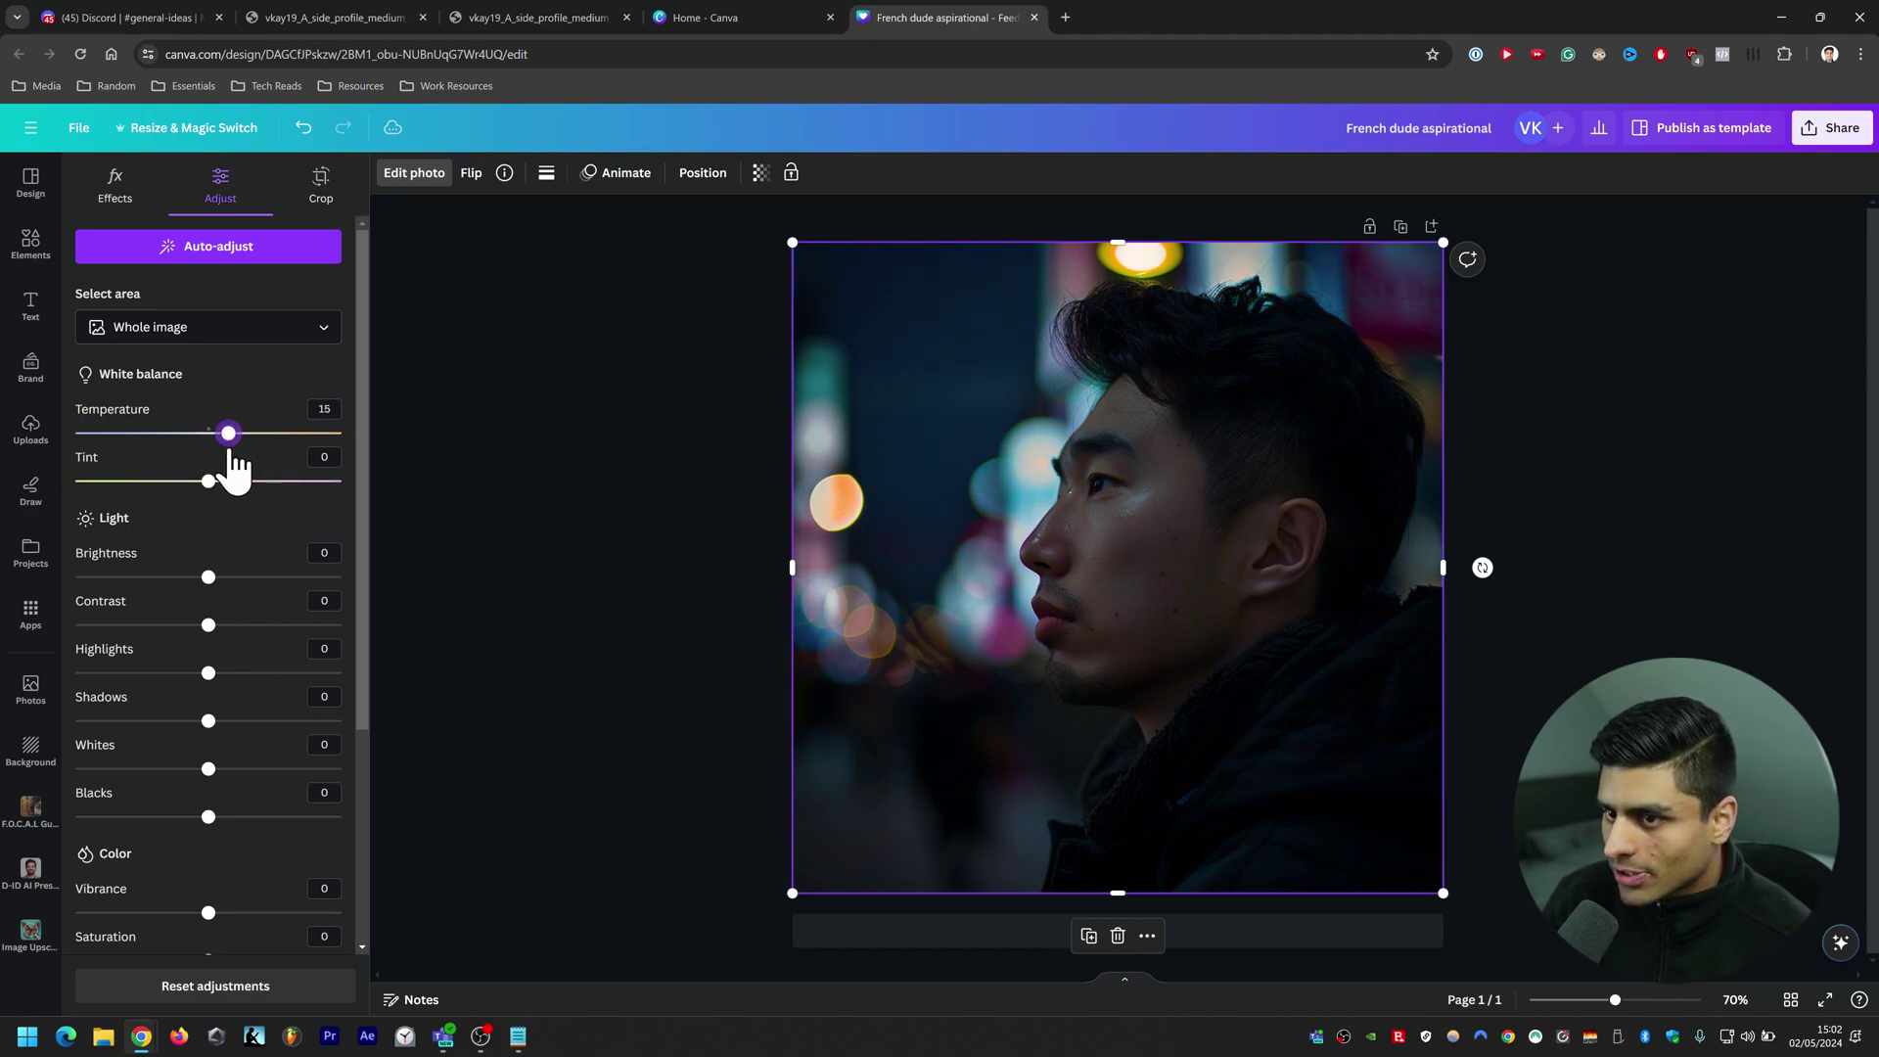
{"action": "left_click_drag", "start_coordinate": [204, 580], "coordinate": [173, 673]}
{"action": "left_click", "coordinate": [208, 720]}
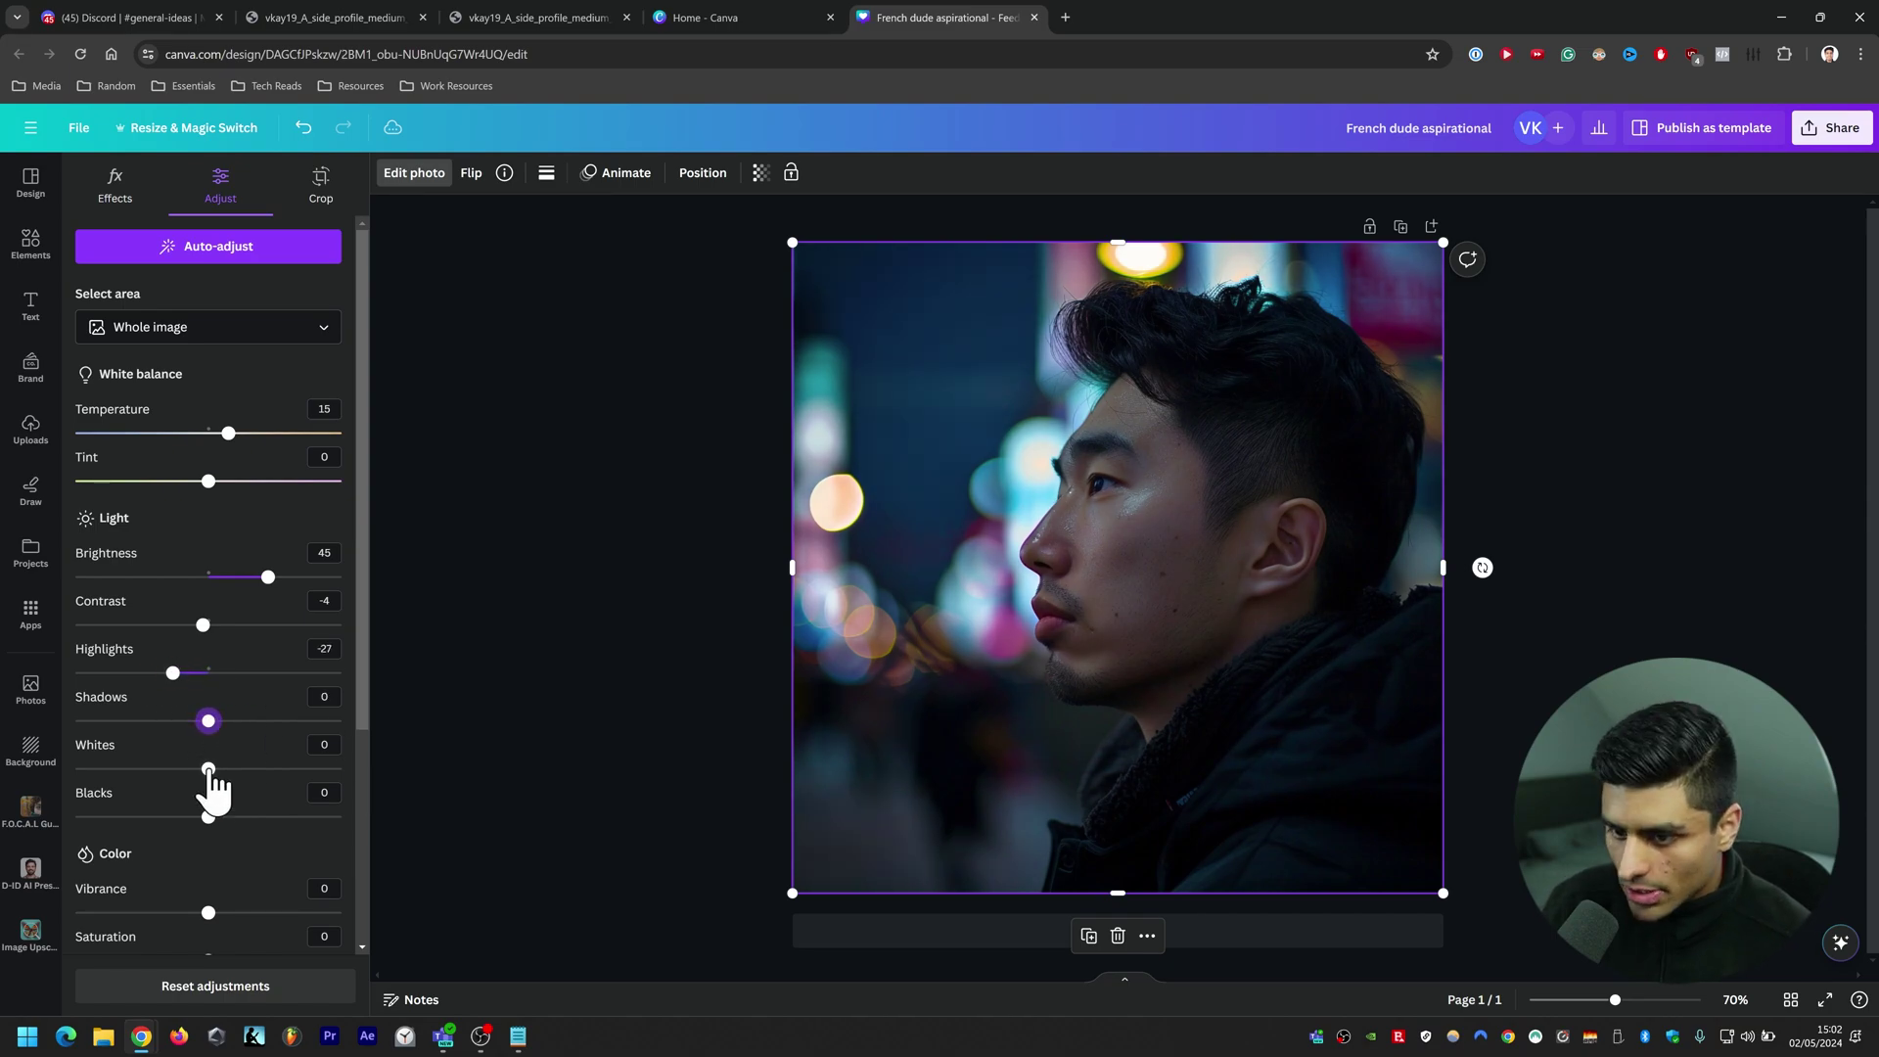
{"action": "mouse_move", "coordinate": [208, 768]}
{"action": "left_mouse_down"}
{"action": "mouse_move", "coordinate": [302, 784]}
{"action": "mouse_move", "coordinate": [228, 769]}
{"action": "left_mouse_up"}
{"action": "left_click", "coordinate": [208, 816]}
{"action": "scroll", "coordinate": [239, 816], "scroll_direction": "down", "scroll_amount": 3}
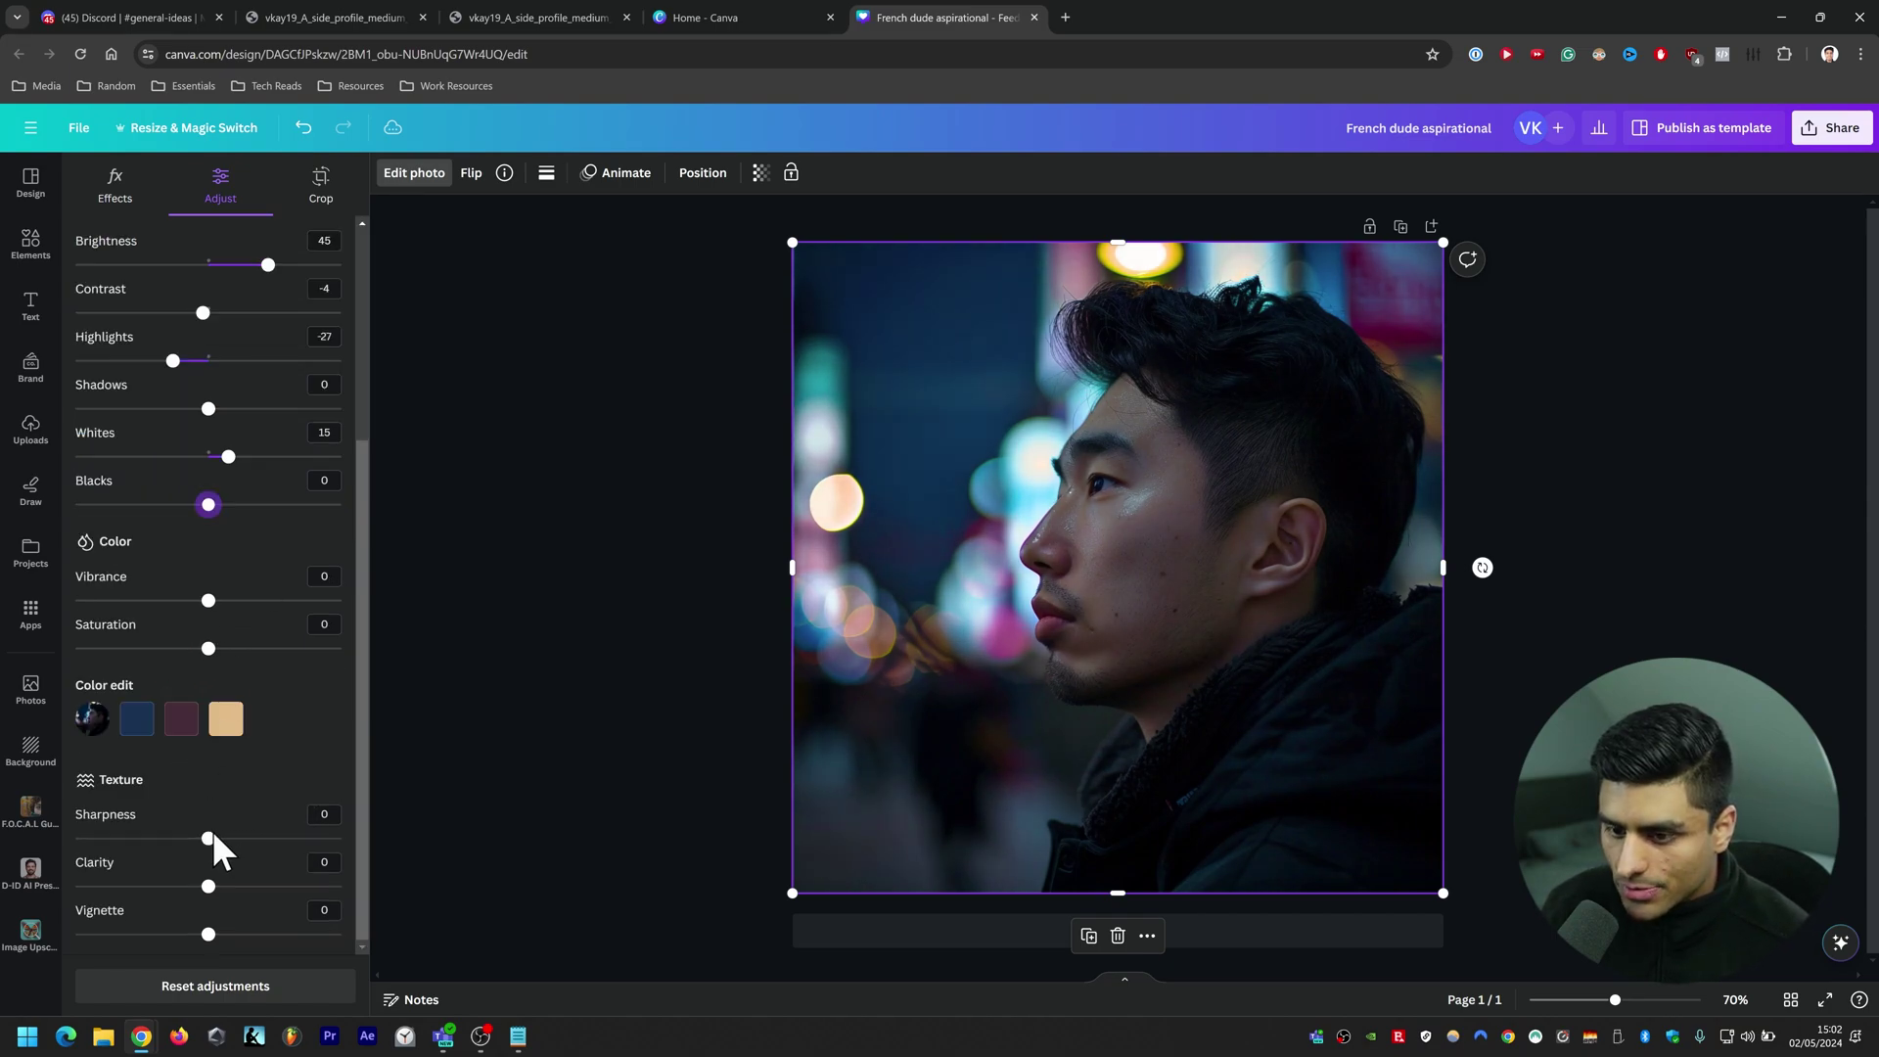
{"action": "left_click_drag", "start_coordinate": [210, 837], "coordinate": [210, 886]}
{"action": "left_click", "coordinate": [209, 886]}
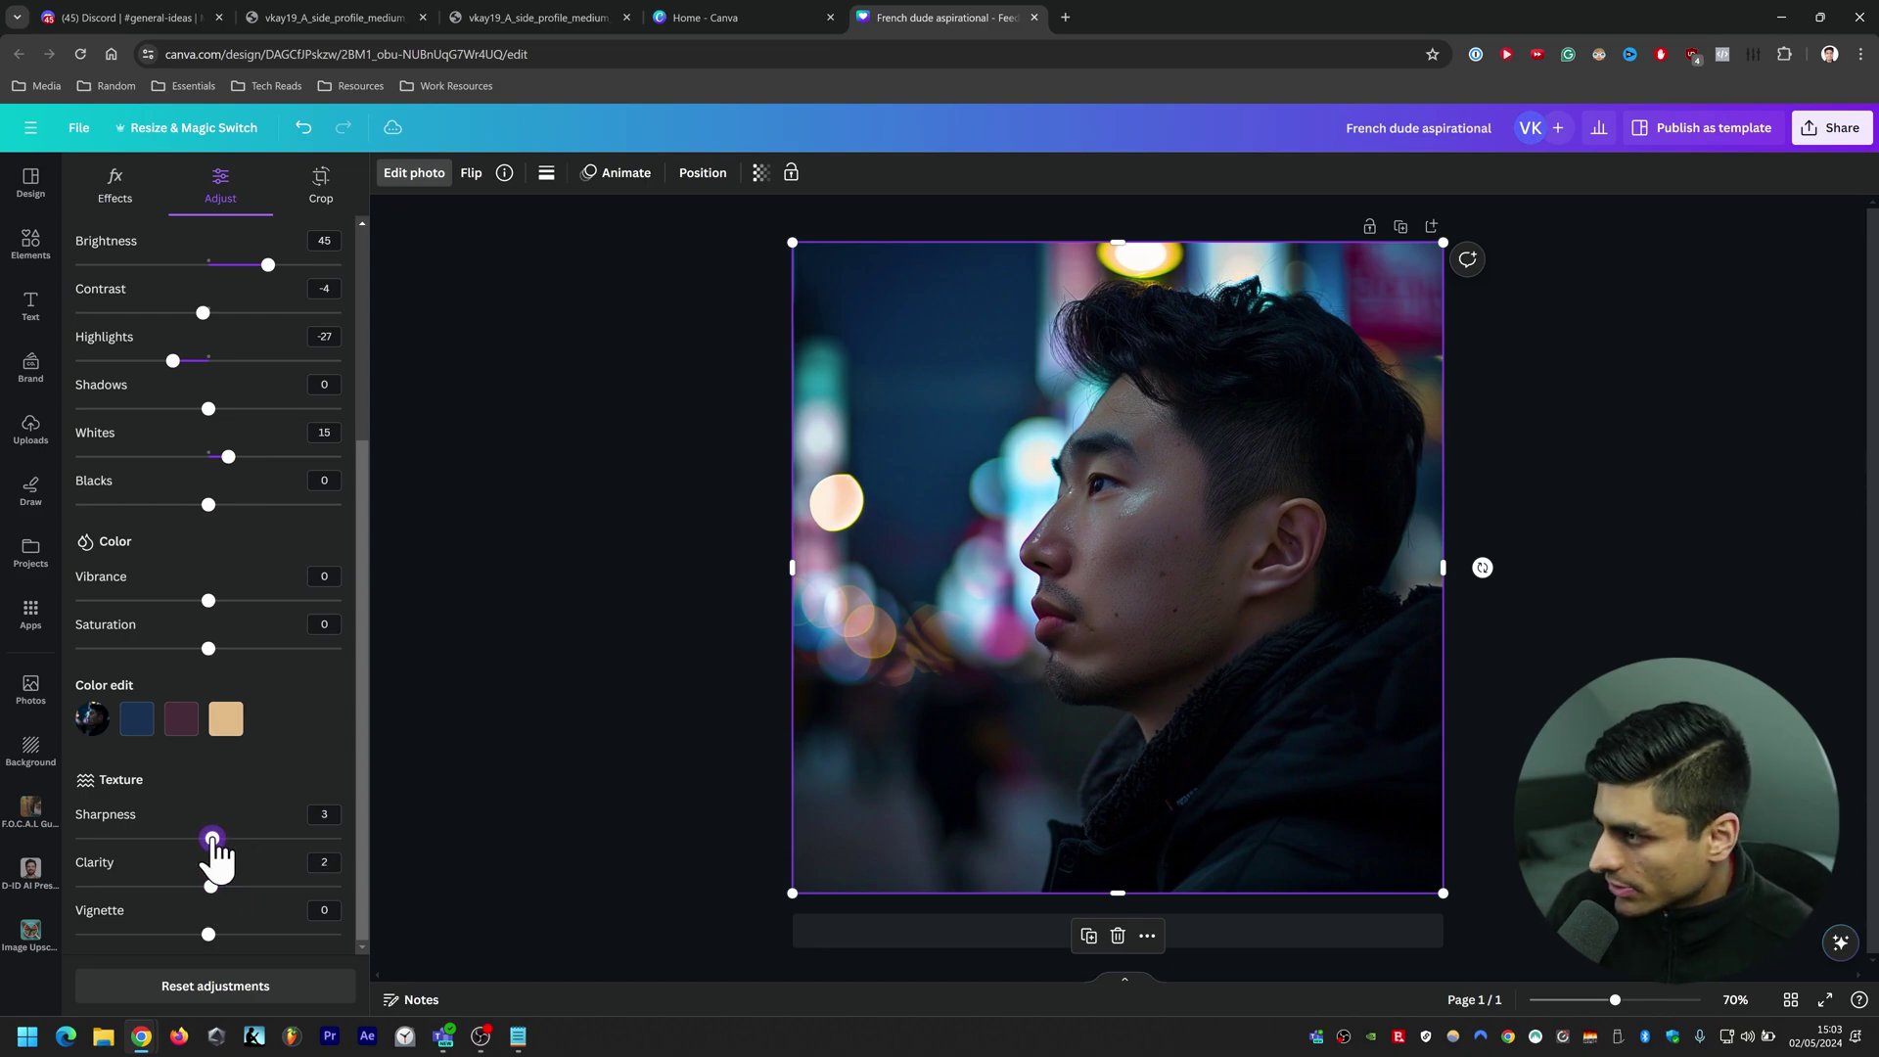
{"action": "left_click_drag", "start_coordinate": [214, 840], "coordinate": [223, 886]}
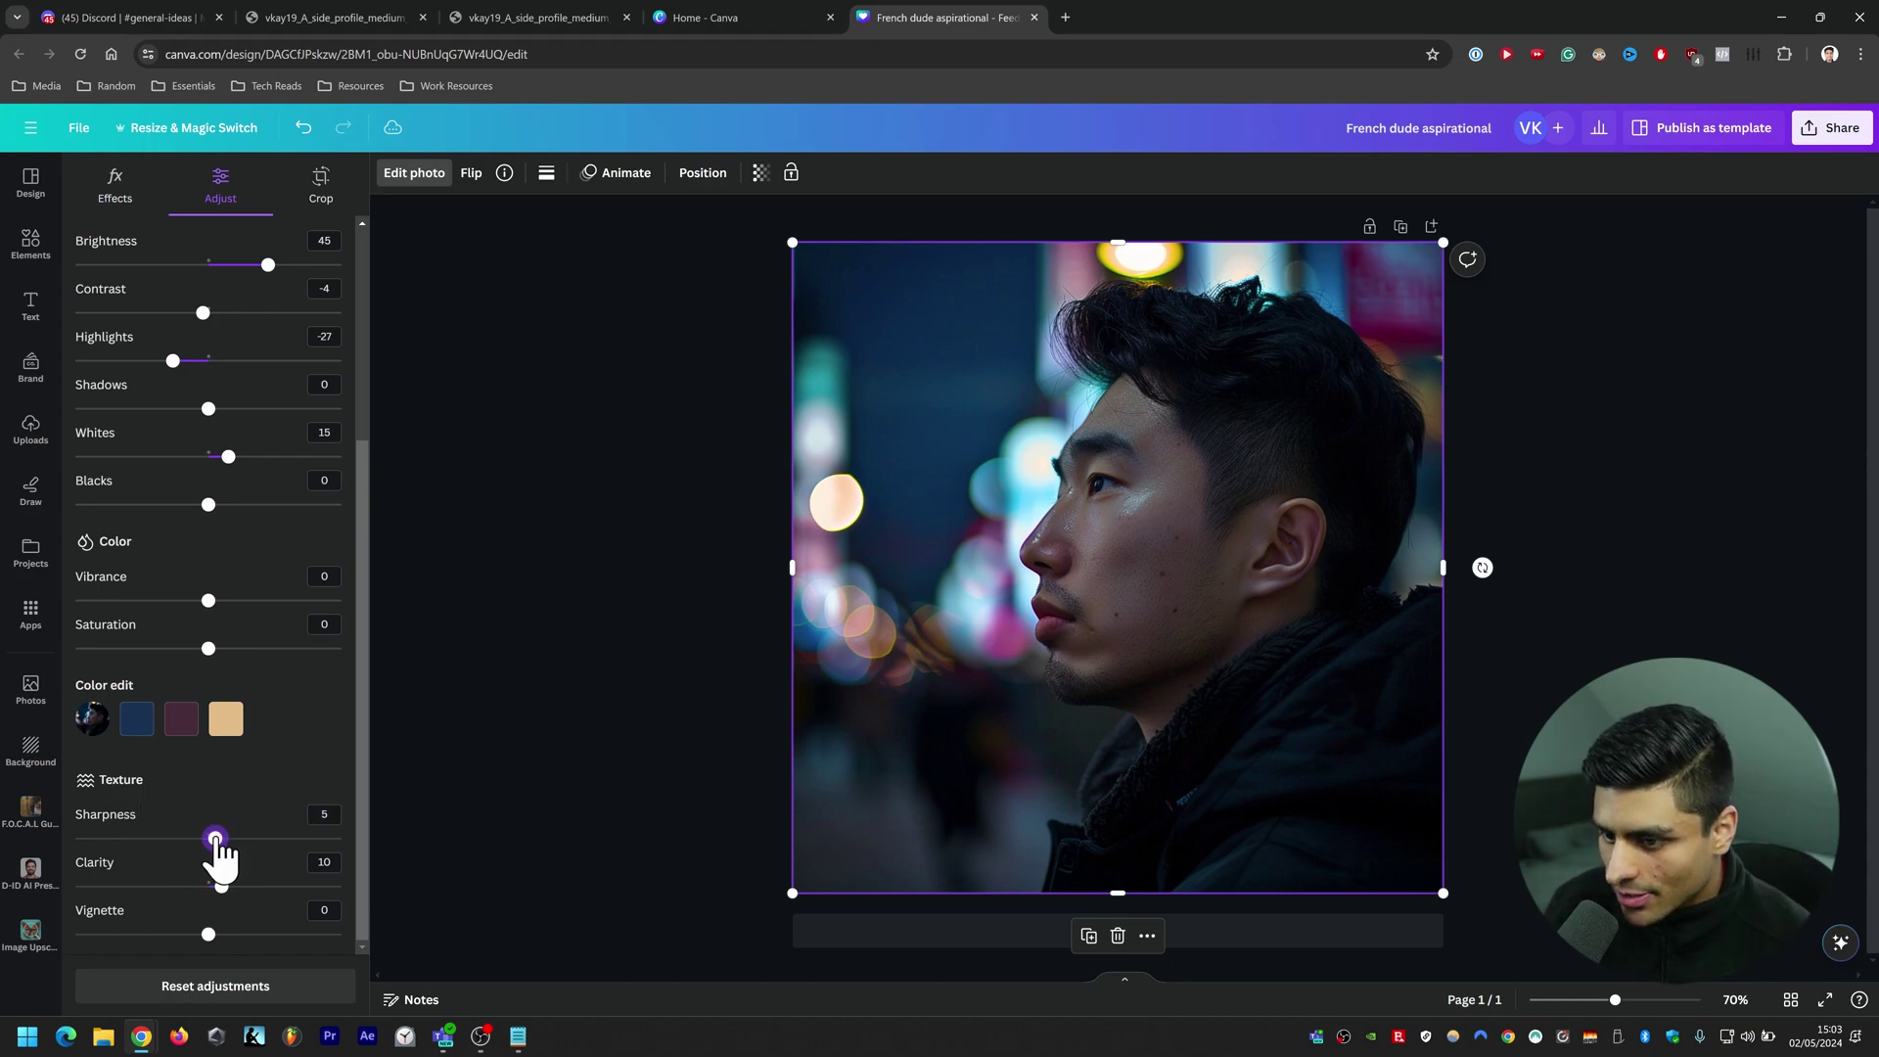
{"action": "left_click", "coordinate": [620, 578]}
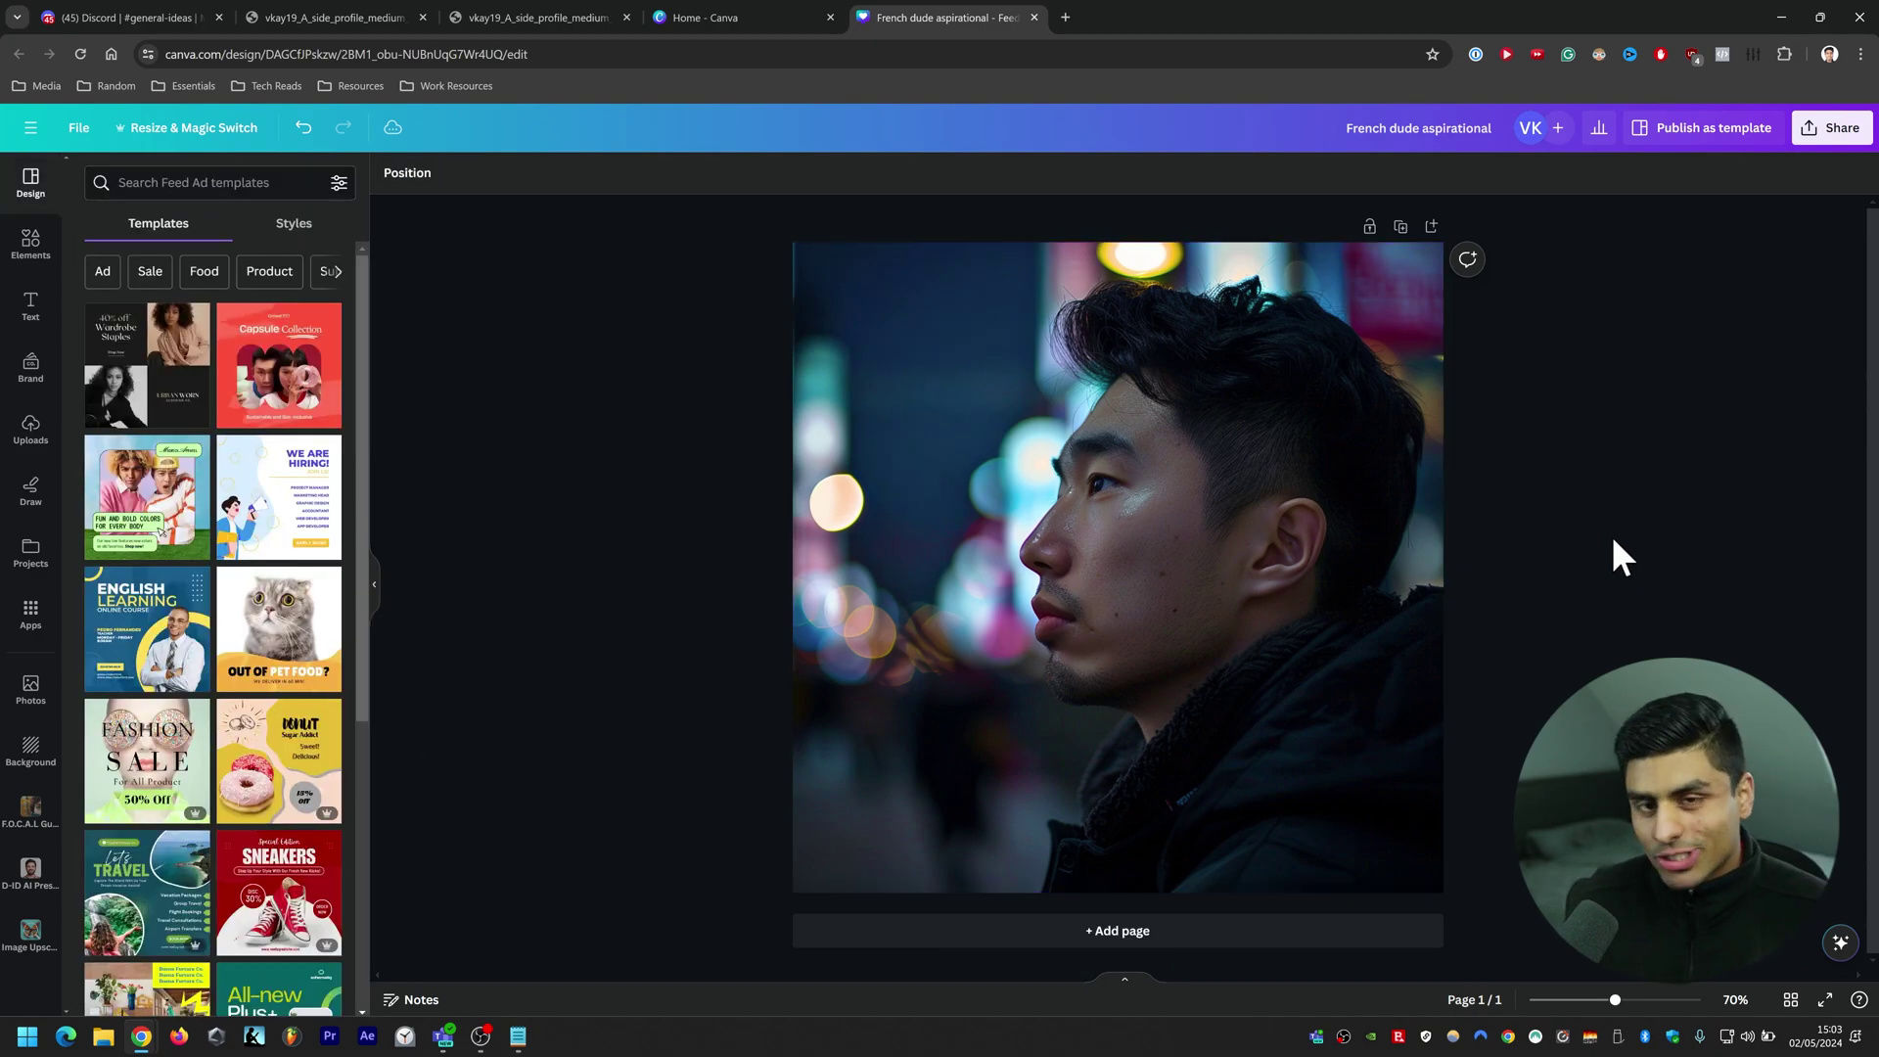